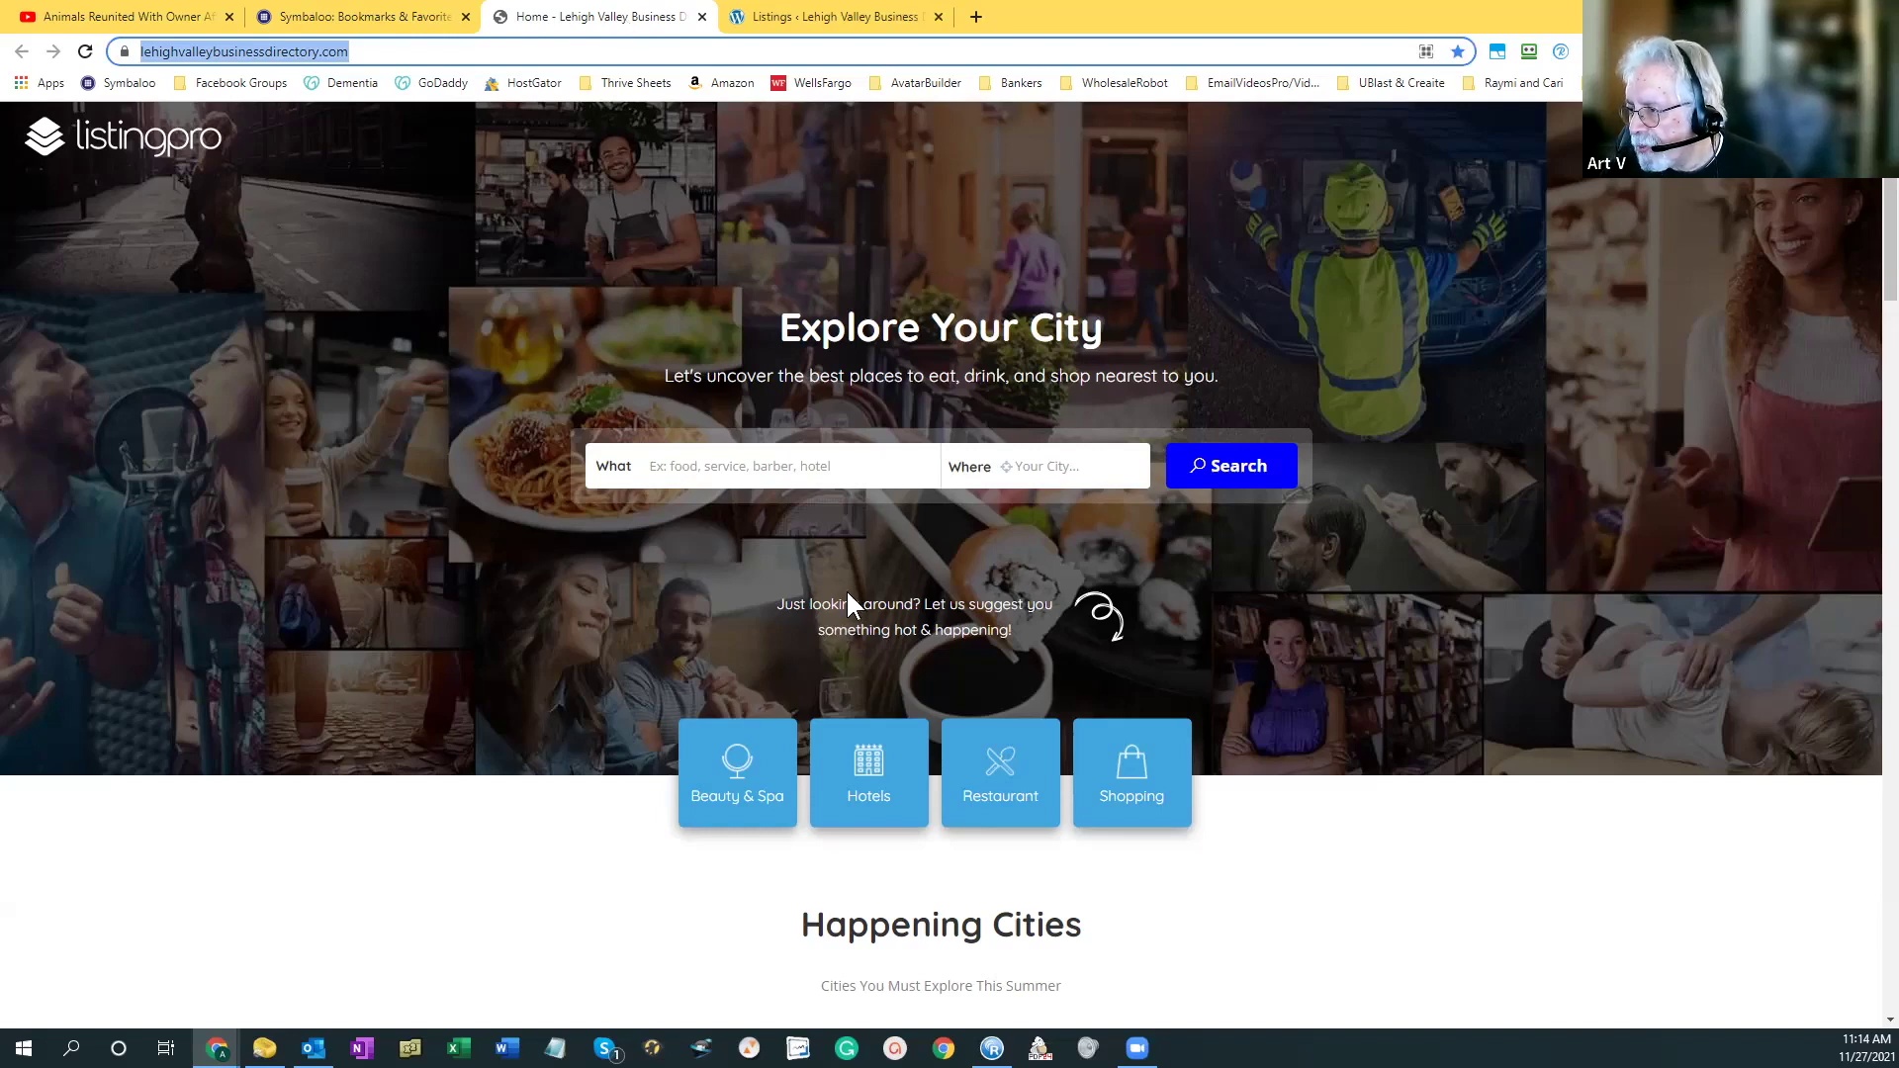
{"action": "scroll", "coordinate": [847, 595], "scroll_direction": "down", "scroll_amount": 5}
{"action": "scroll", "coordinate": [847, 596], "scroll_direction": "down", "scroll_amount": 3}
{"action": "scroll", "coordinate": [847, 596], "scroll_direction": "down", "scroll_amount": 2}
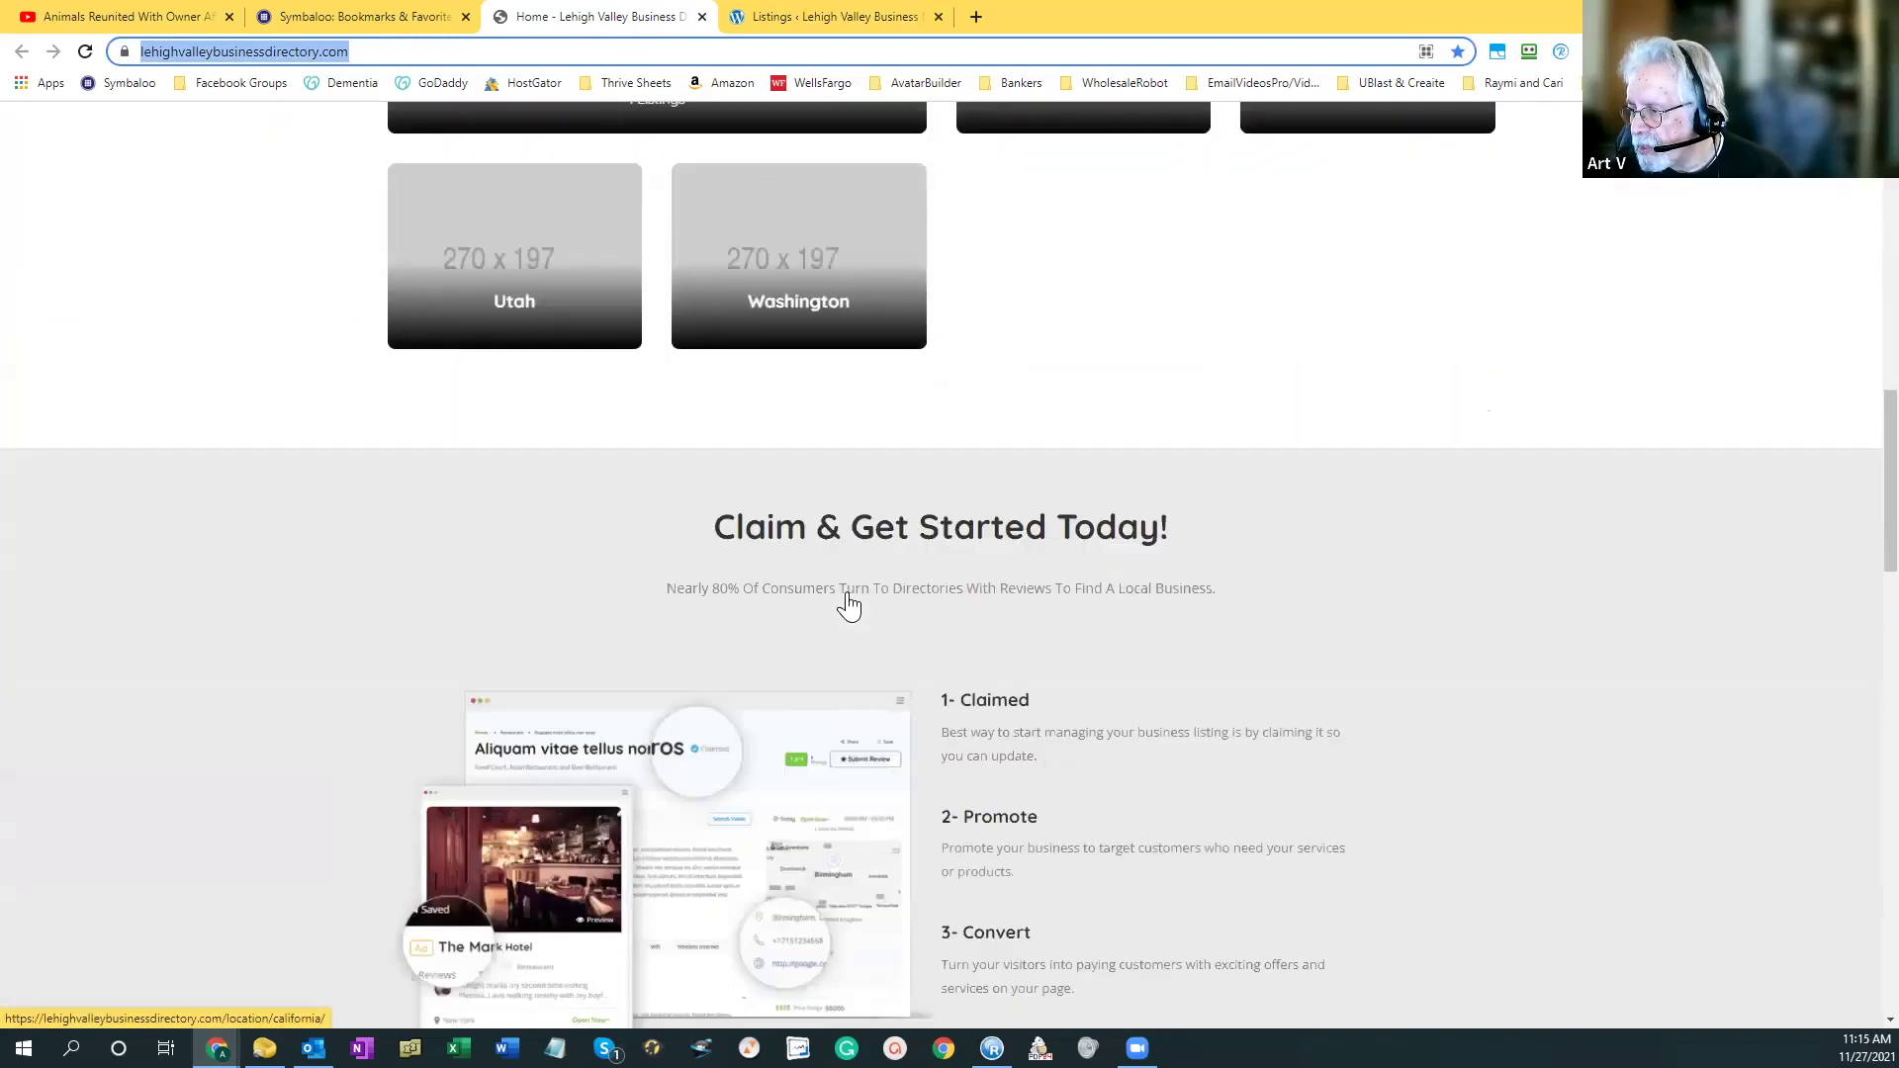
{"action": "scroll", "coordinate": [846, 603], "scroll_direction": "down", "scroll_amount": 3}
{"action": "scroll", "coordinate": [847, 602], "scroll_direction": "down", "scroll_amount": 2}
{"action": "scroll", "coordinate": [851, 600], "scroll_direction": "down", "scroll_amount": 2}
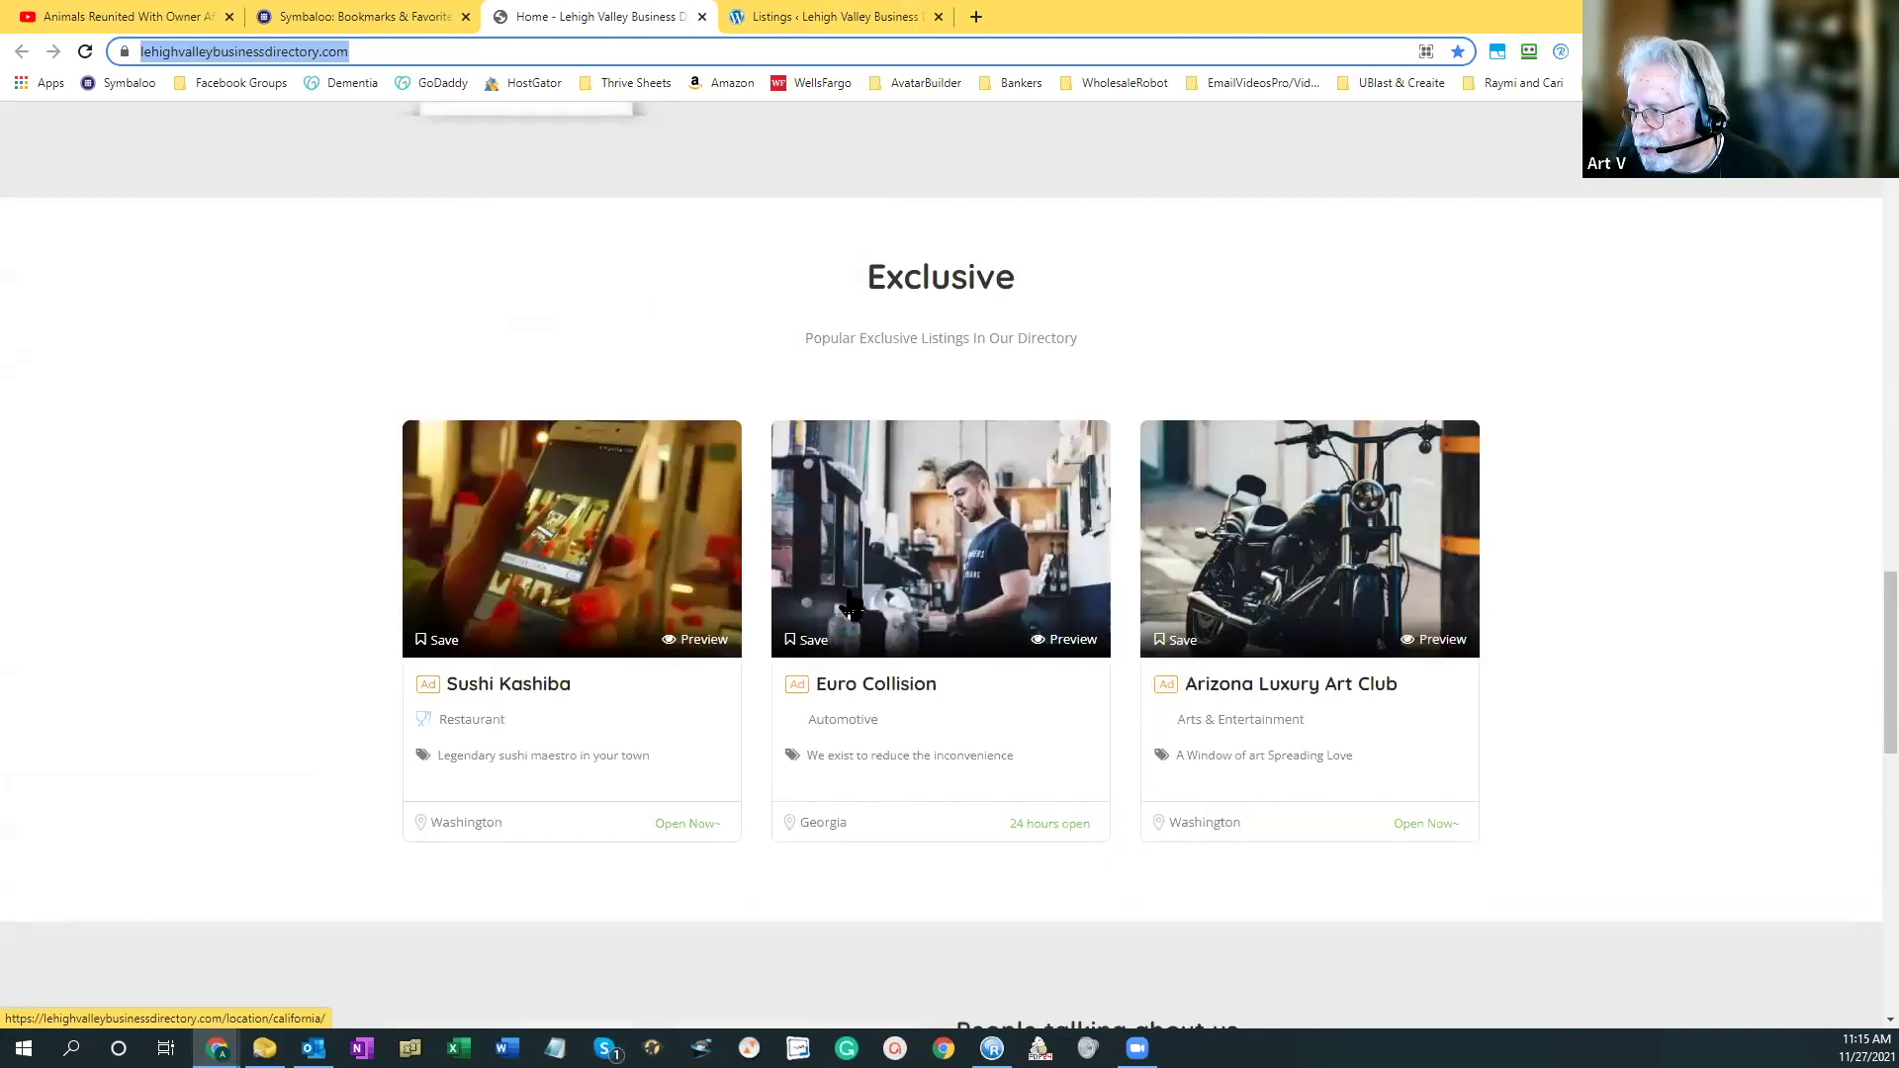
{"action": "scroll", "coordinate": [851, 601], "scroll_direction": "down", "scroll_amount": 5}
{"action": "scroll", "coordinate": [851, 601], "scroll_direction": "up", "scroll_amount": 2}
{"action": "scroll", "coordinate": [850, 600], "scroll_direction": "up", "scroll_amount": 3}
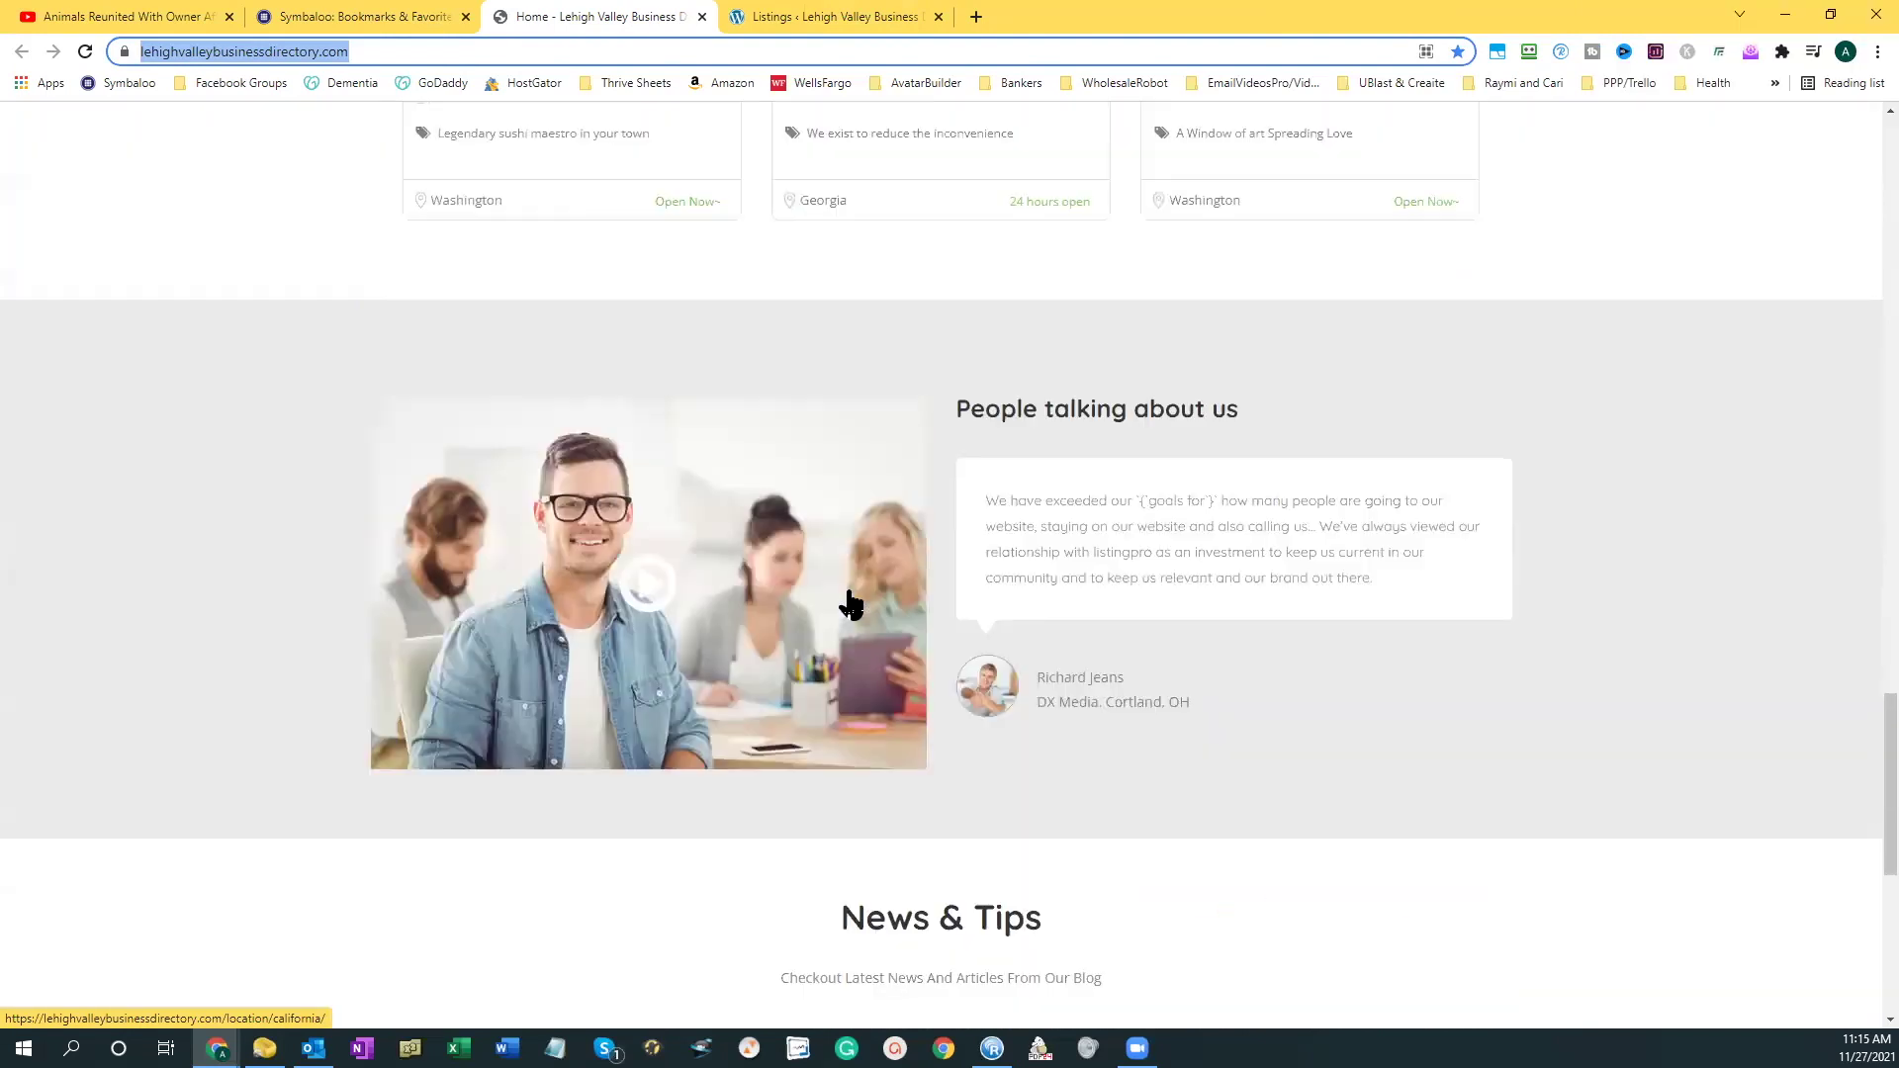
{"action": "scroll", "coordinate": [851, 600], "scroll_direction": "up", "scroll_amount": 2}
{"action": "scroll", "coordinate": [851, 601], "scroll_direction": "up", "scroll_amount": 2}
{"action": "scroll", "coordinate": [851, 600], "scroll_direction": "up", "scroll_amount": 2}
{"action": "scroll", "coordinate": [851, 601], "scroll_direction": "up", "scroll_amount": 2}
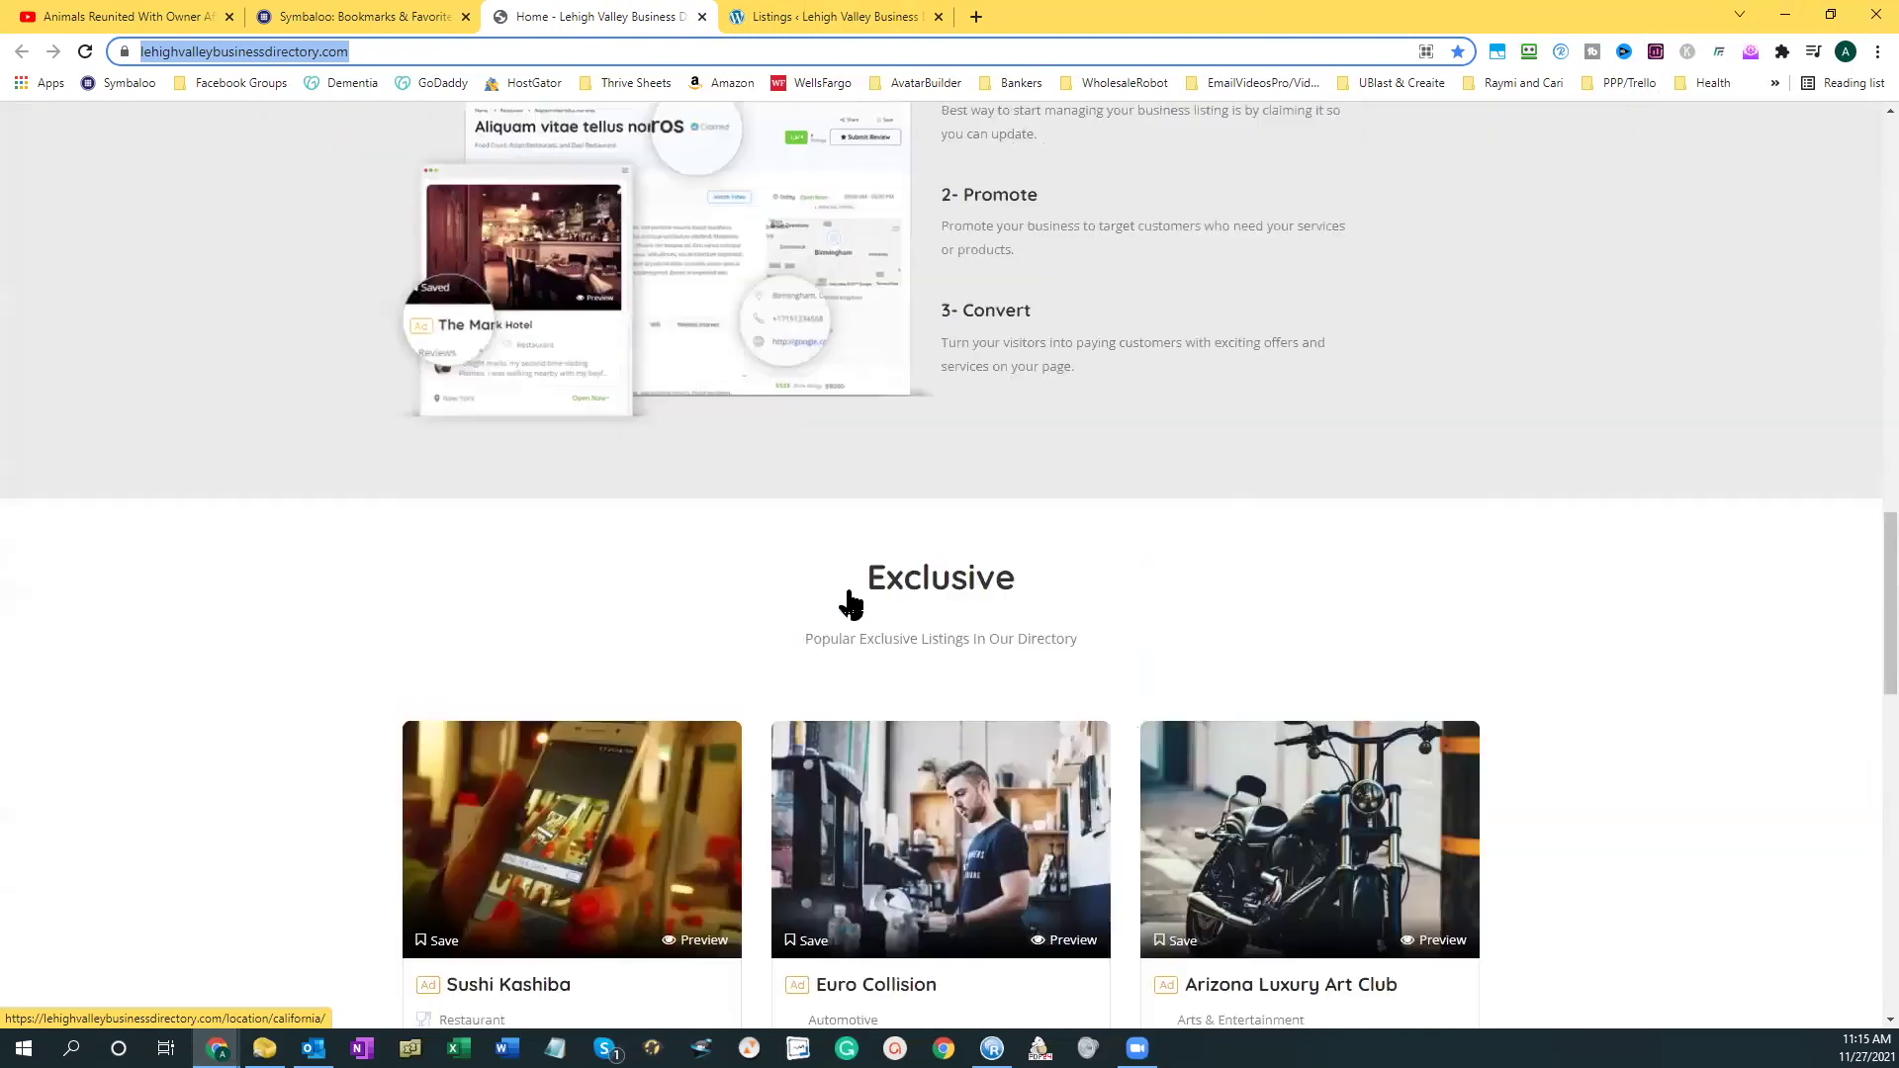
{"action": "scroll", "coordinate": [851, 600], "scroll_direction": "up", "scroll_amount": 3}
{"action": "scroll", "coordinate": [851, 600], "scroll_direction": "up", "scroll_amount": 3}
{"action": "scroll", "coordinate": [849, 601], "scroll_direction": "up", "scroll_amount": 2}
{"action": "scroll", "coordinate": [850, 601], "scroll_direction": "up", "scroll_amount": 3}
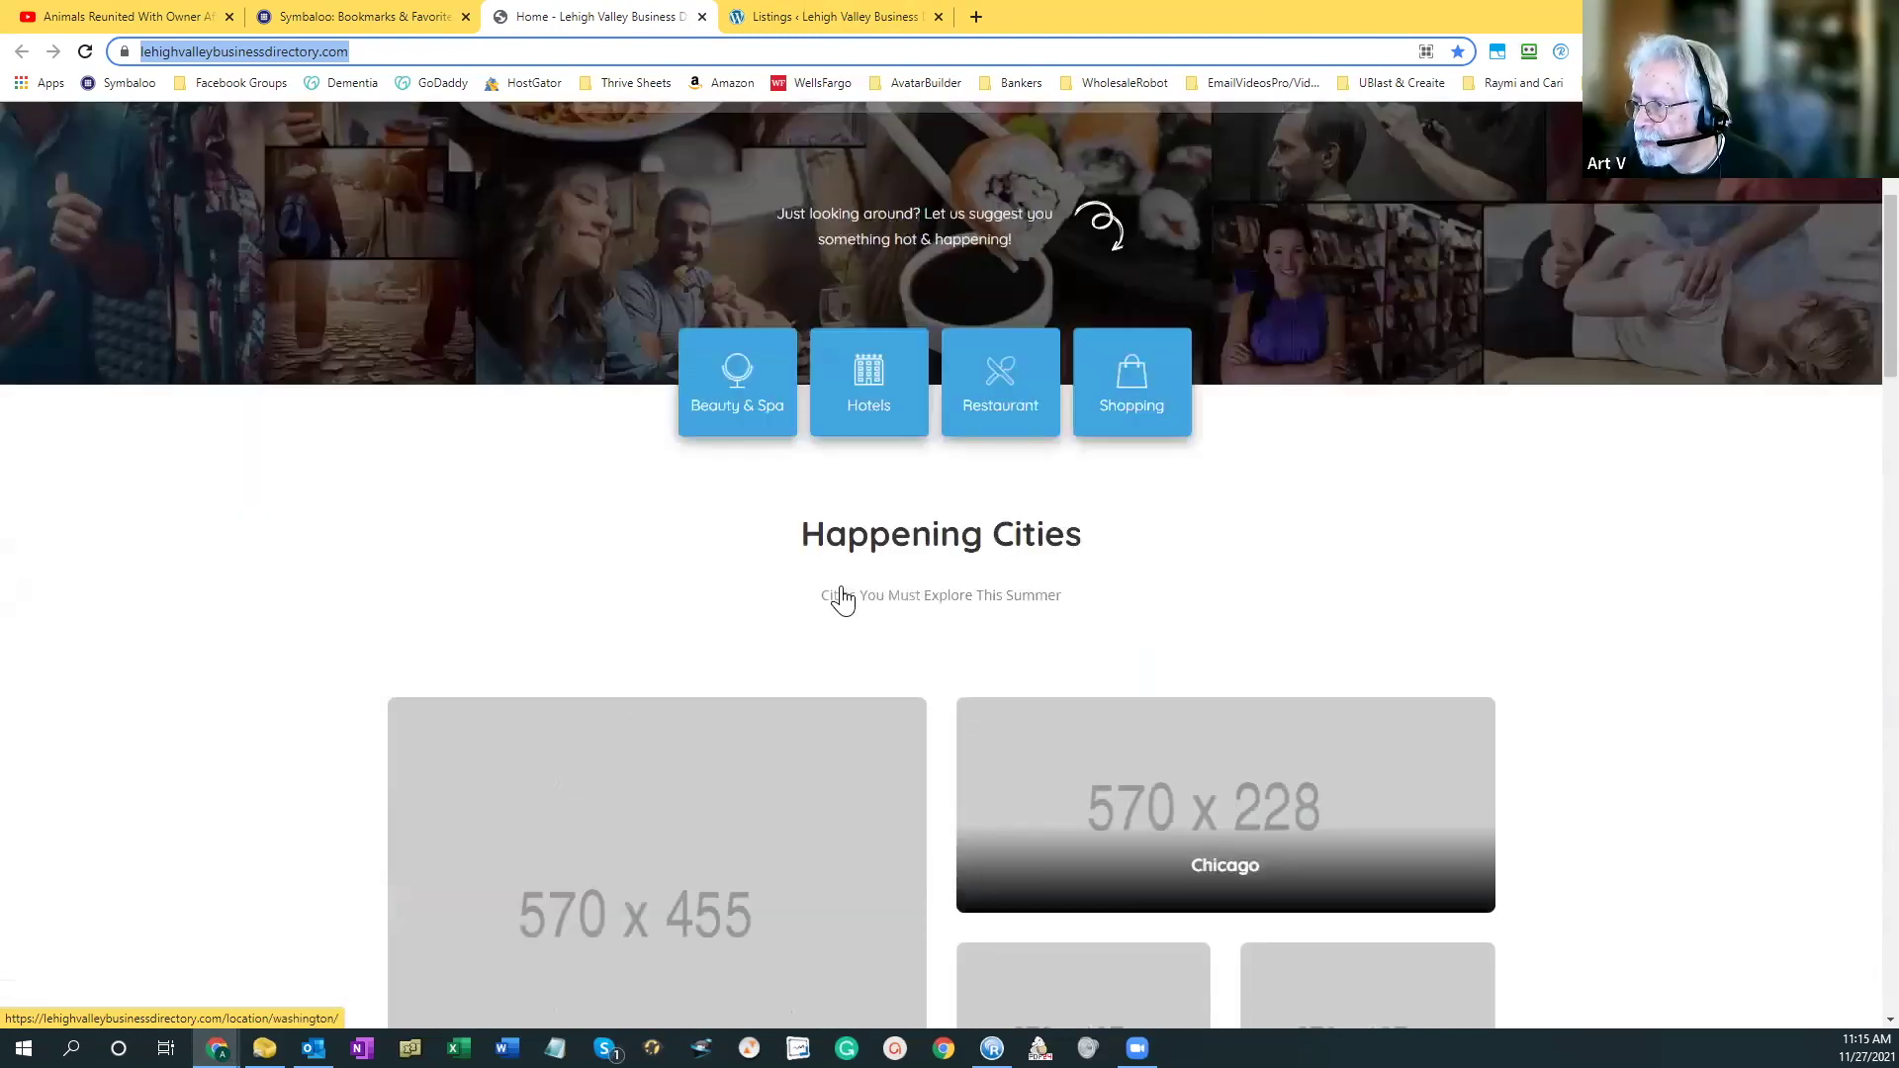
{"action": "scroll", "coordinate": [840, 597], "scroll_direction": "up", "scroll_amount": 3}
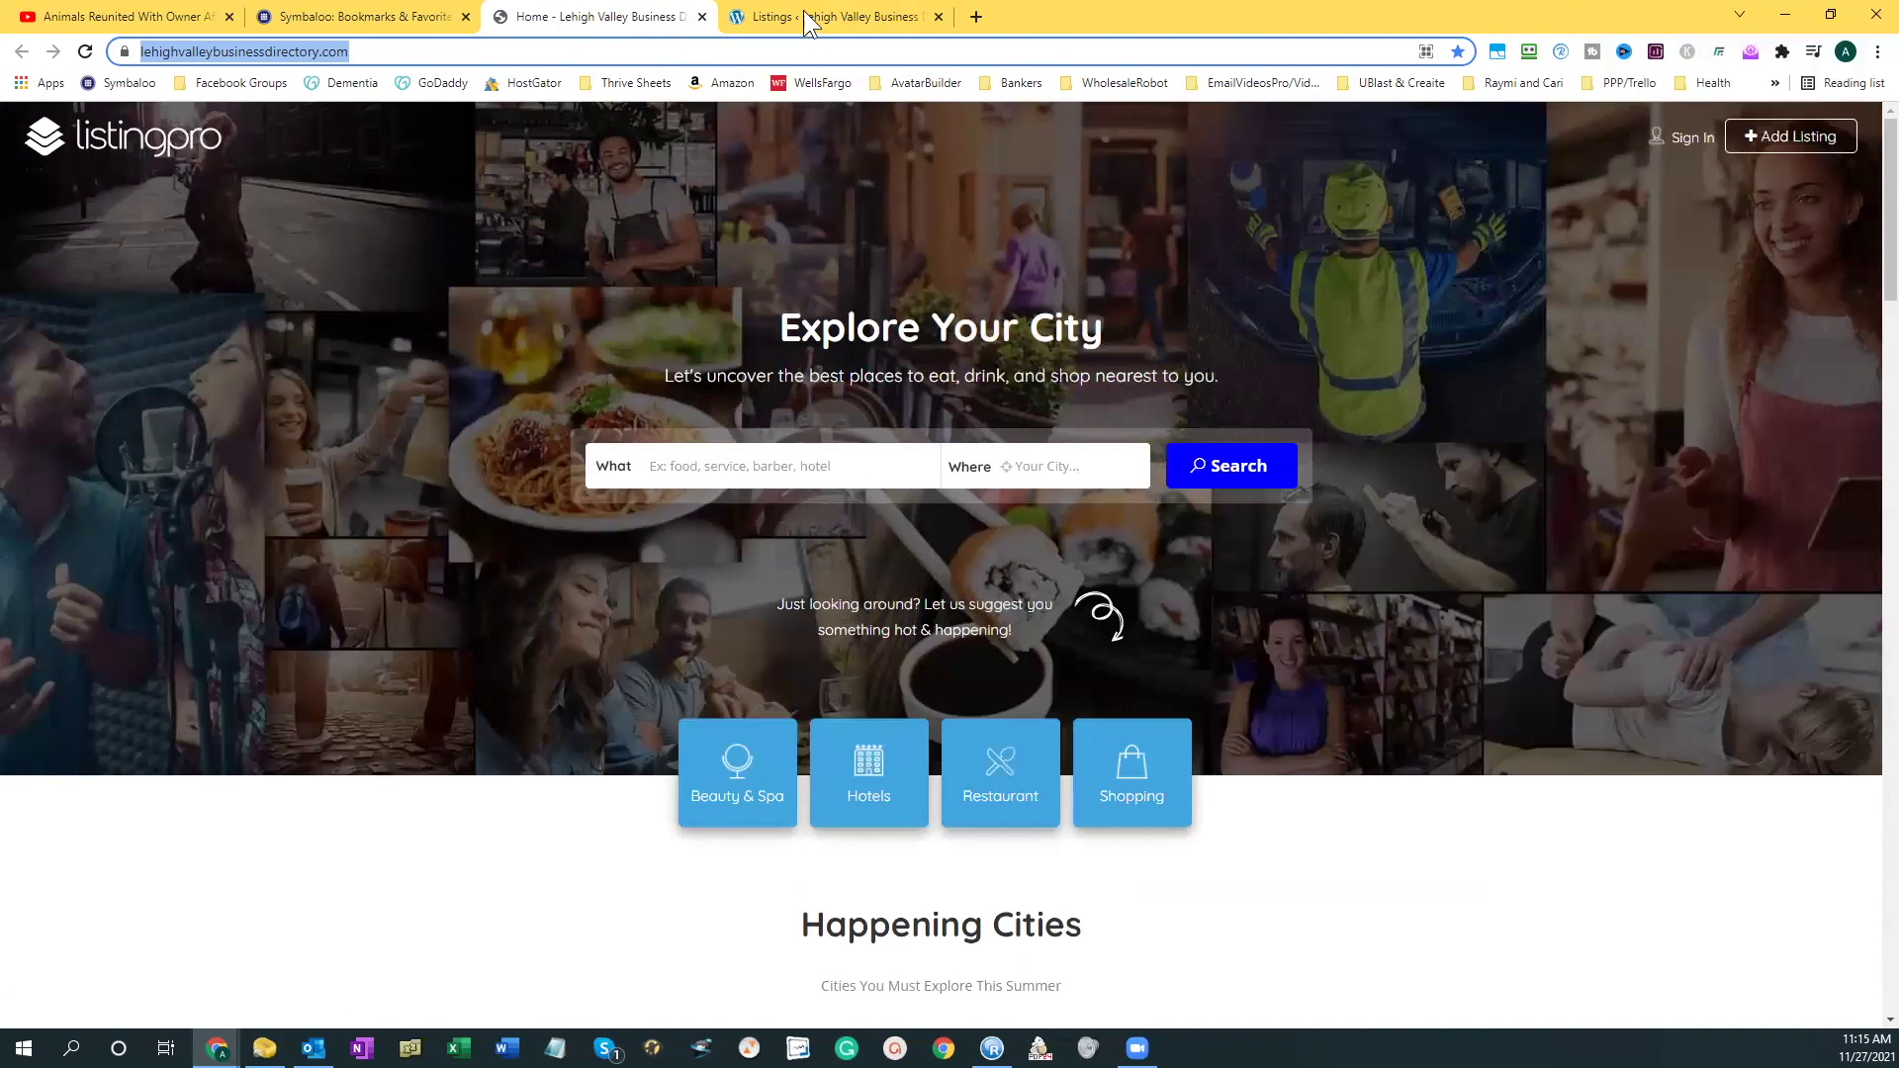
Go to the listings admin page and open Penn Pizza Restaurant in the editor.
{"action": "left_click", "coordinate": [765, 12]}
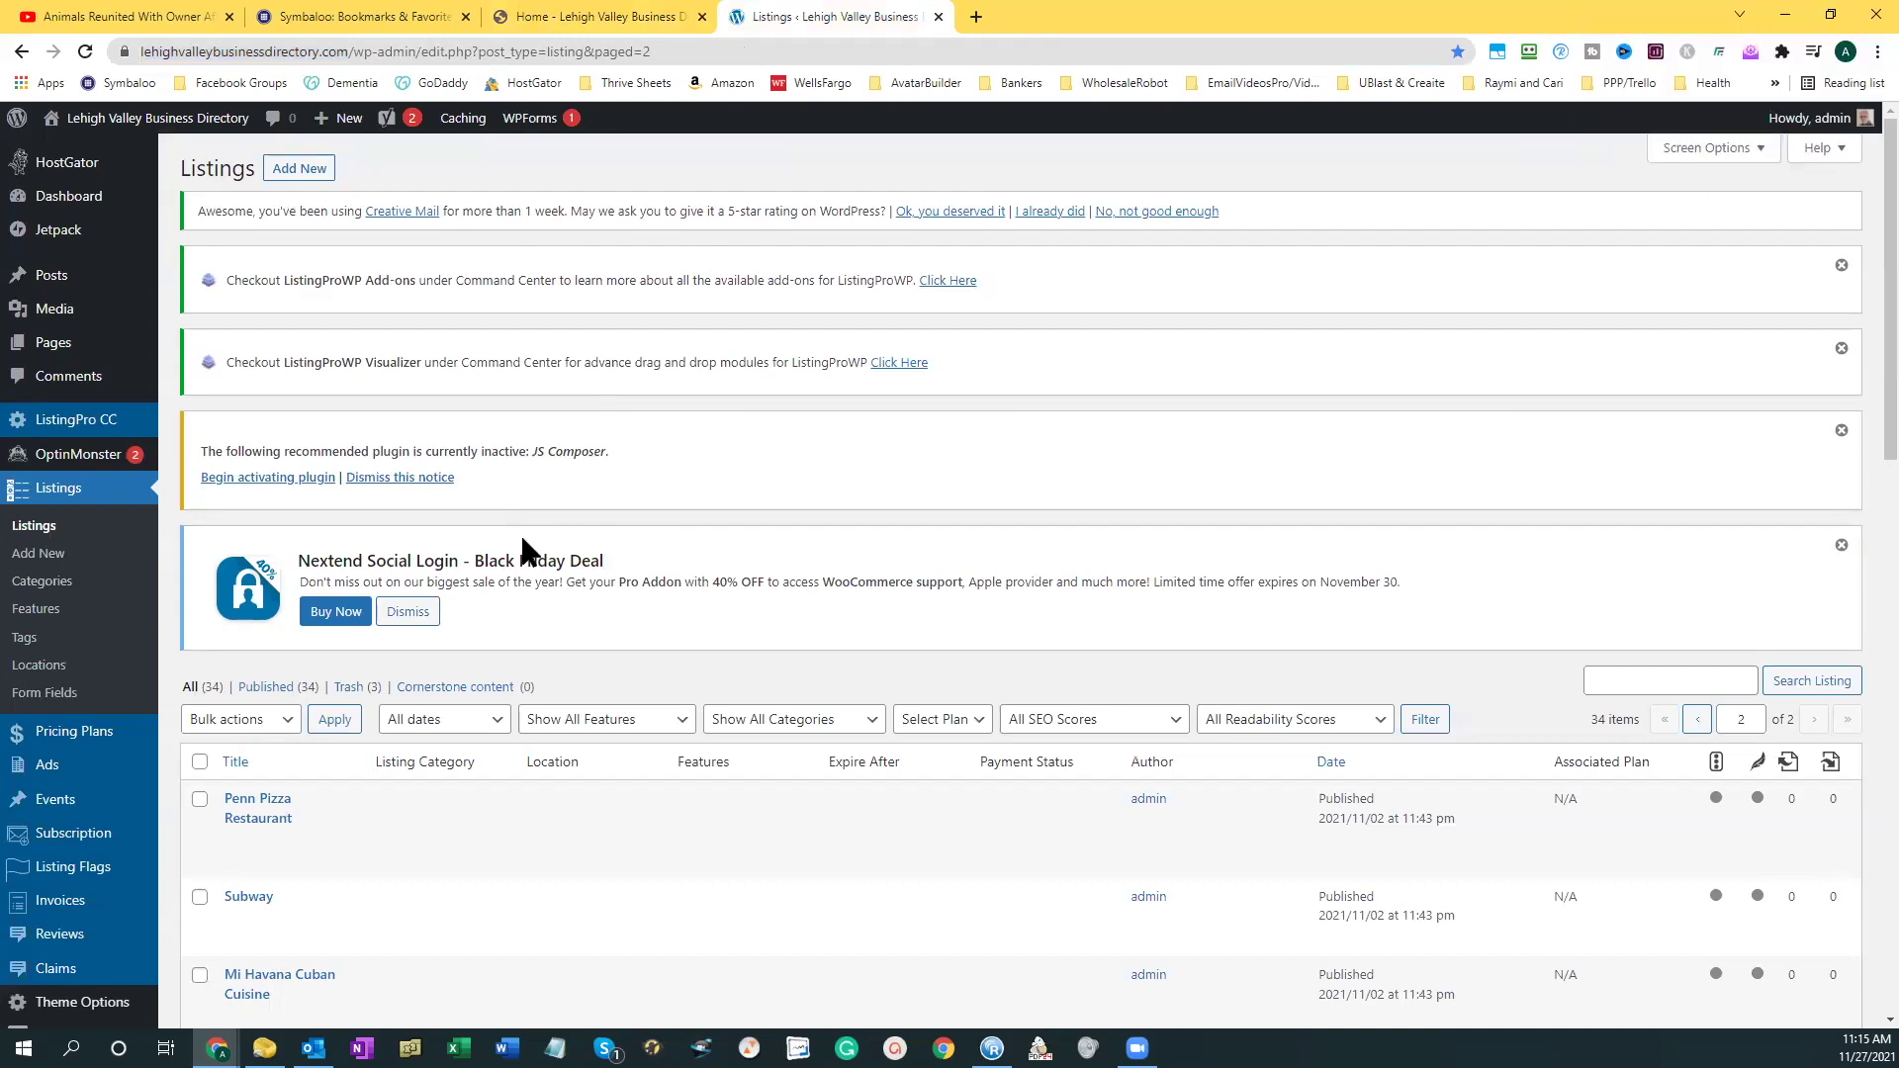
{"action": "mouse_move", "coordinate": [344, 829]}
{"action": "left_click", "coordinate": [270, 811]}
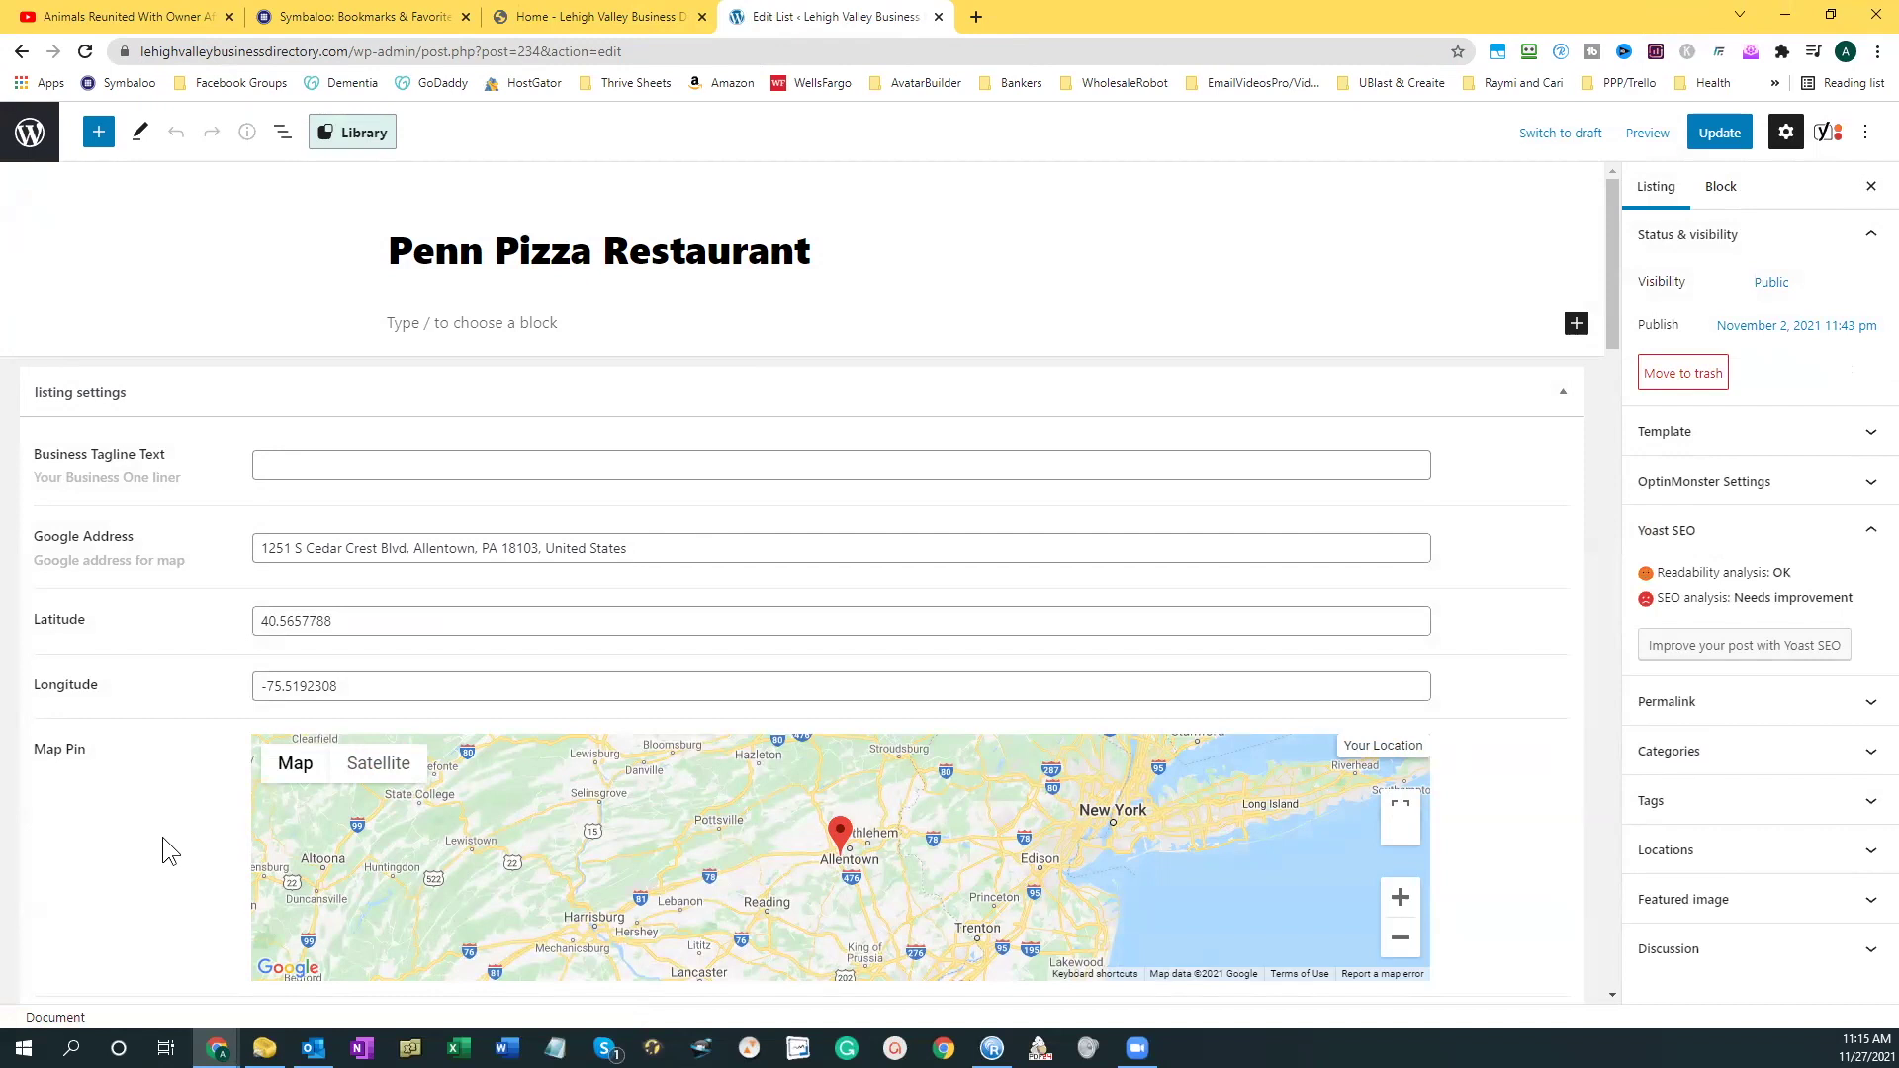
{"action": "scroll", "coordinate": [163, 838], "scroll_direction": "down", "scroll_amount": 2}
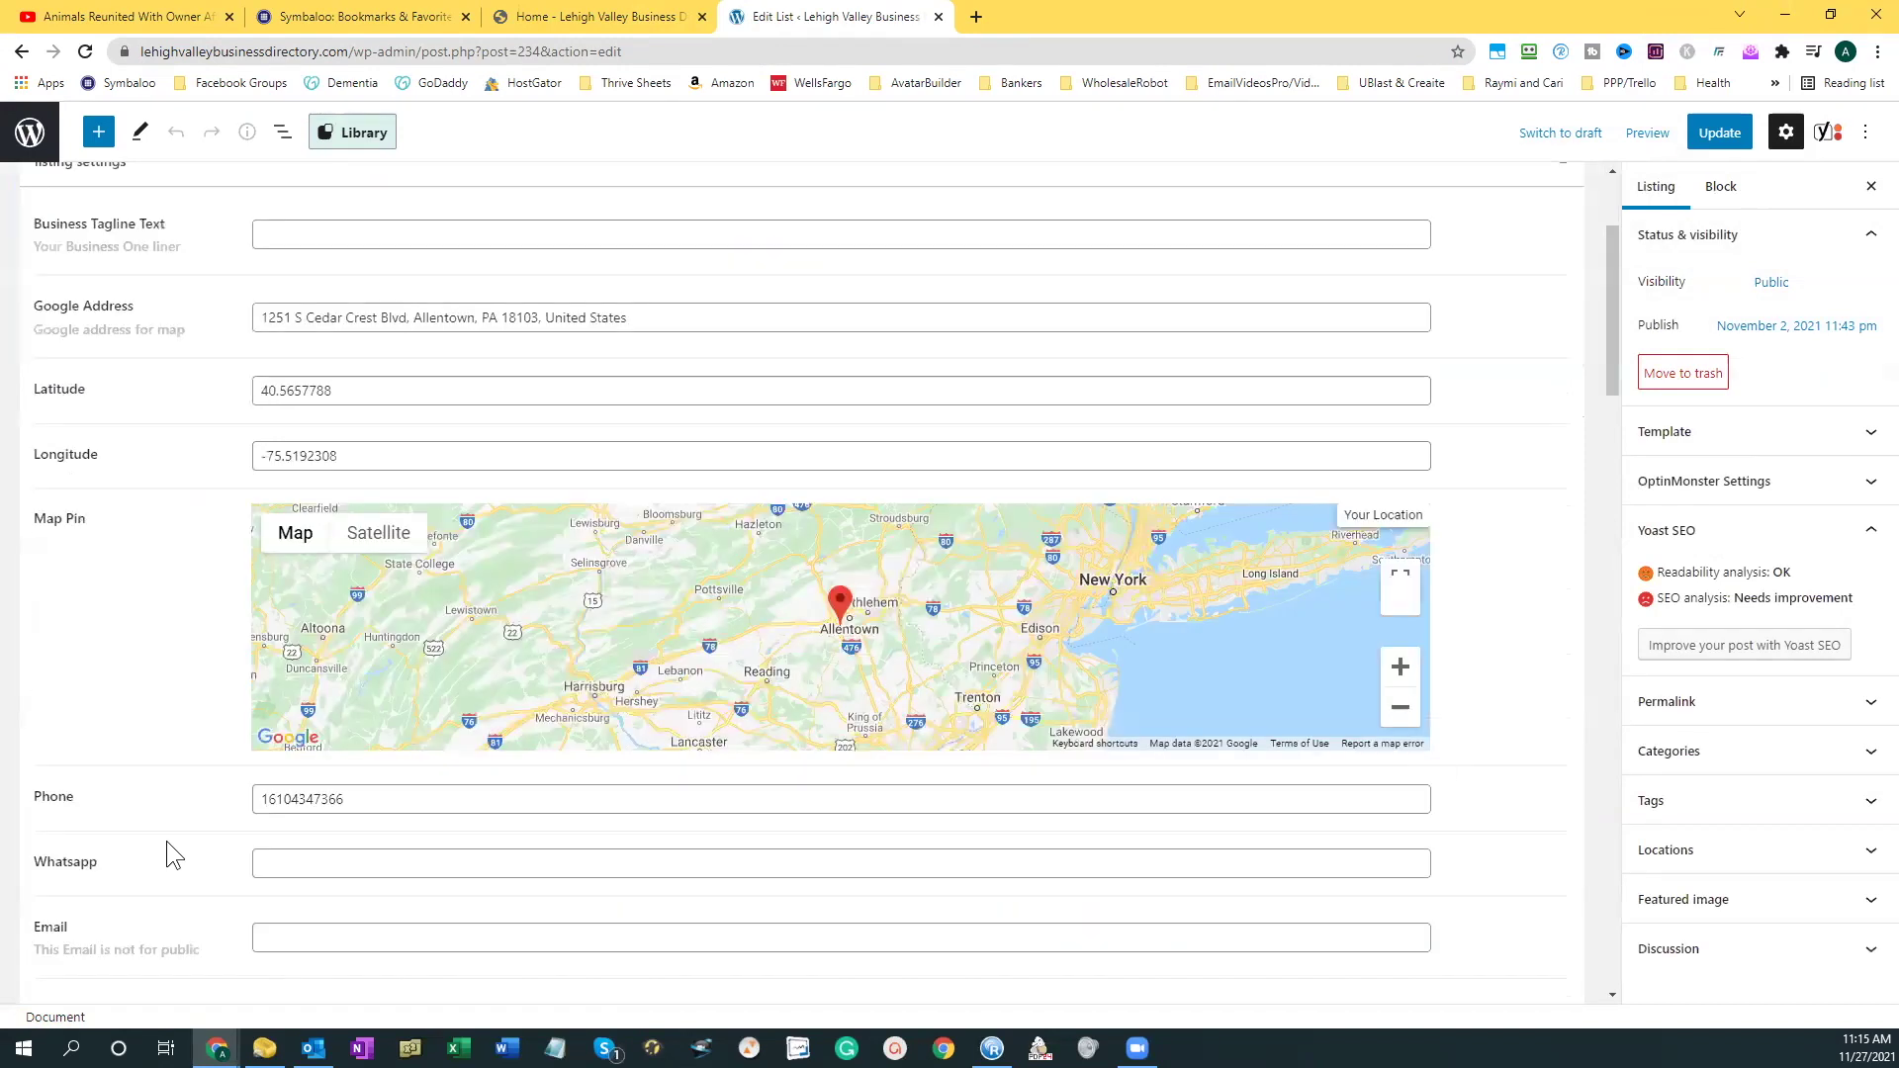
{"action": "scroll", "coordinate": [177, 853], "scroll_direction": "down", "scroll_amount": 2}
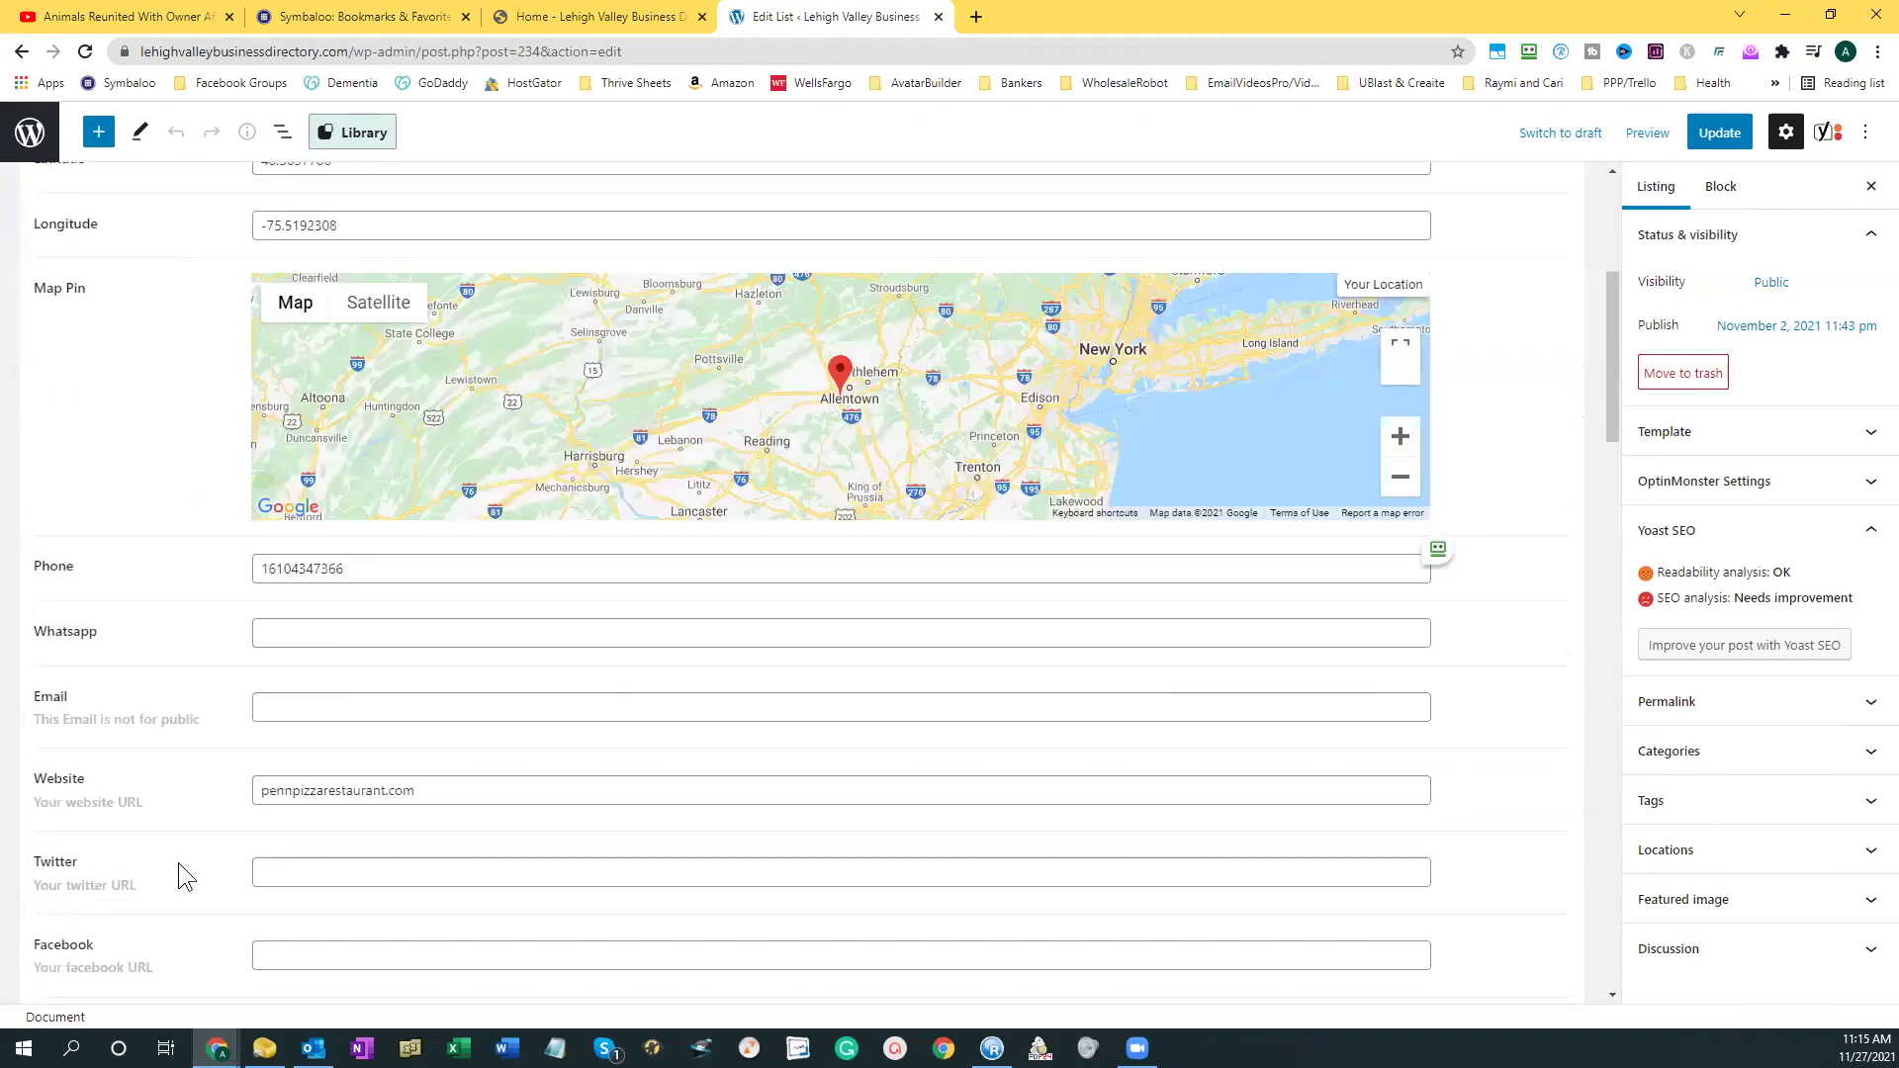
{"action": "scroll", "coordinate": [176, 898], "scroll_direction": "down", "scroll_amount": 2}
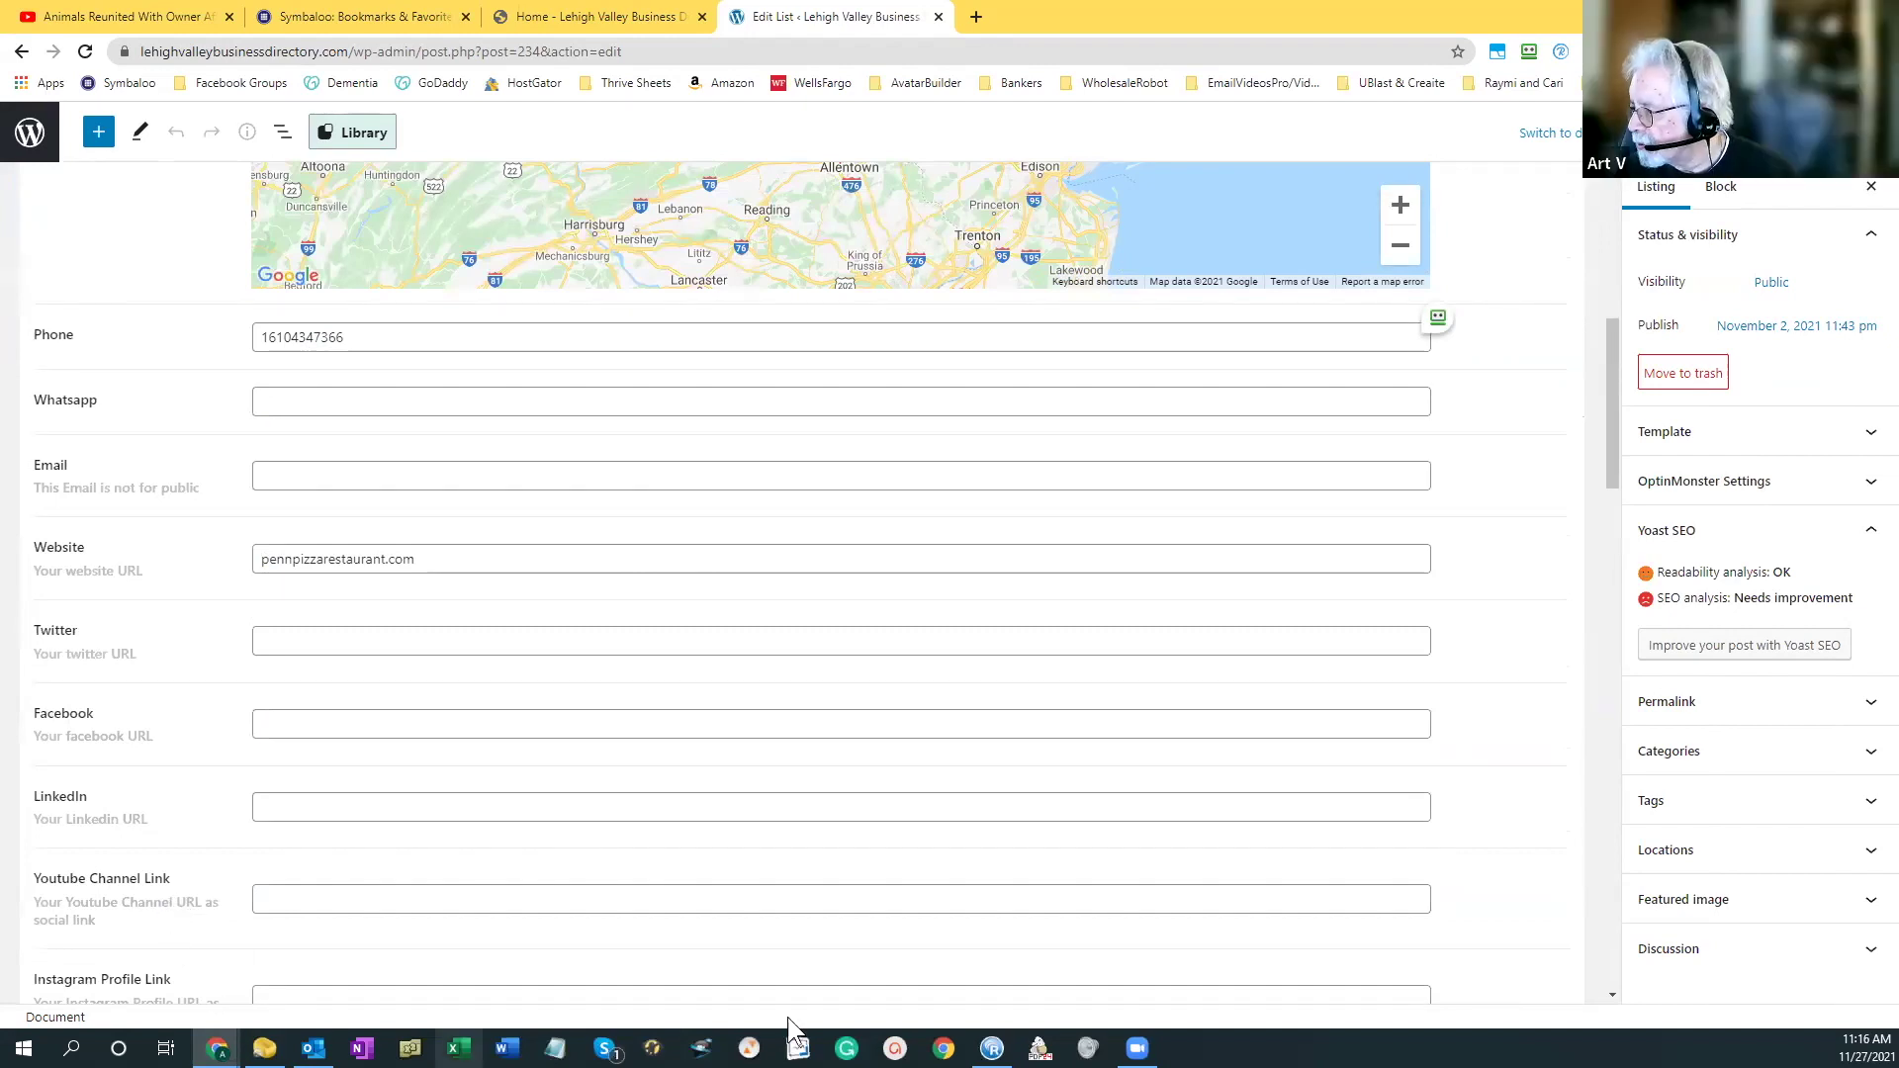
Put Penn Pizza Restaurant in the Restaurant category and add the tag Food.
{"action": "left_click", "coordinate": [1873, 756]}
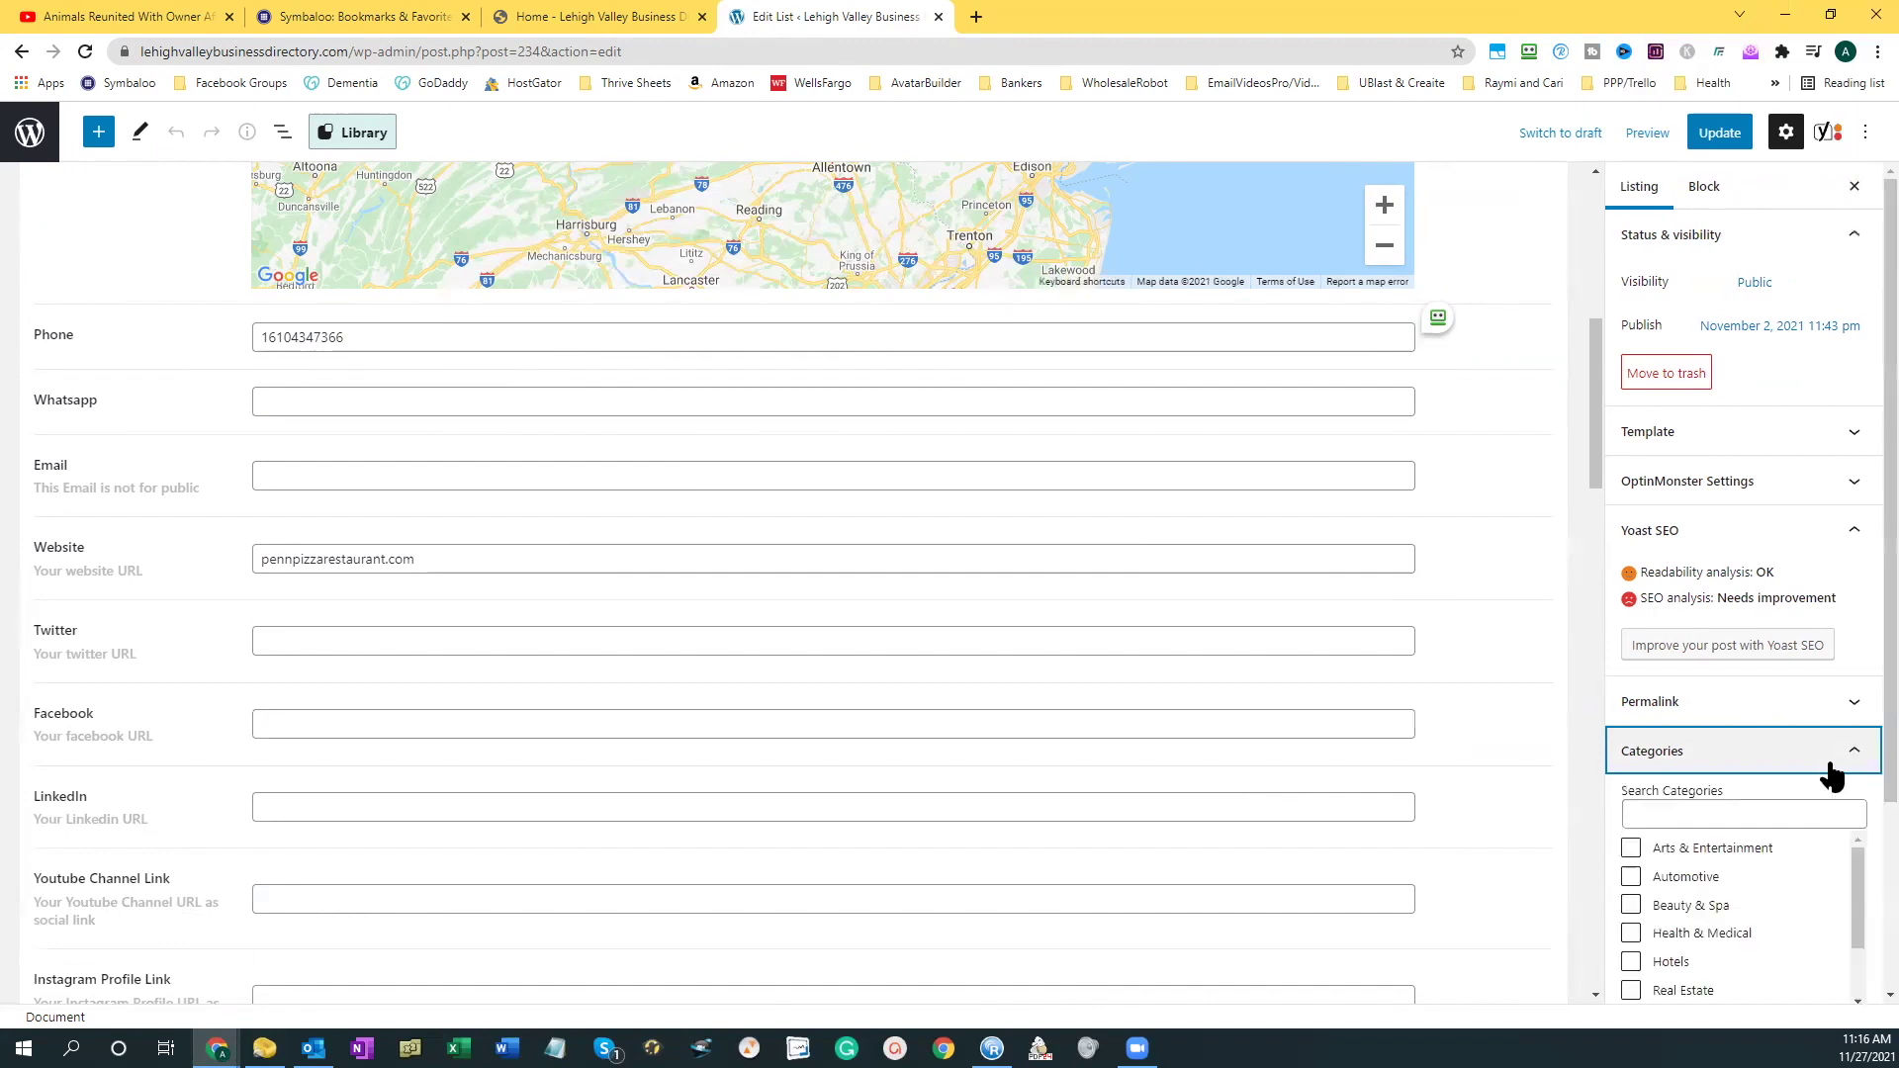
{"action": "scroll", "coordinate": [1793, 771], "scroll_direction": "down", "scroll_amount": 2}
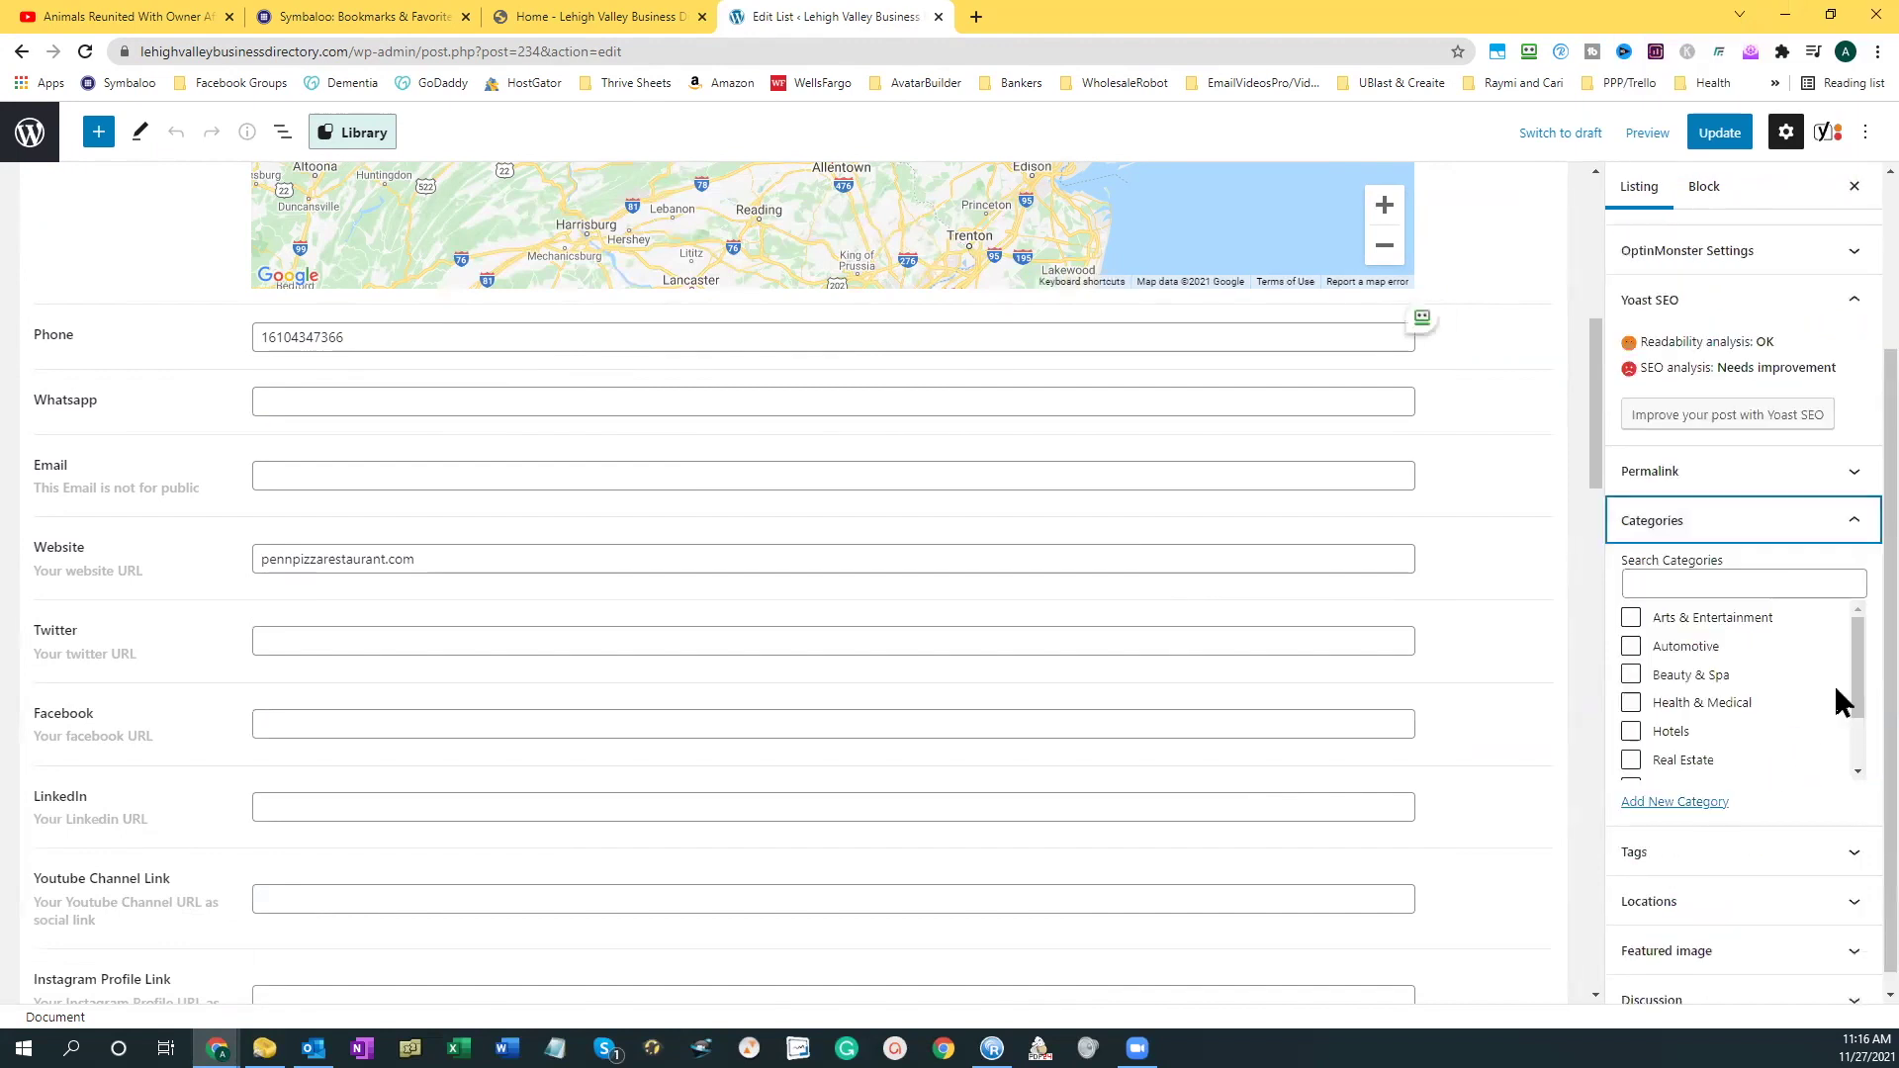
{"action": "left_click_drag", "start_coordinate": [1866, 686], "coordinate": [1871, 738]}
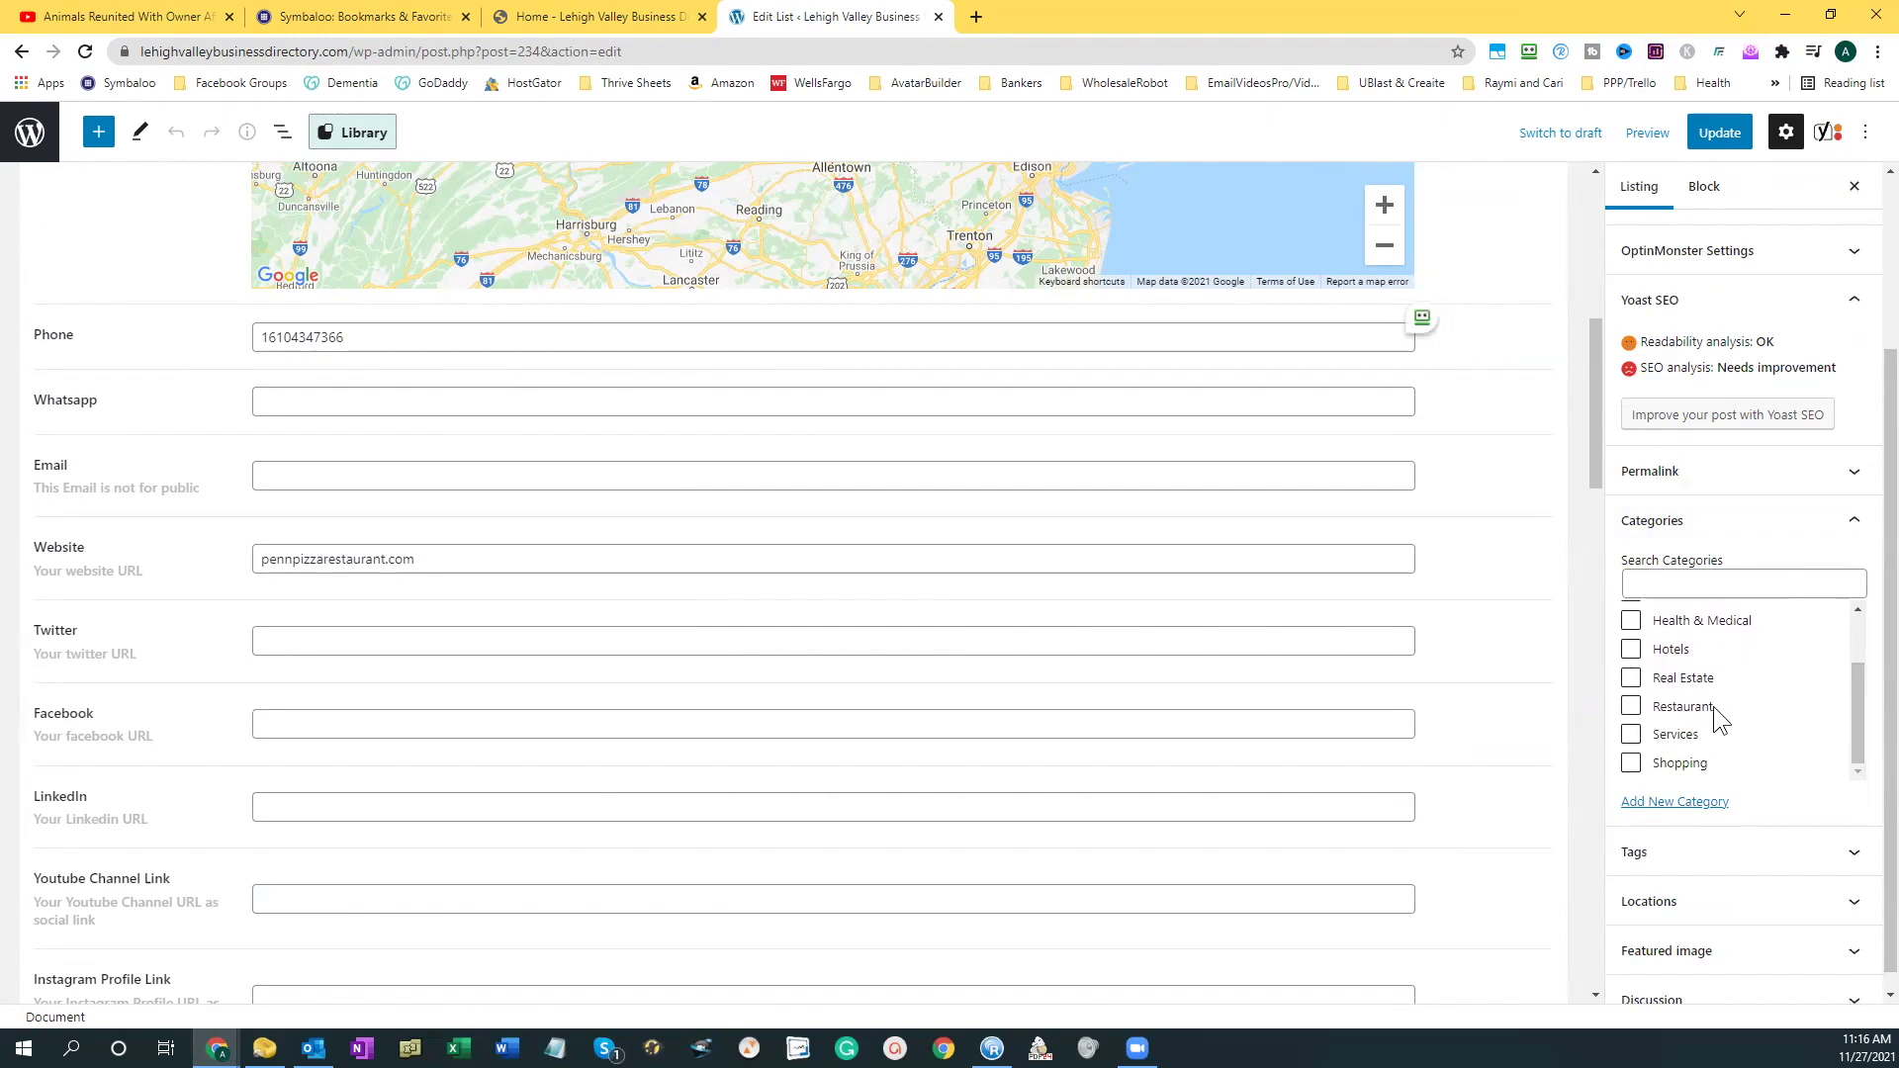
{"action": "left_click", "coordinate": [1632, 709]}
{"action": "left_click", "coordinate": [1854, 860]}
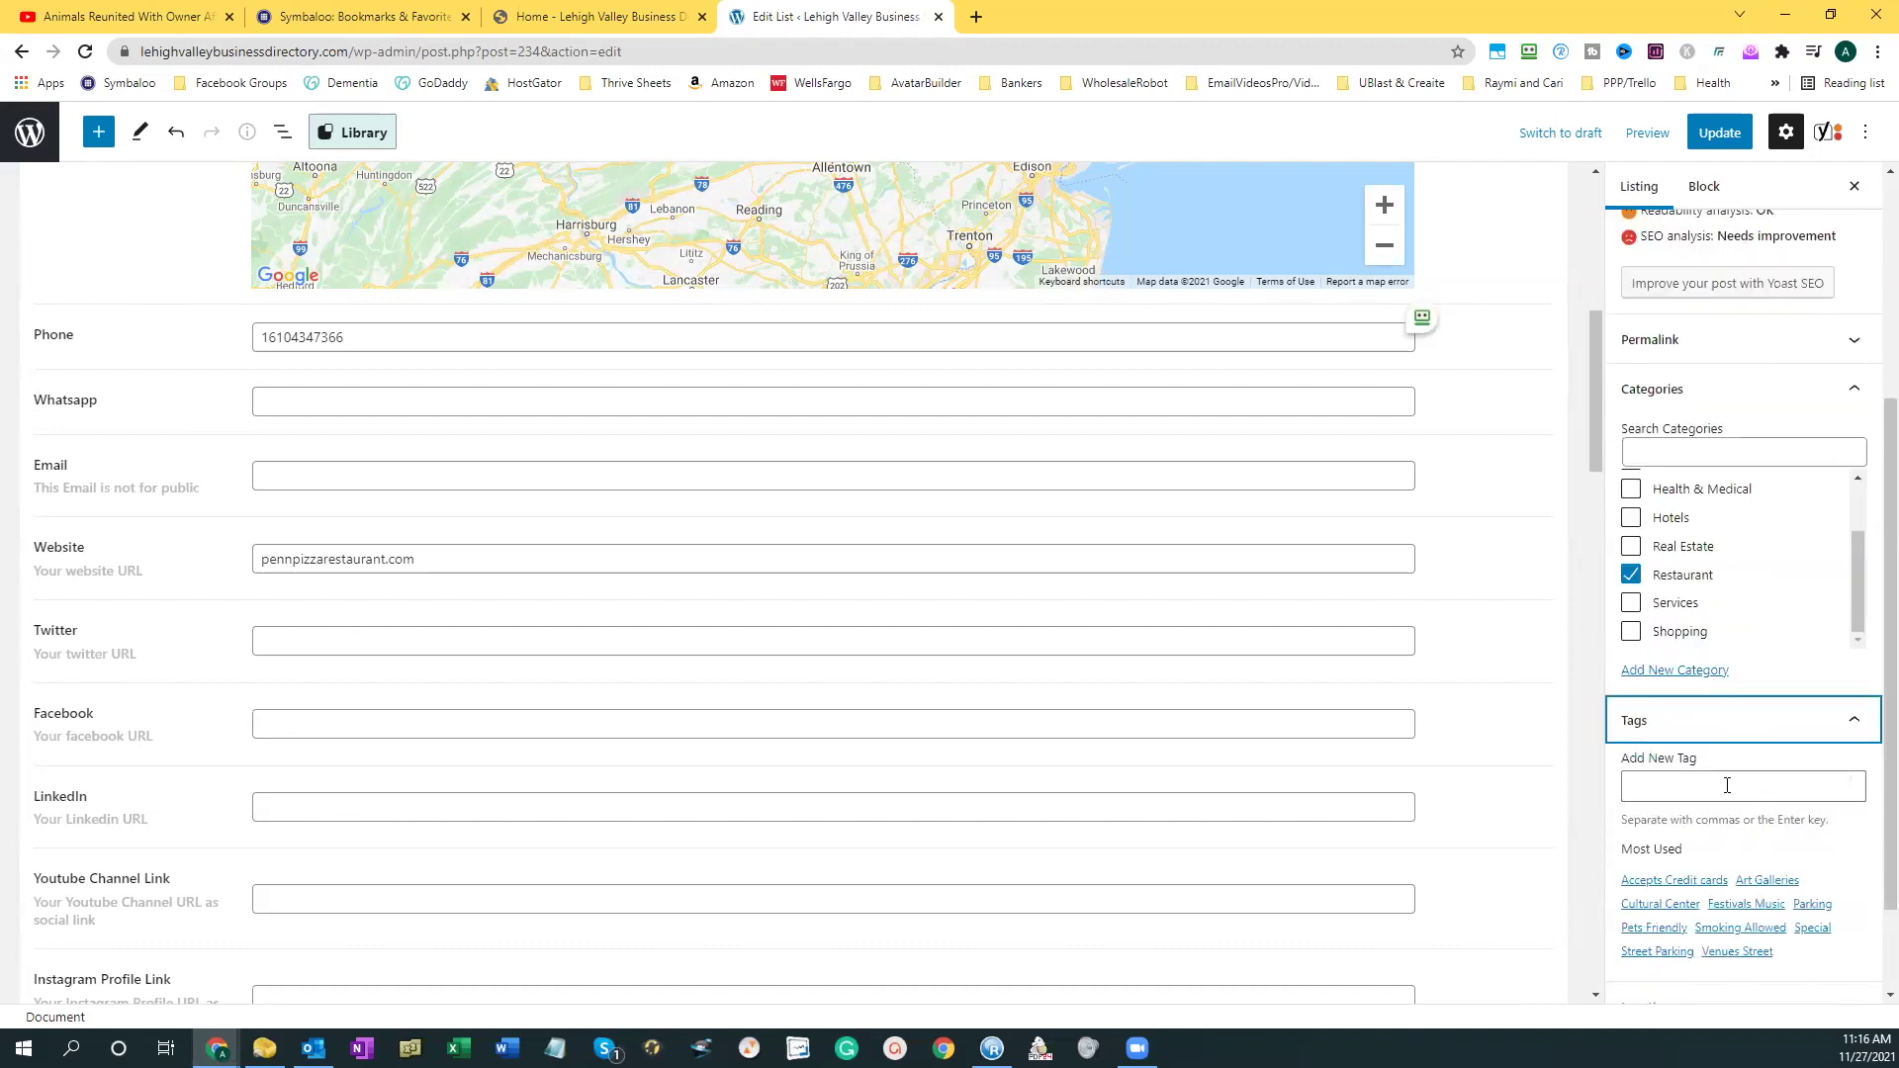
{"action": "left_click", "coordinate": [1725, 784]}
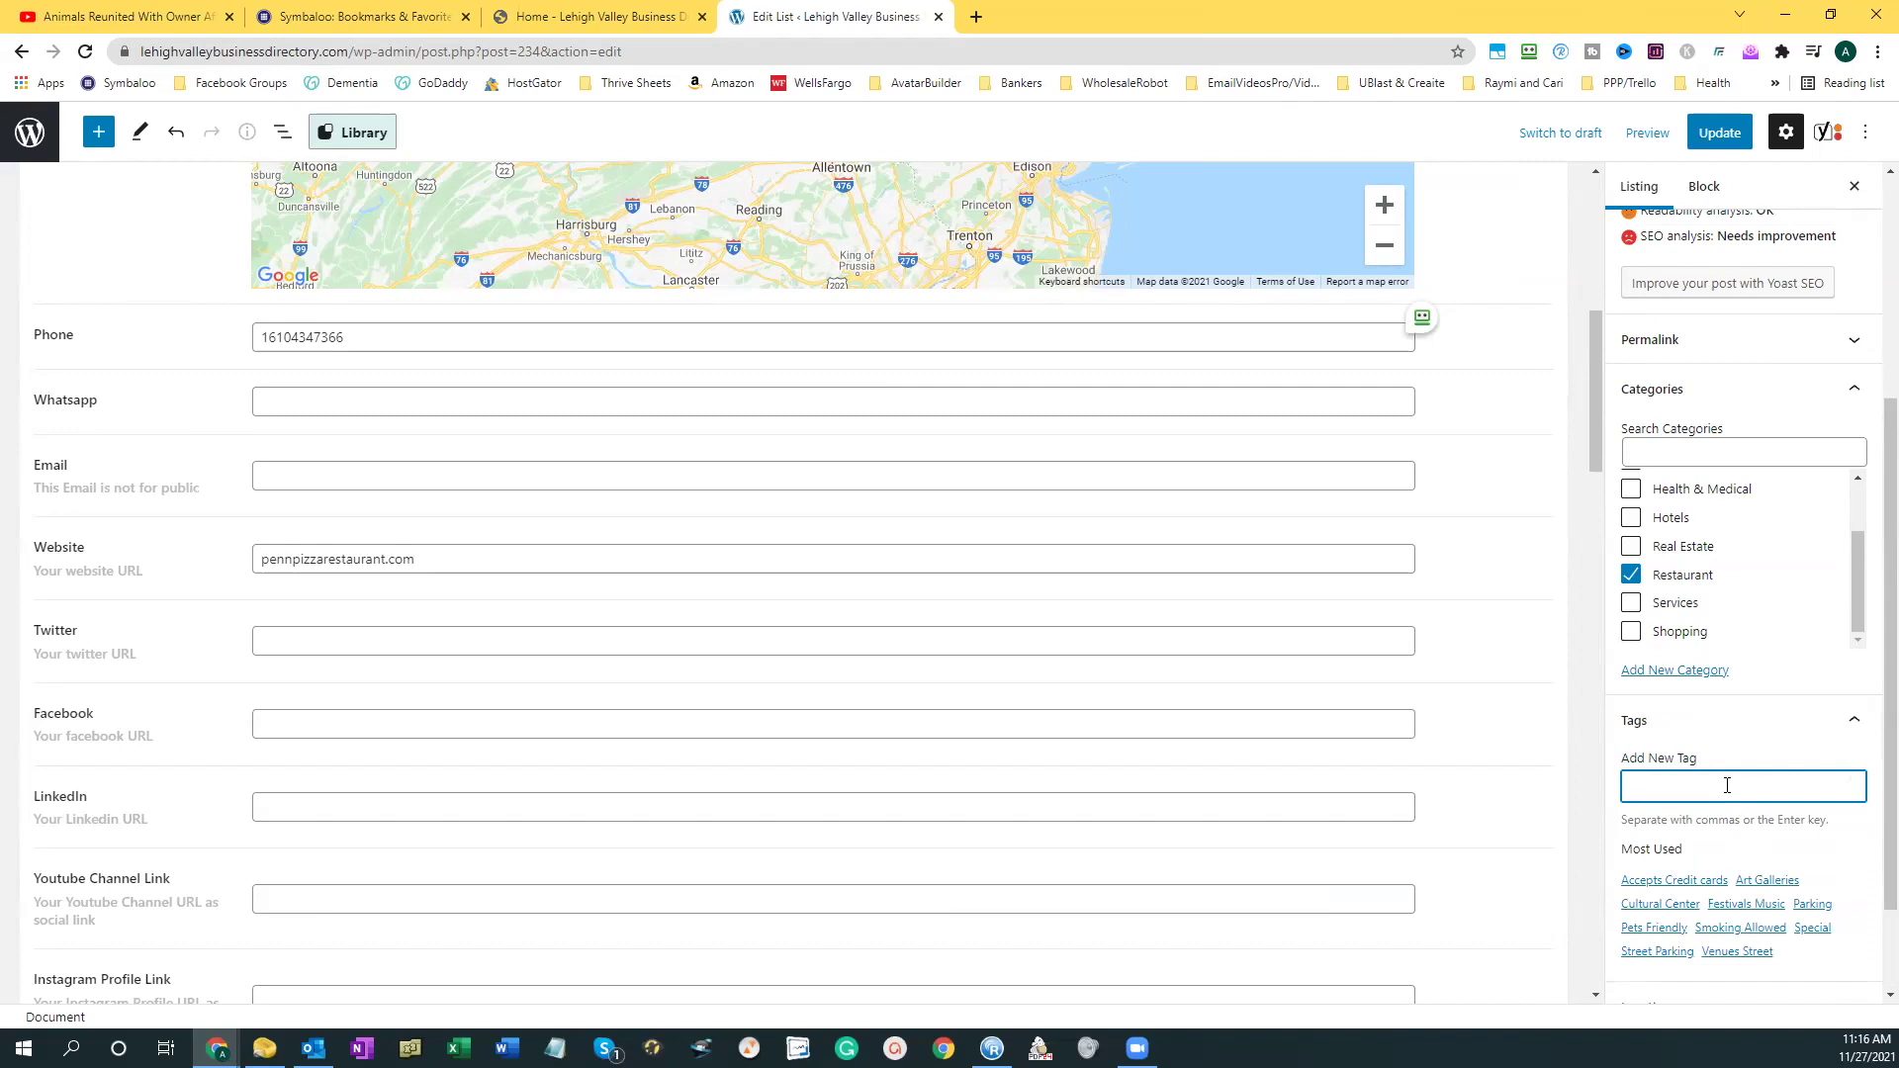
{"action": "type", "text": "Pood"}
{"action": "key", "text": "Return"}
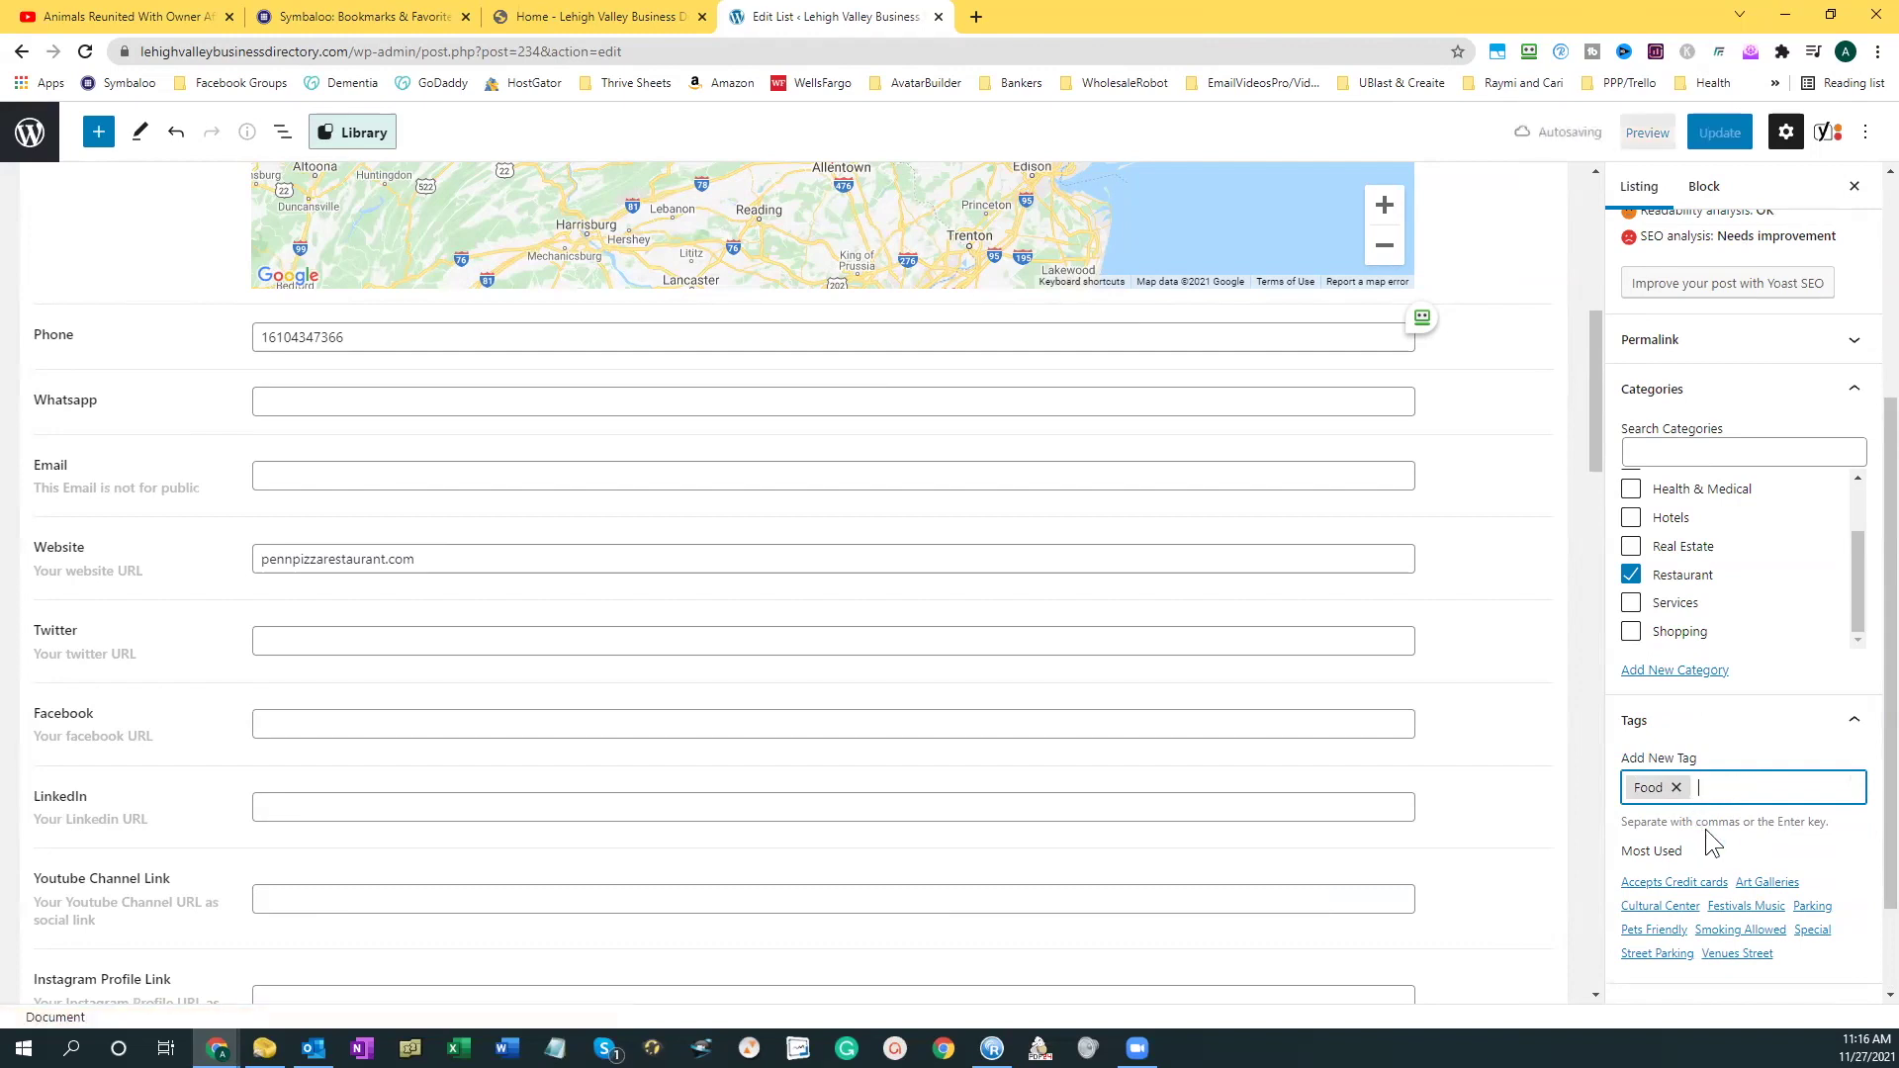
{"action": "scroll", "coordinate": [1710, 843], "scroll_direction": "down", "scroll_amount": 2}
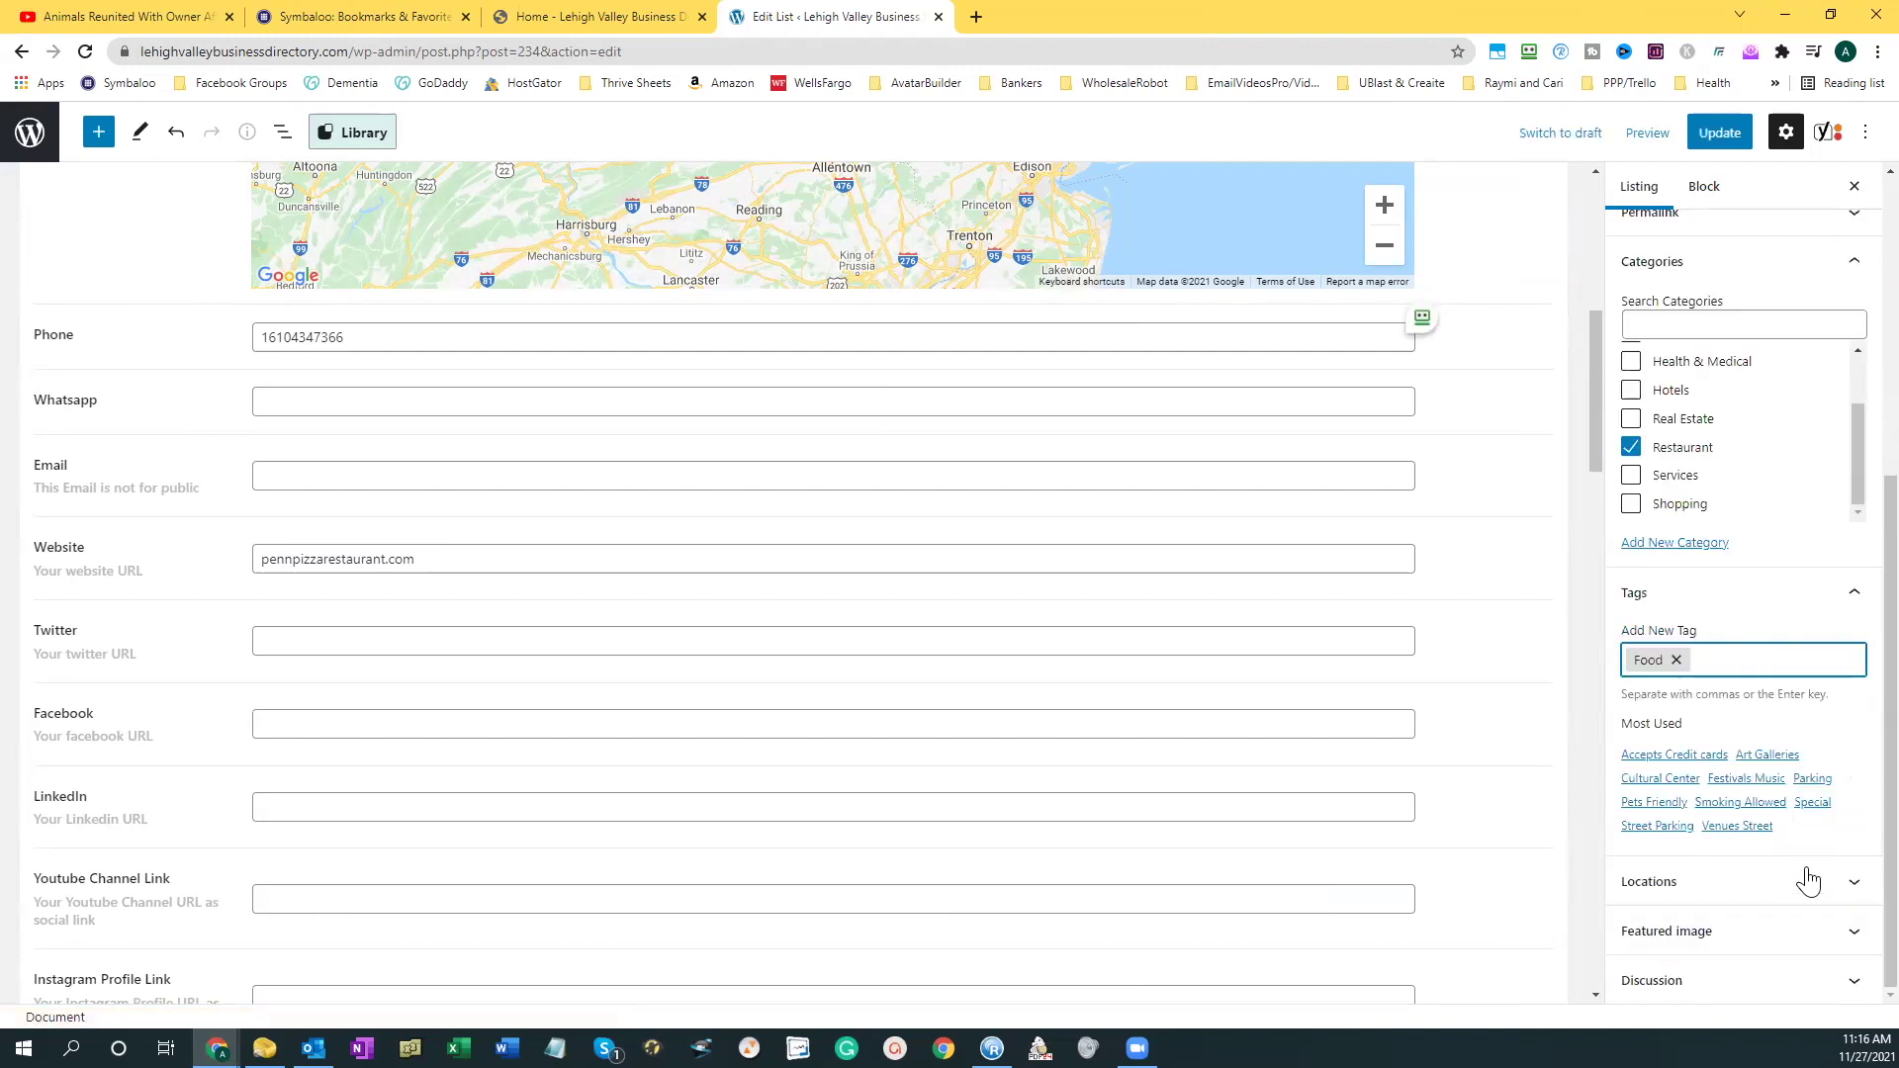
Add a new location named Lehigh Valley and assign it to the listing.
{"action": "left_click", "coordinate": [1859, 886]}
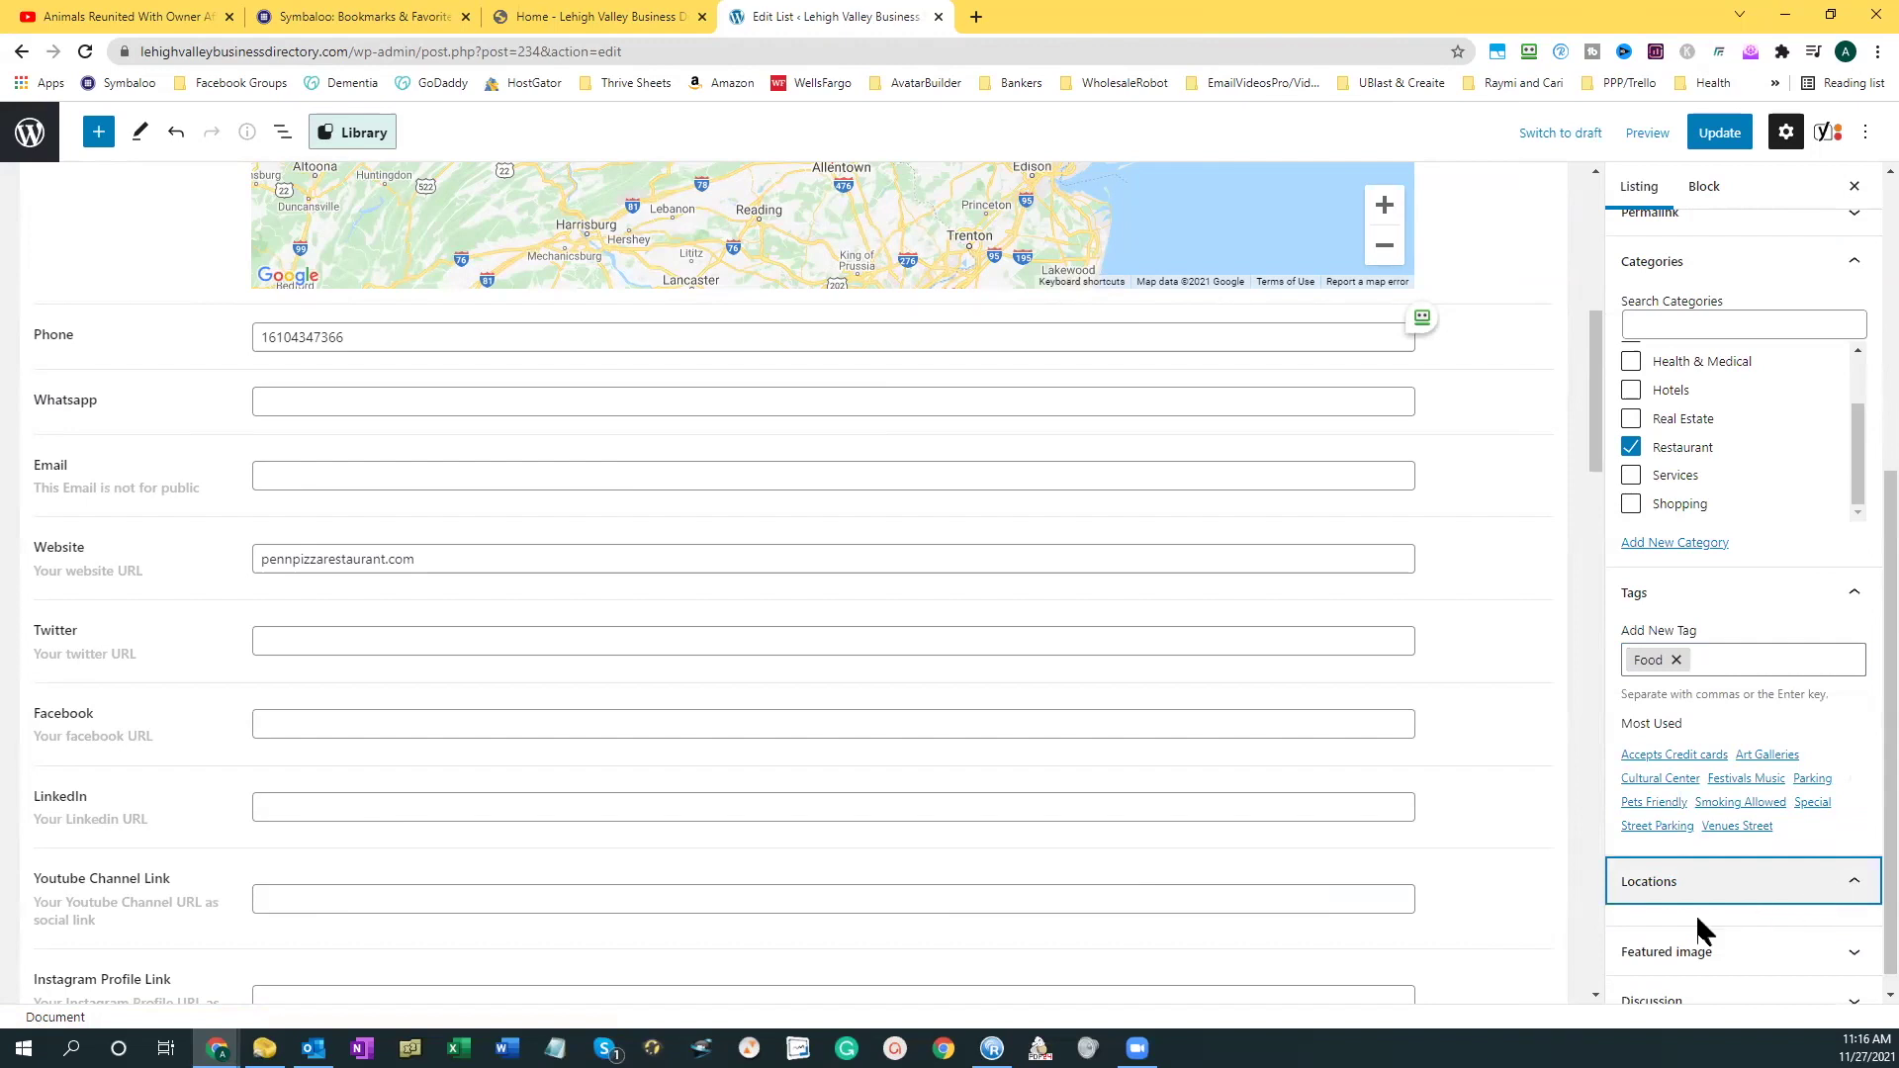
{"action": "scroll", "coordinate": [1721, 908], "scroll_direction": "down", "scroll_amount": 2}
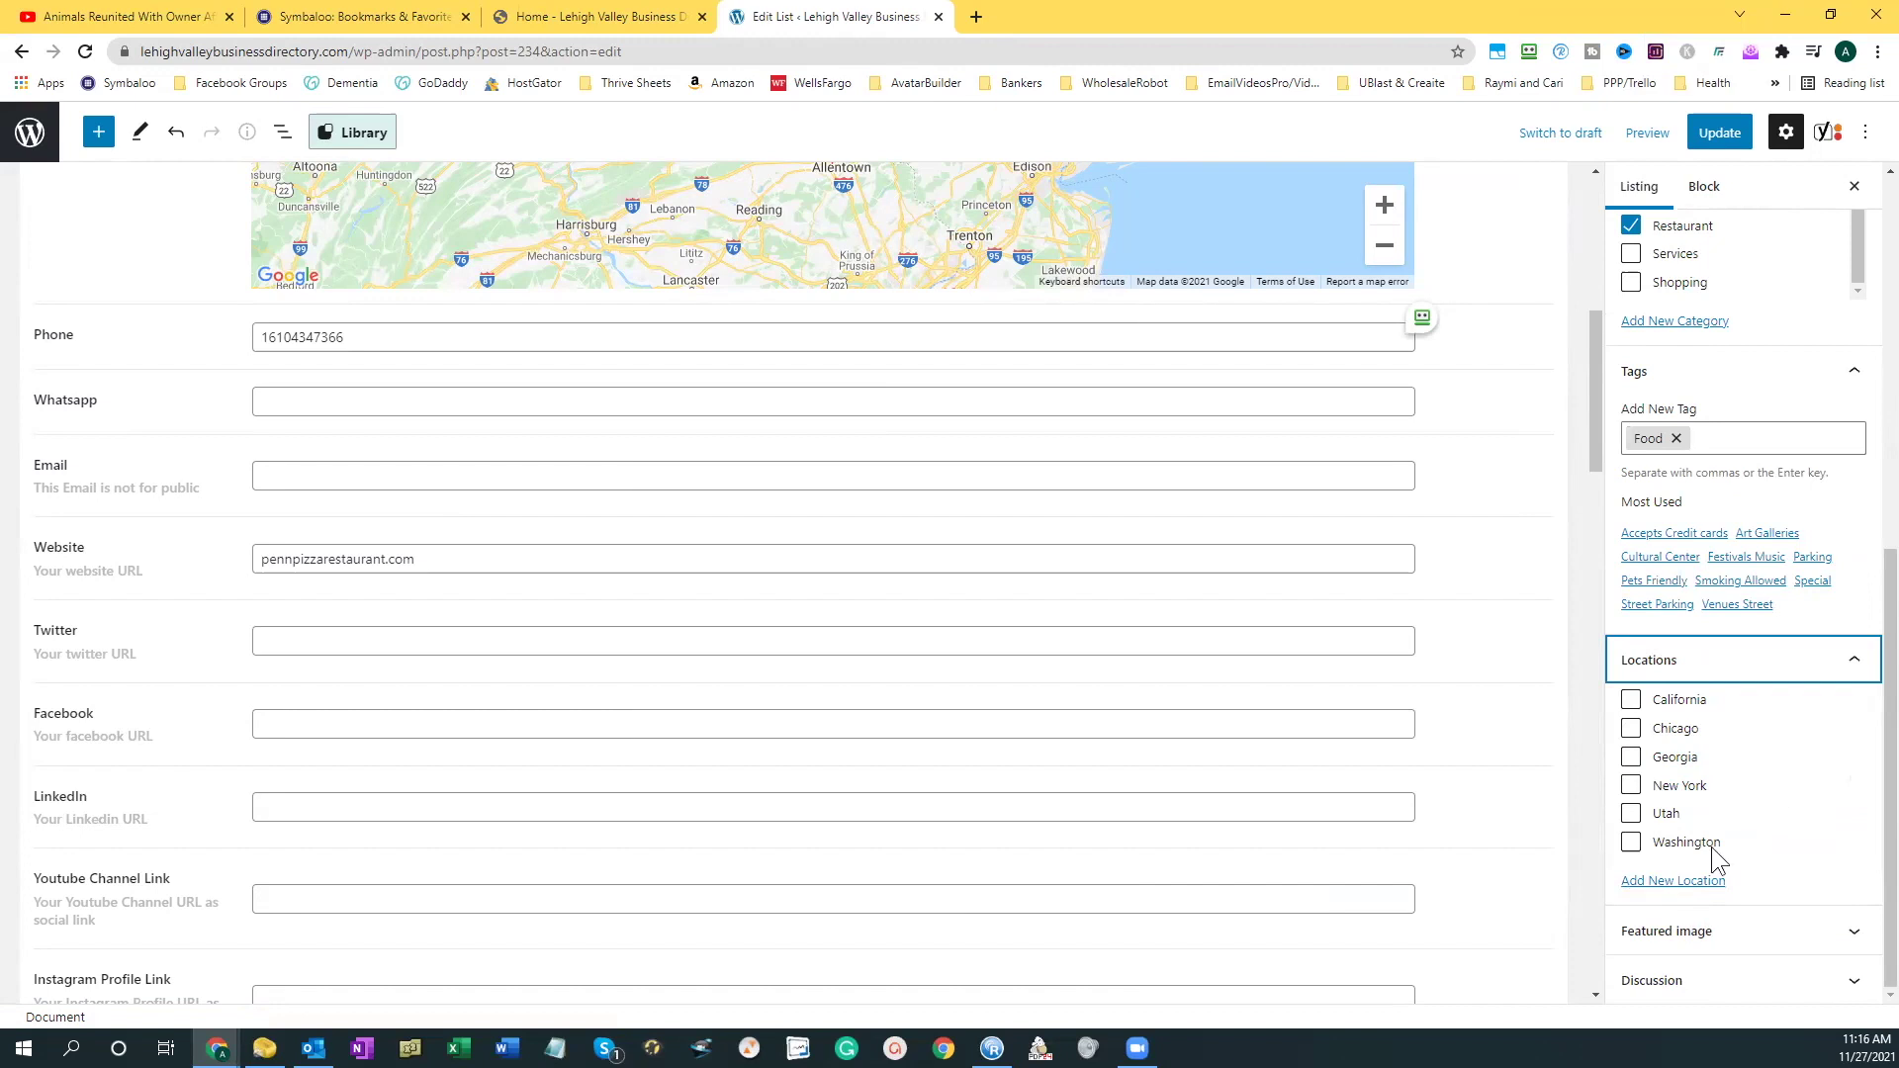
{"action": "left_click", "coordinate": [1662, 890]}
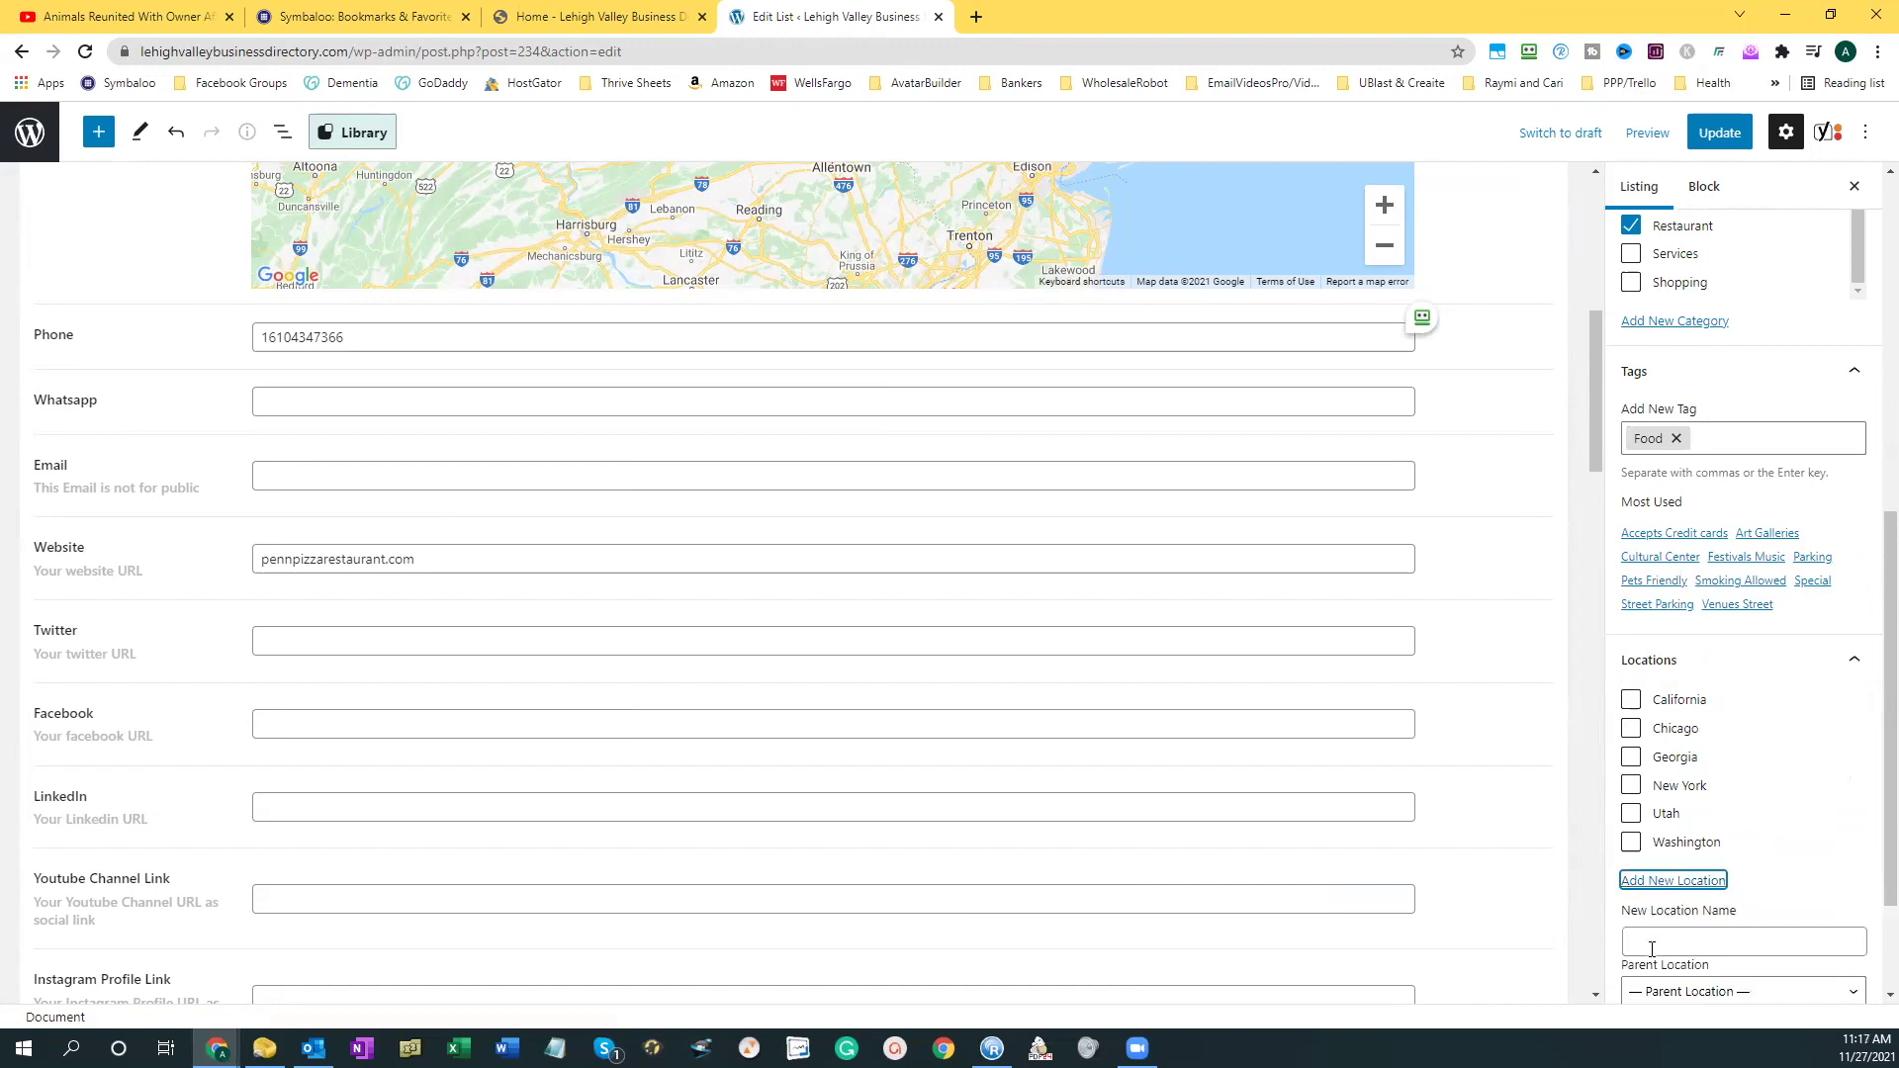
{"action": "scroll", "coordinate": [1806, 861], "scroll_direction": "down", "scroll_amount": 2}
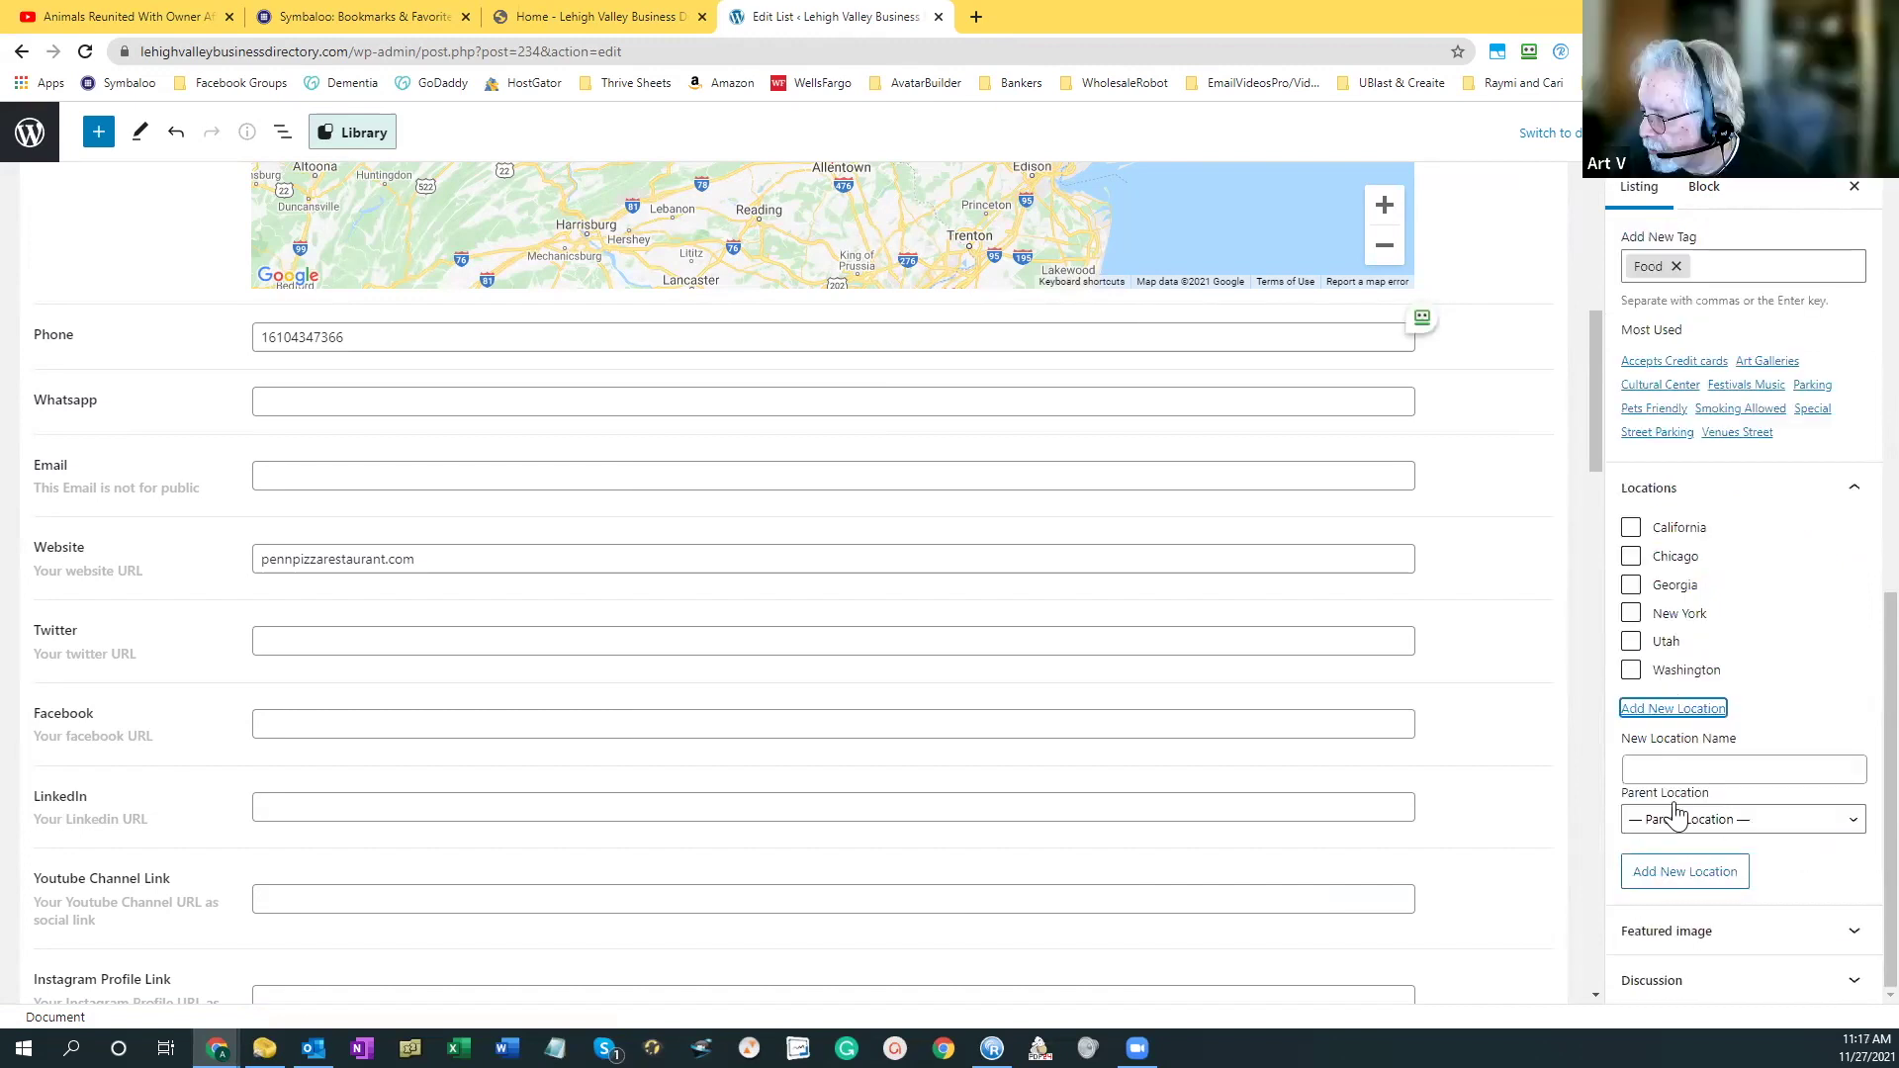
{"action": "left_click", "coordinate": [1640, 766]}
{"action": "type", "text": "L"}
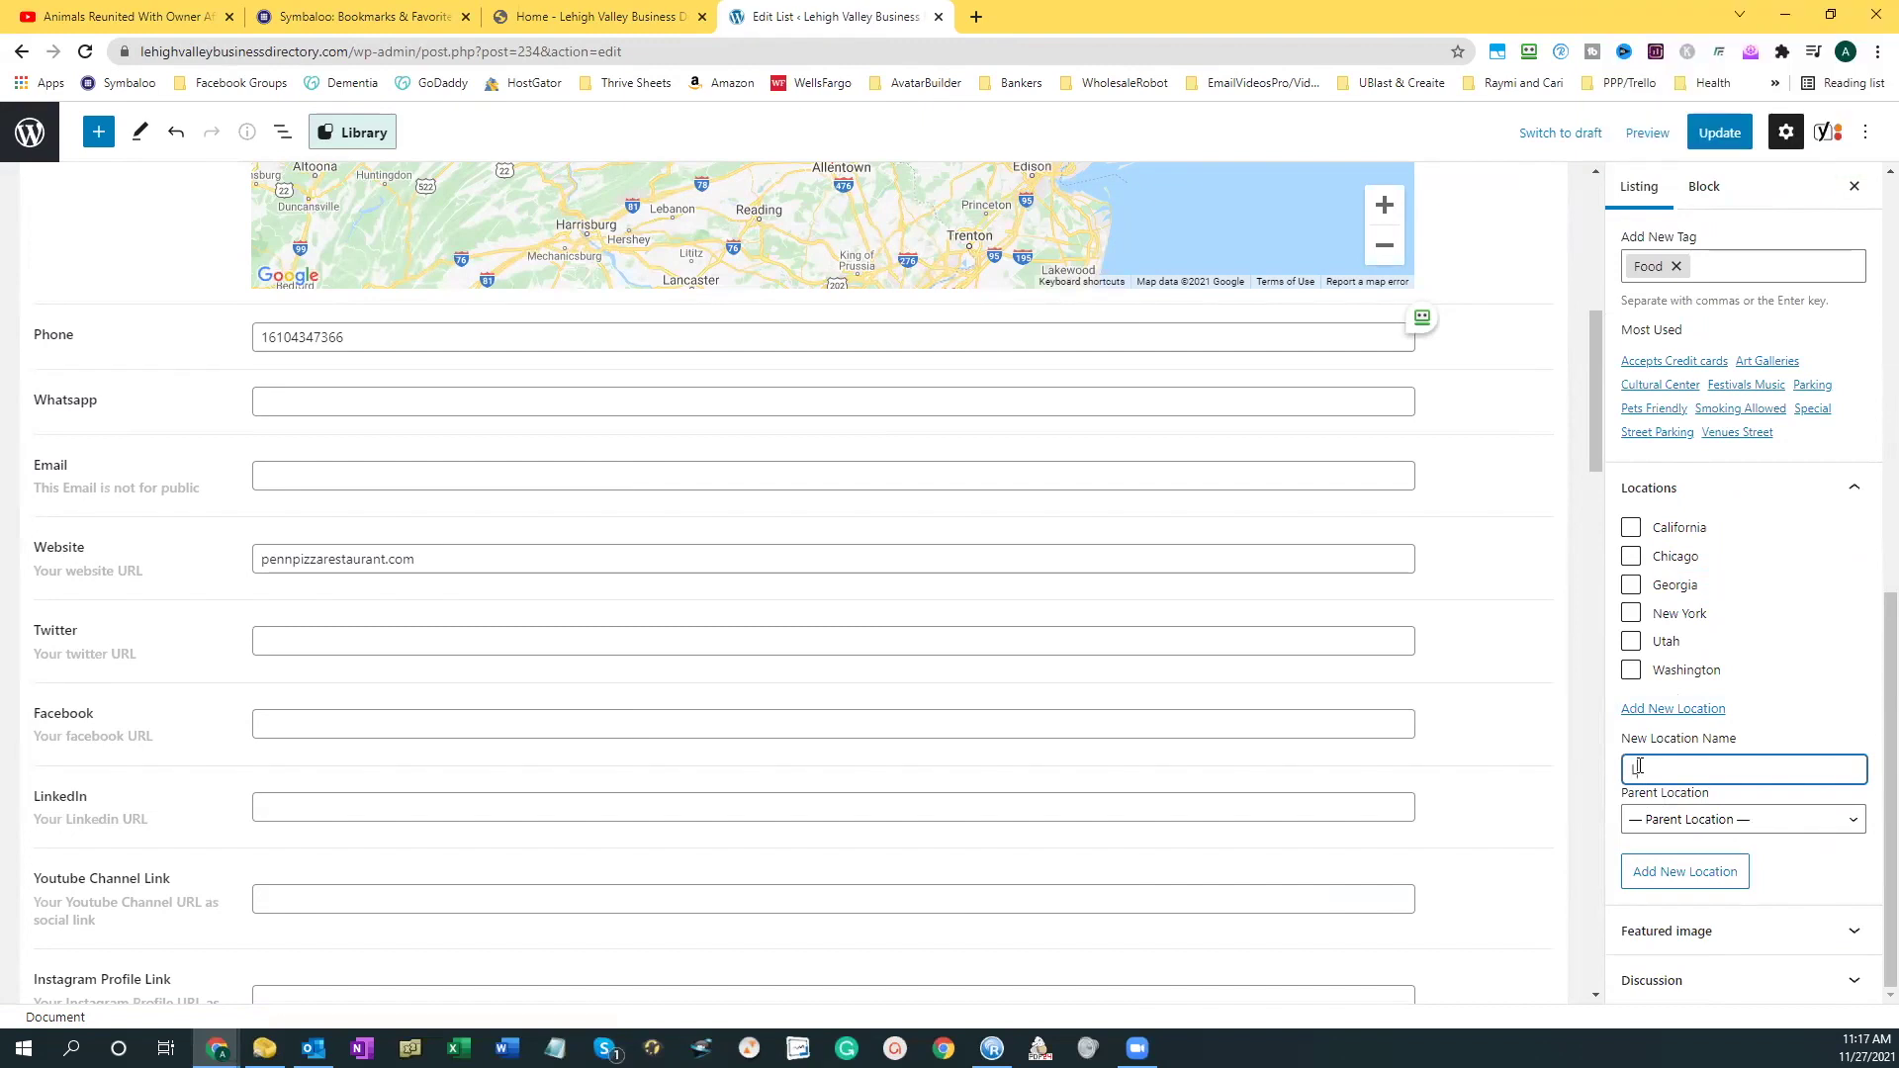
{"action": "type", "text": "ehigh Val"}
{"action": "type", "text": "ley"}
{"action": "key", "text": "Return"}
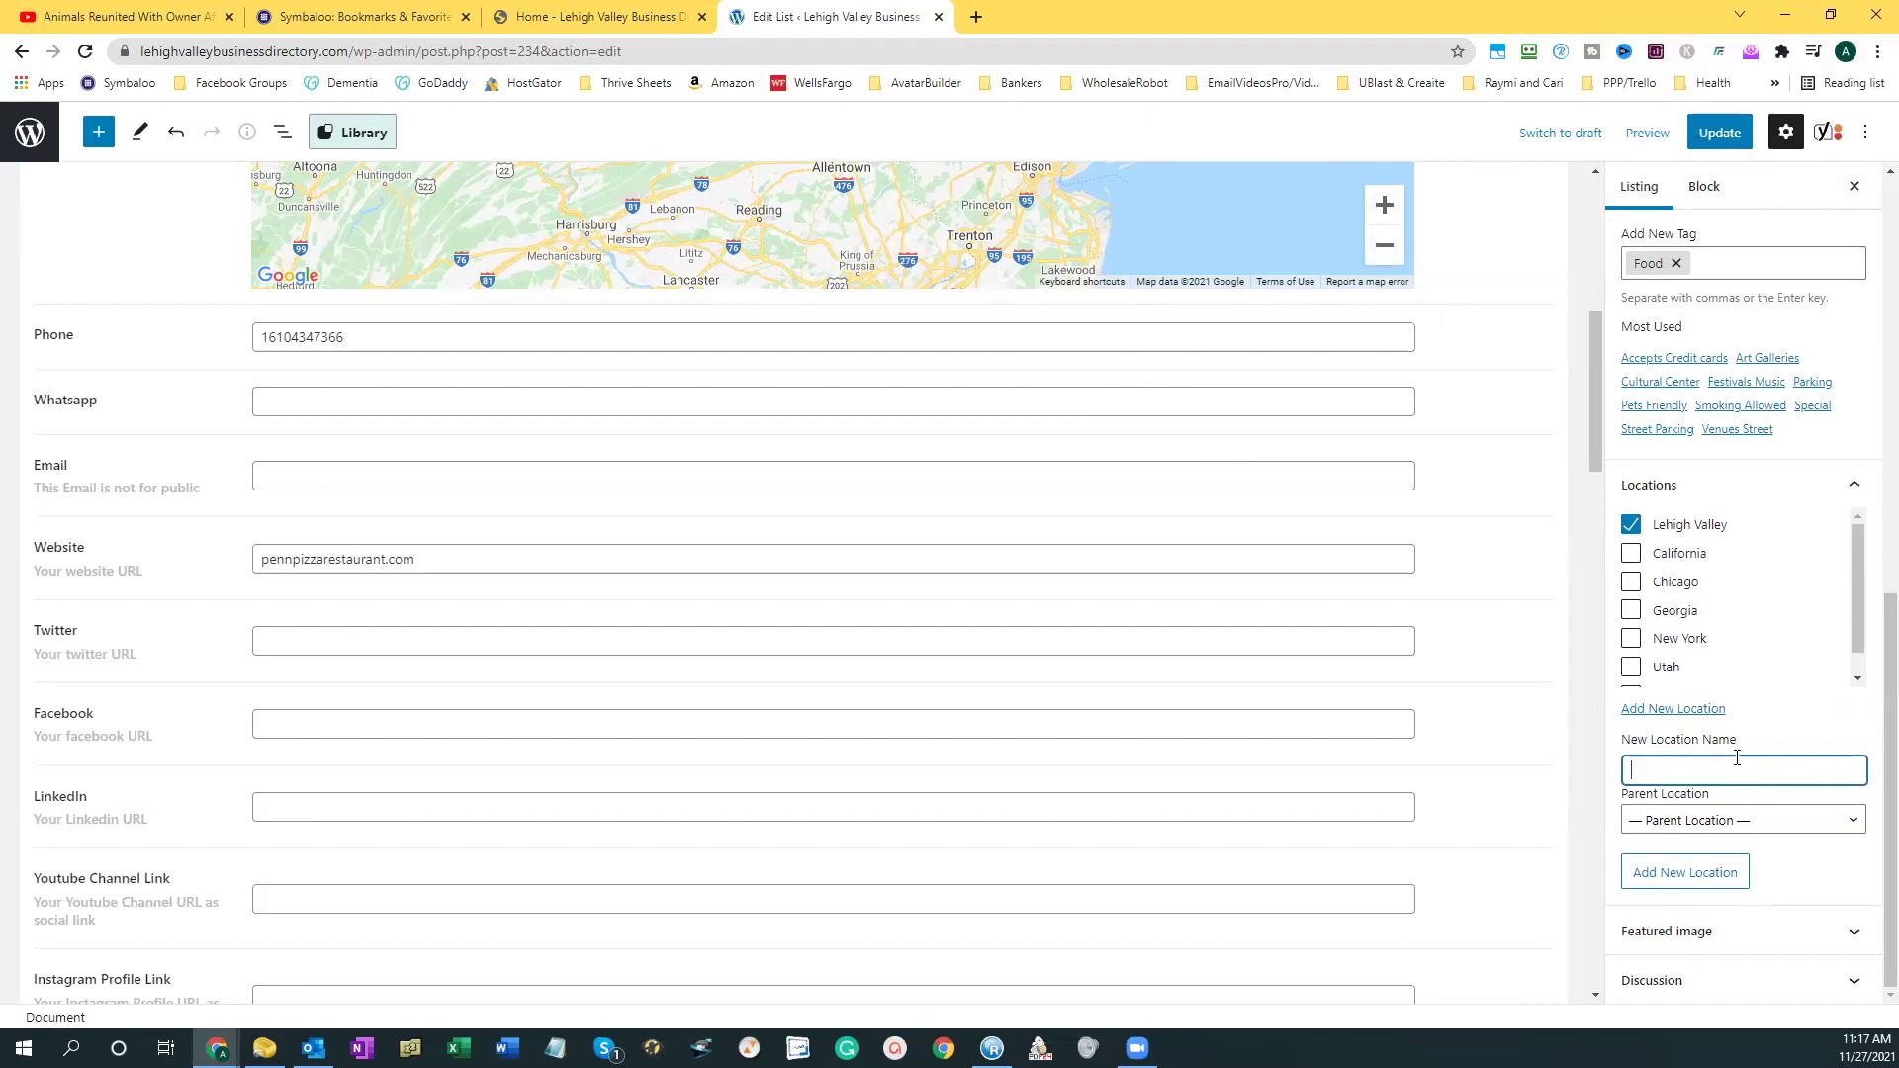
Replace the featured image with the pizza slice photo from the Media Library.
{"action": "left_click", "coordinate": [1853, 938]}
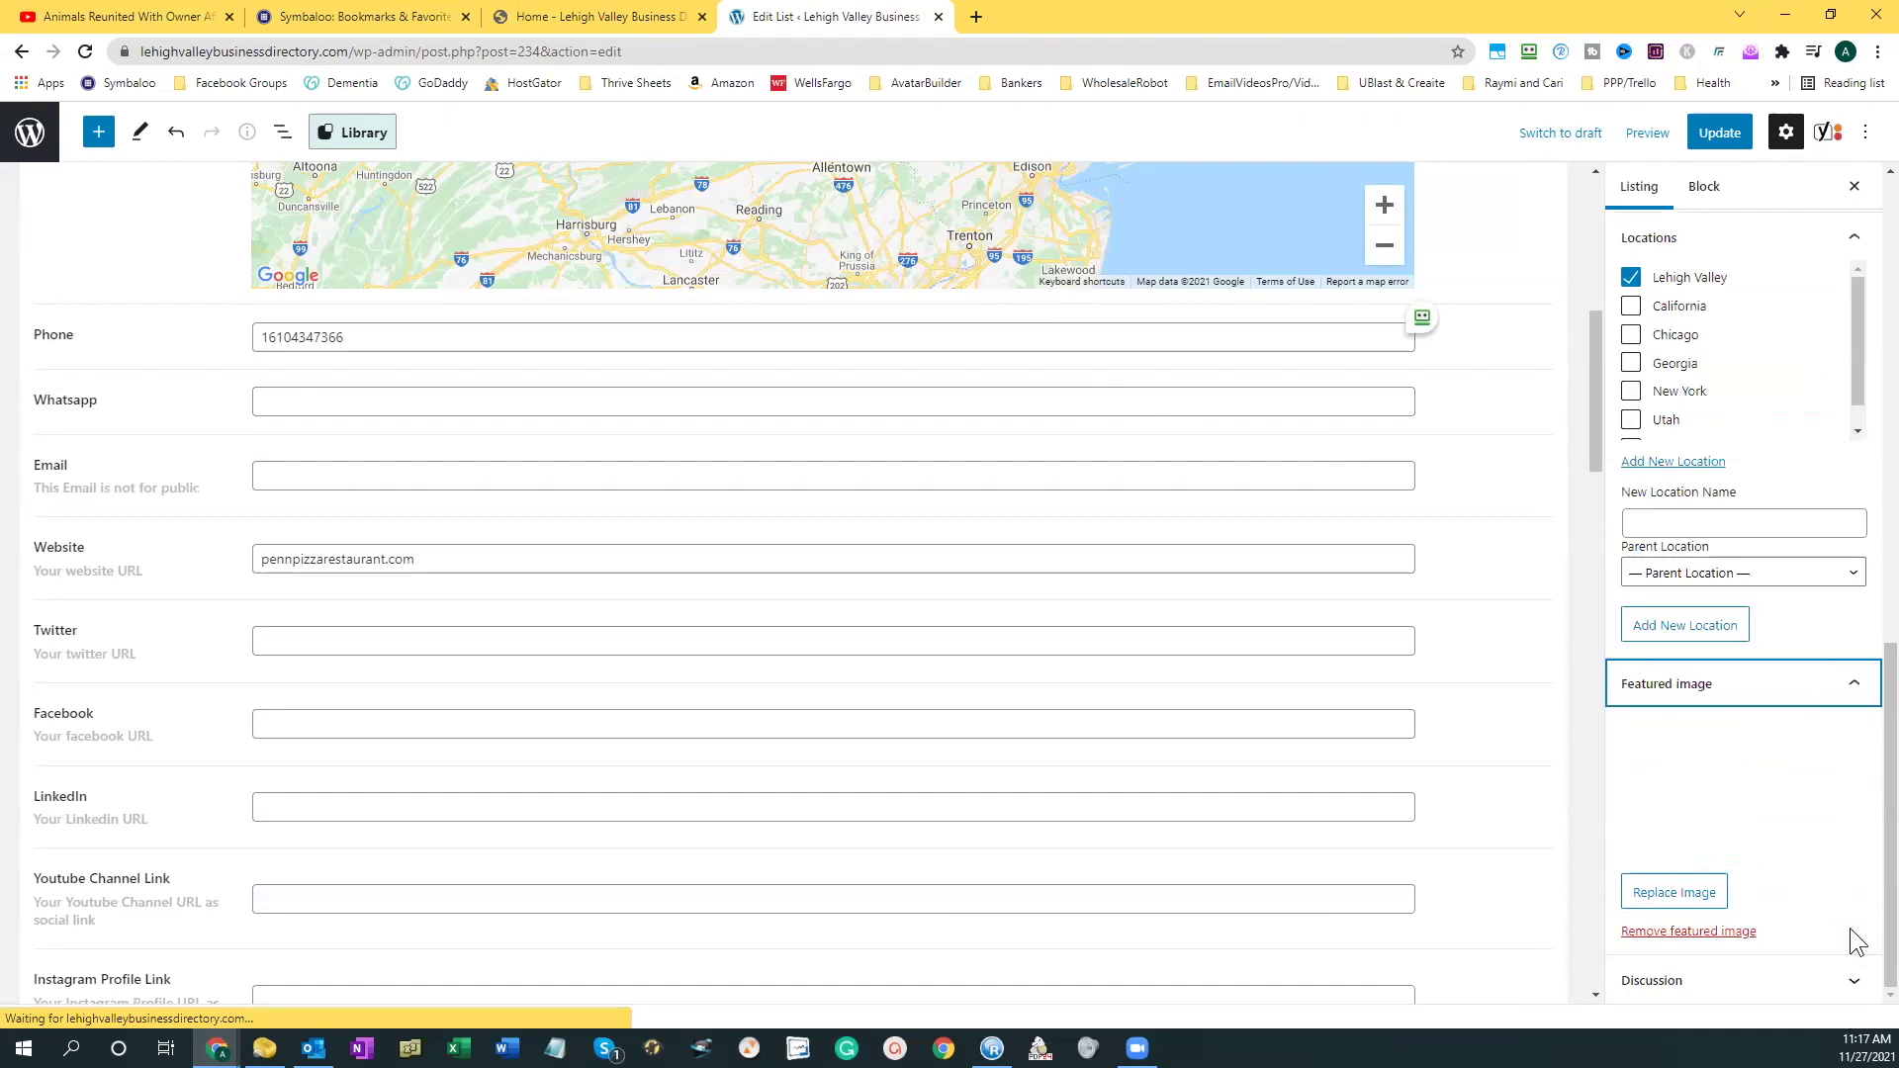
{"action": "left_click", "coordinate": [1735, 840]}
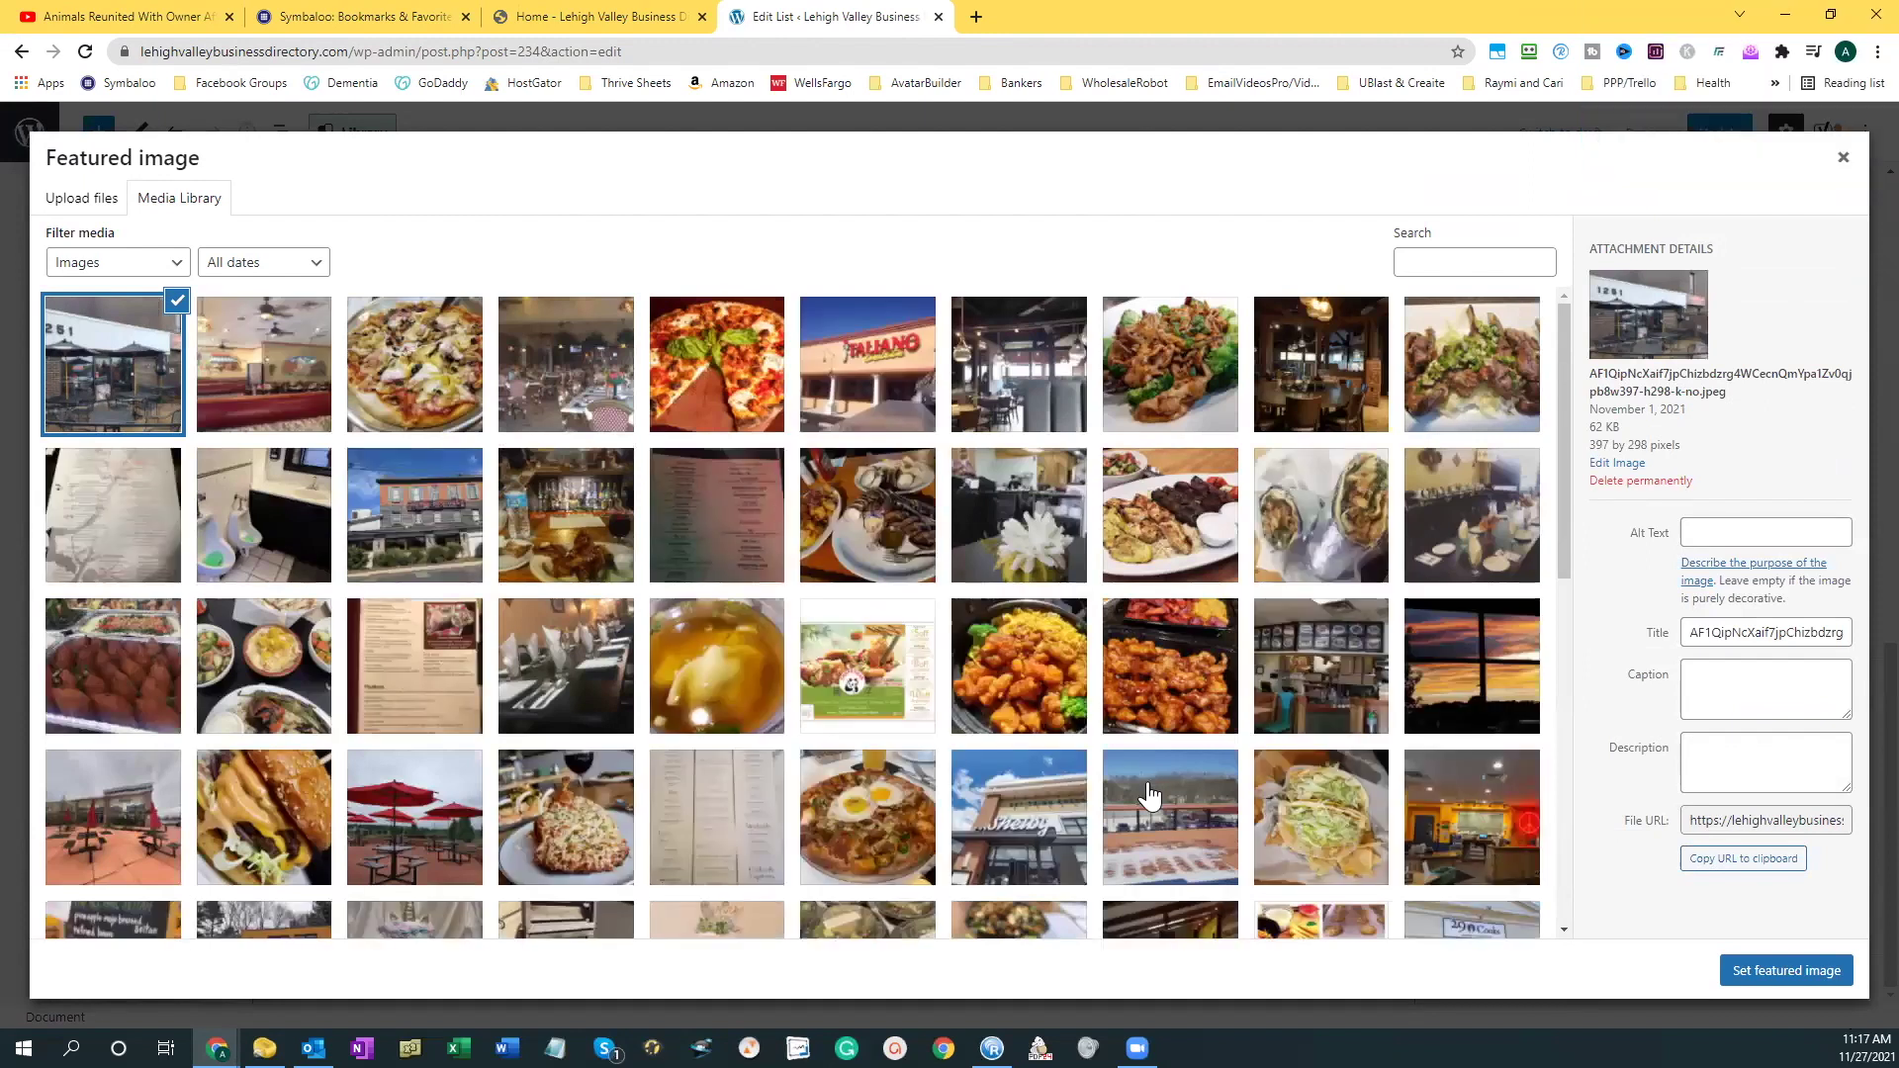
{"action": "left_click", "coordinate": [740, 377]}
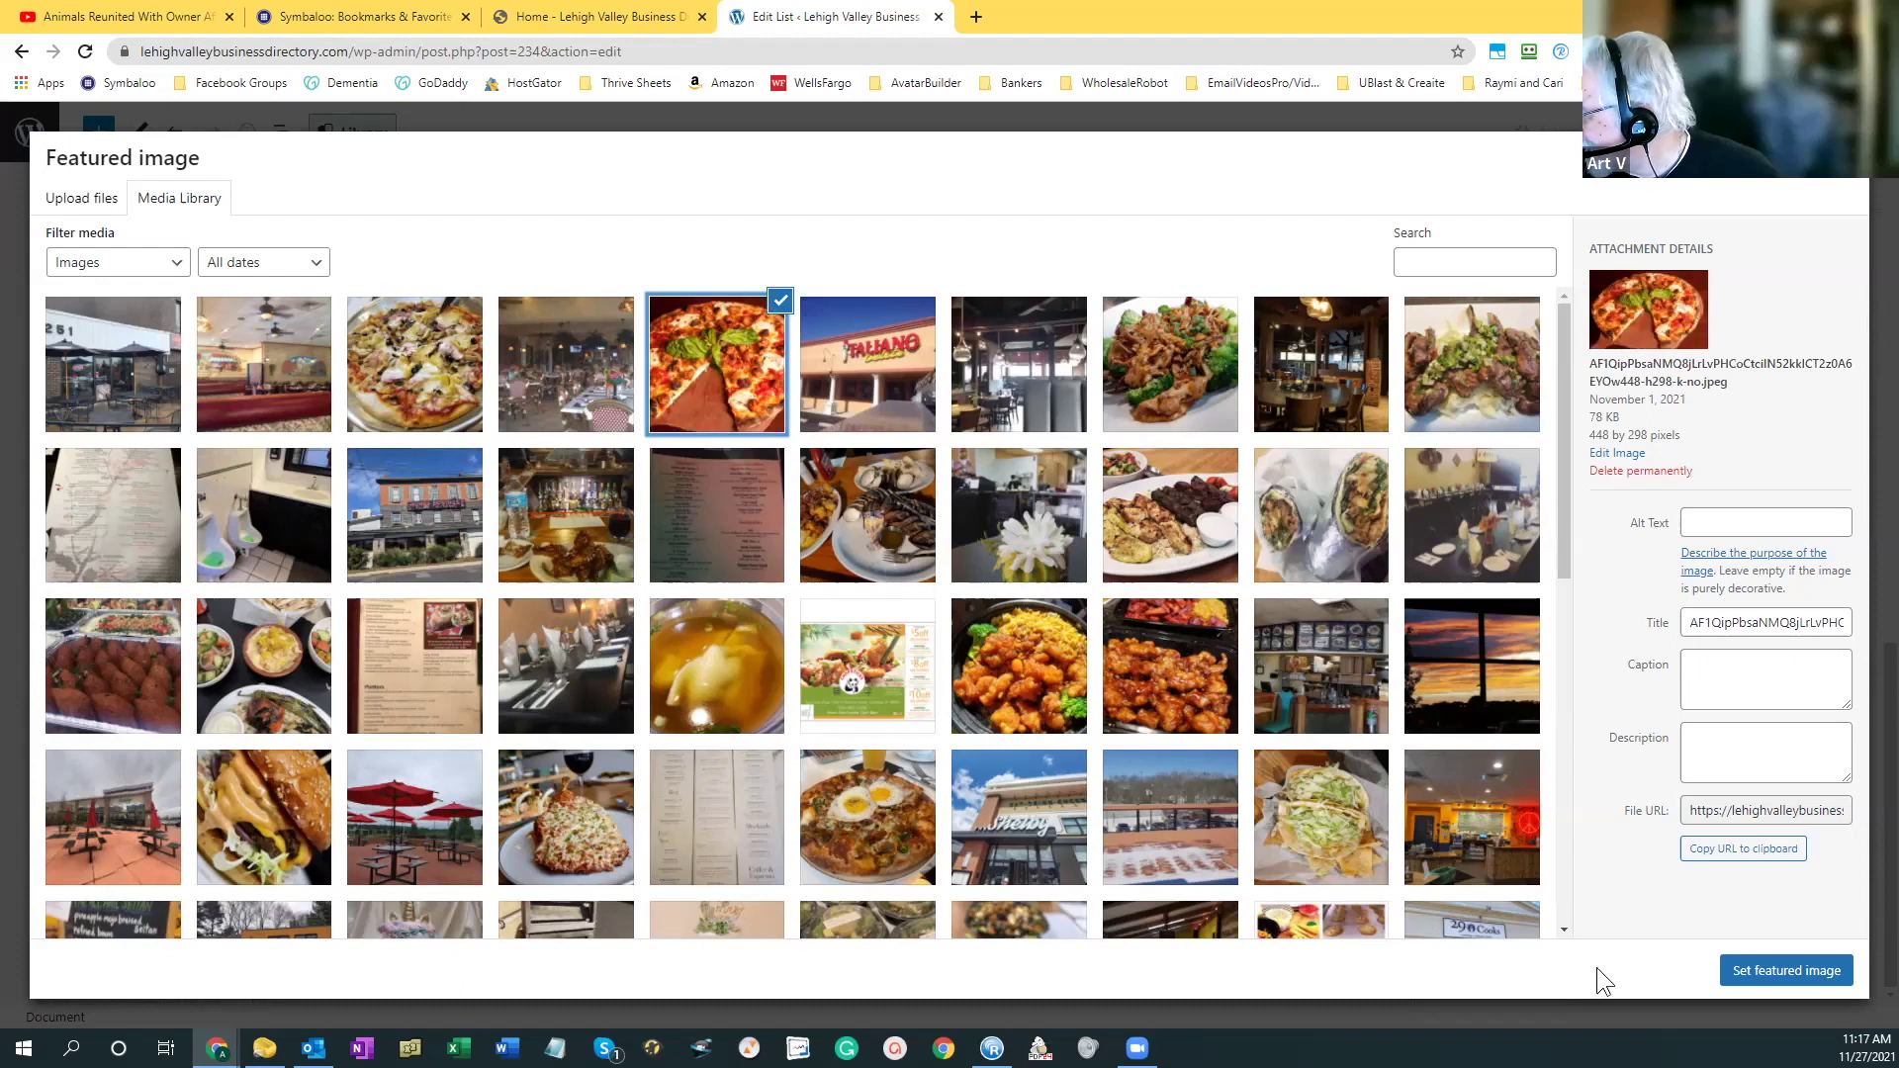
{"action": "left_click", "coordinate": [1813, 973]}
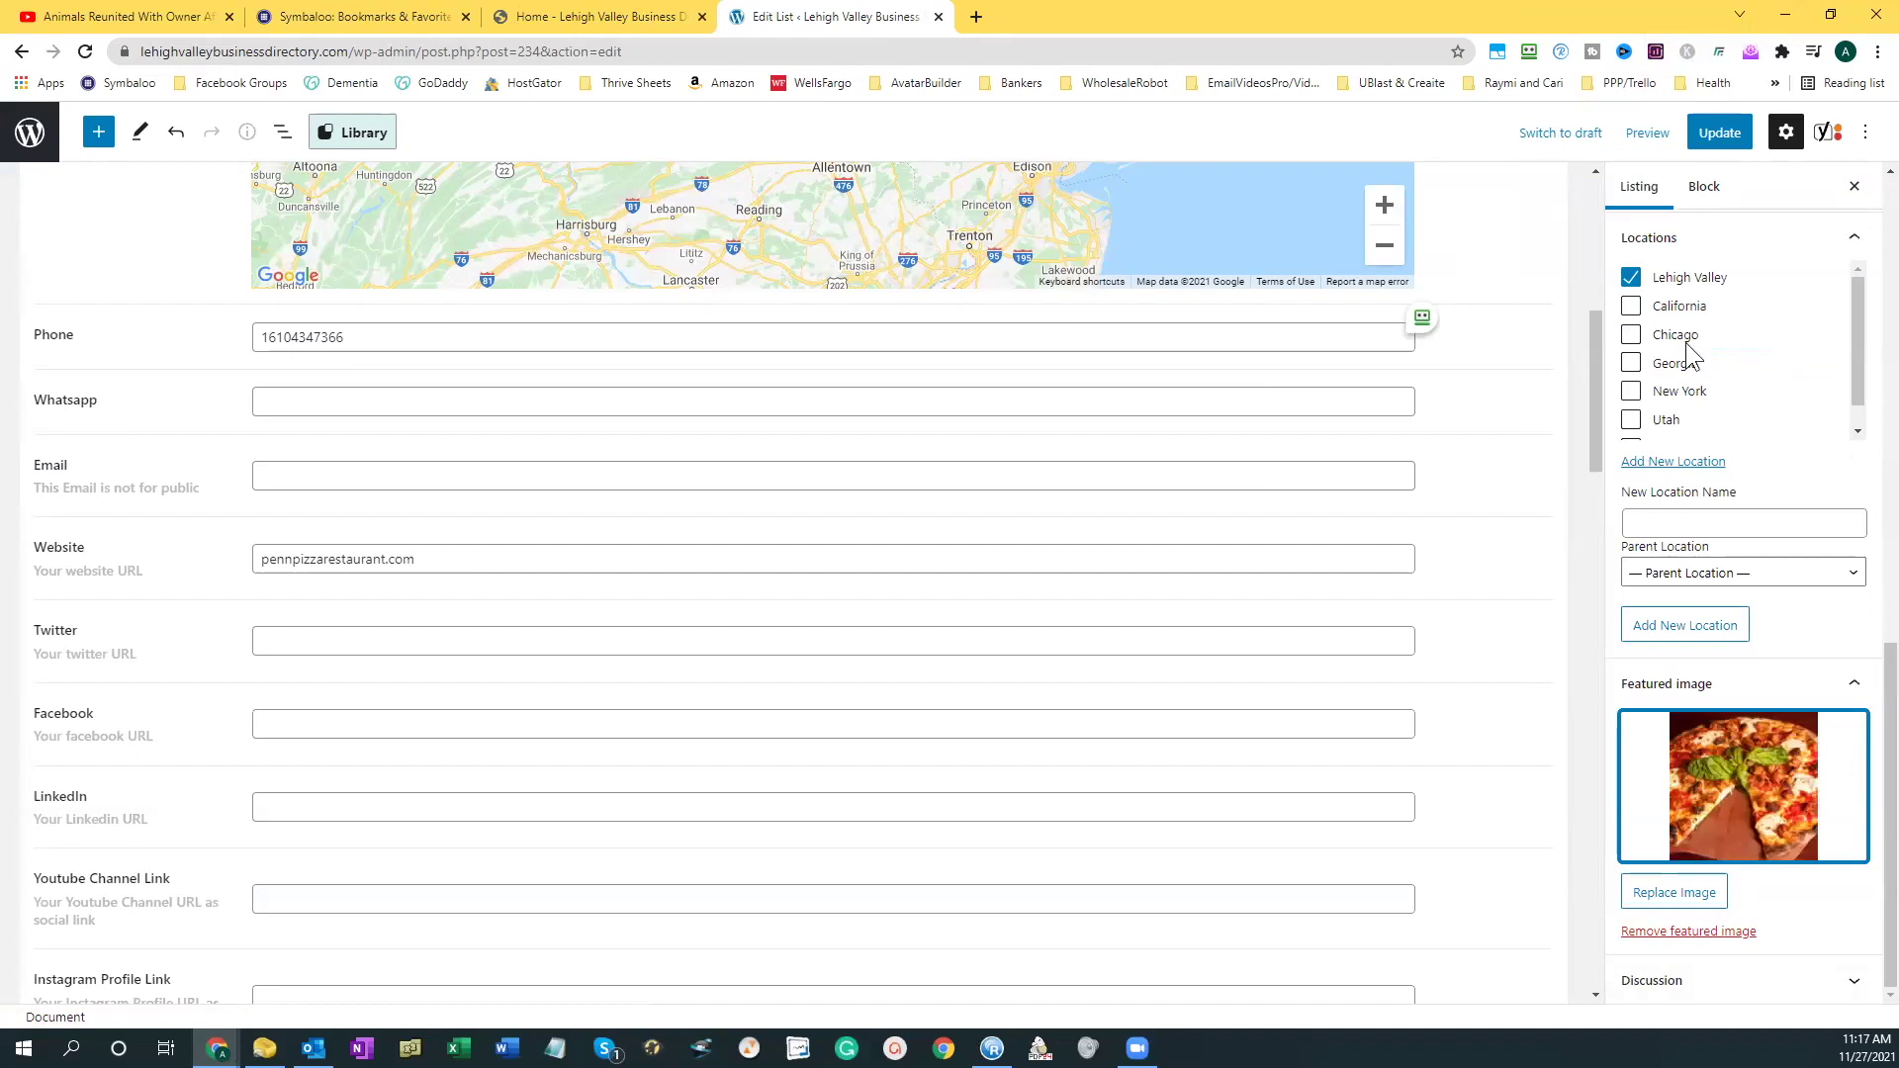
Update the listing and switch to the 'Home - Lehigh Valley Business' tab.
{"action": "left_click", "coordinate": [1726, 136]}
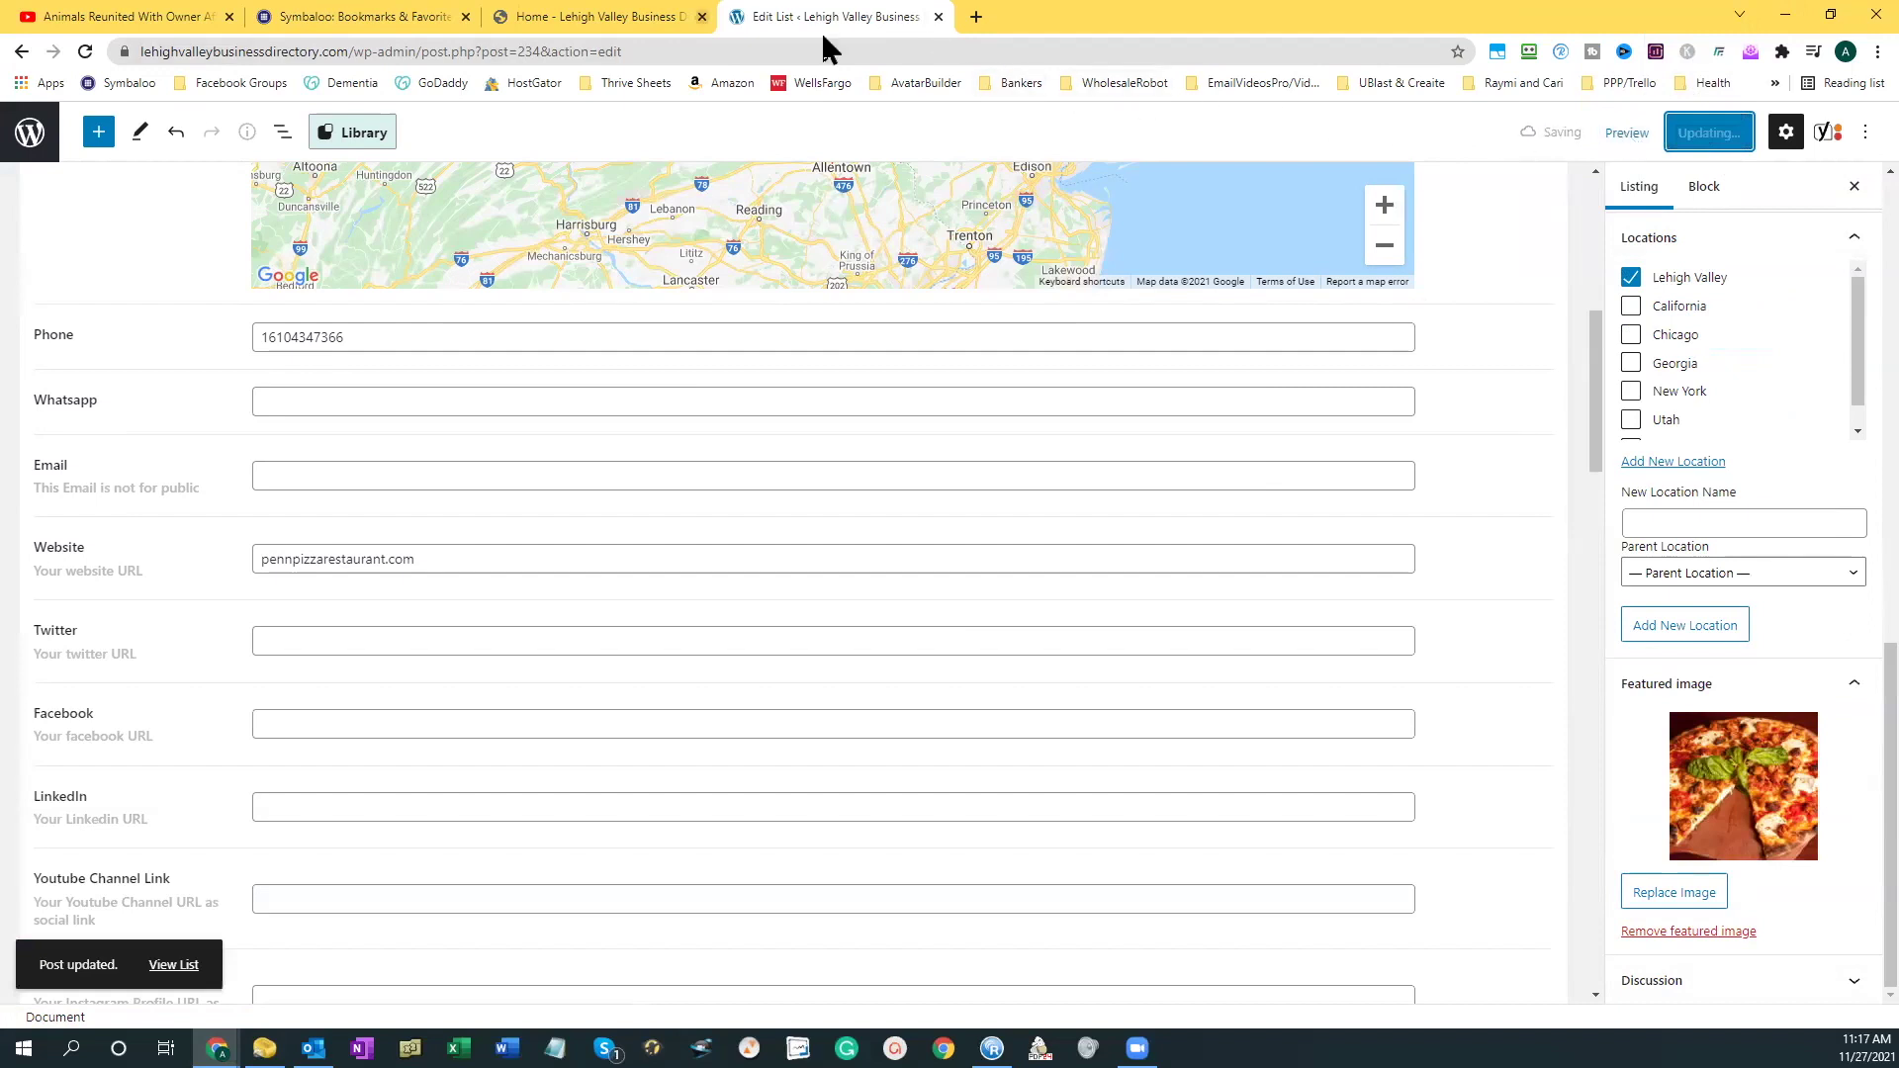
{"action": "left_click", "coordinate": [604, 17]}
{"action": "left_click", "coordinate": [238, 46]}
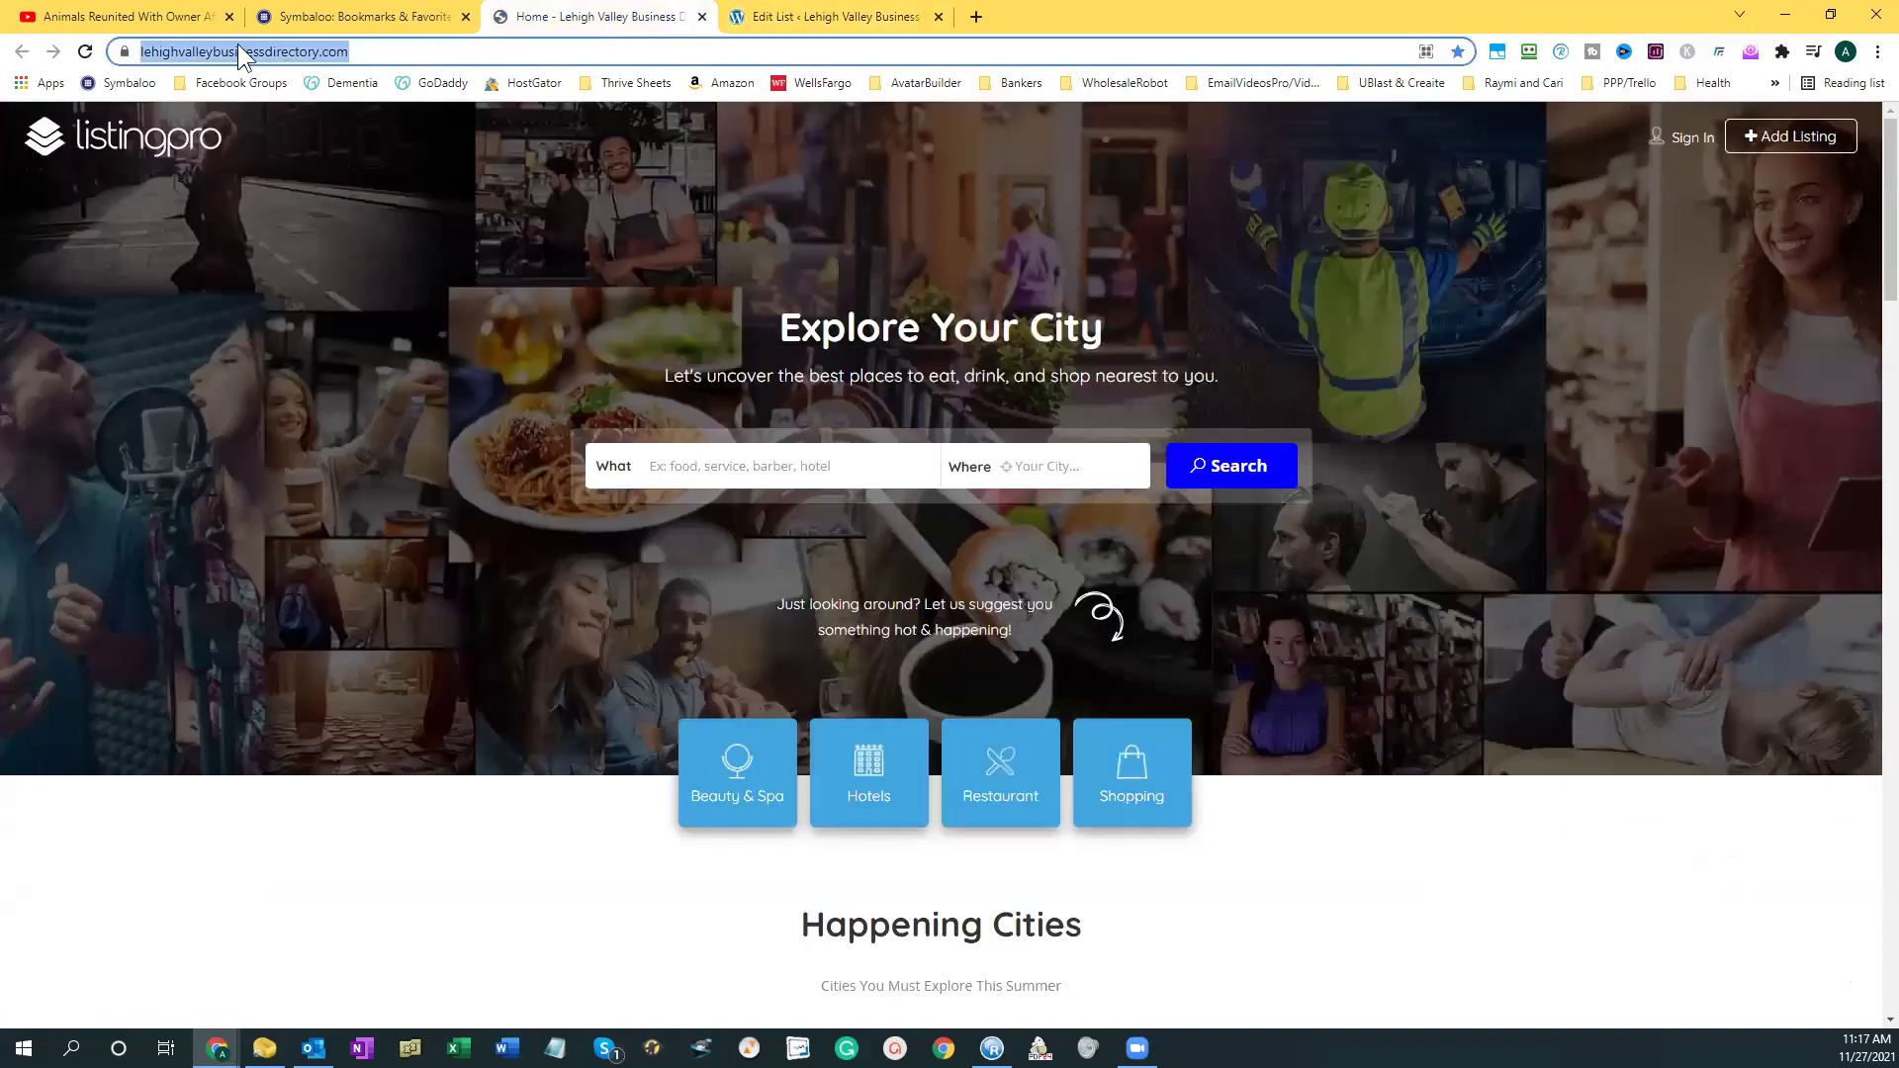
Reload the homepage to check which listings the Exclusive section shows.
{"action": "left_click", "coordinate": [84, 52]}
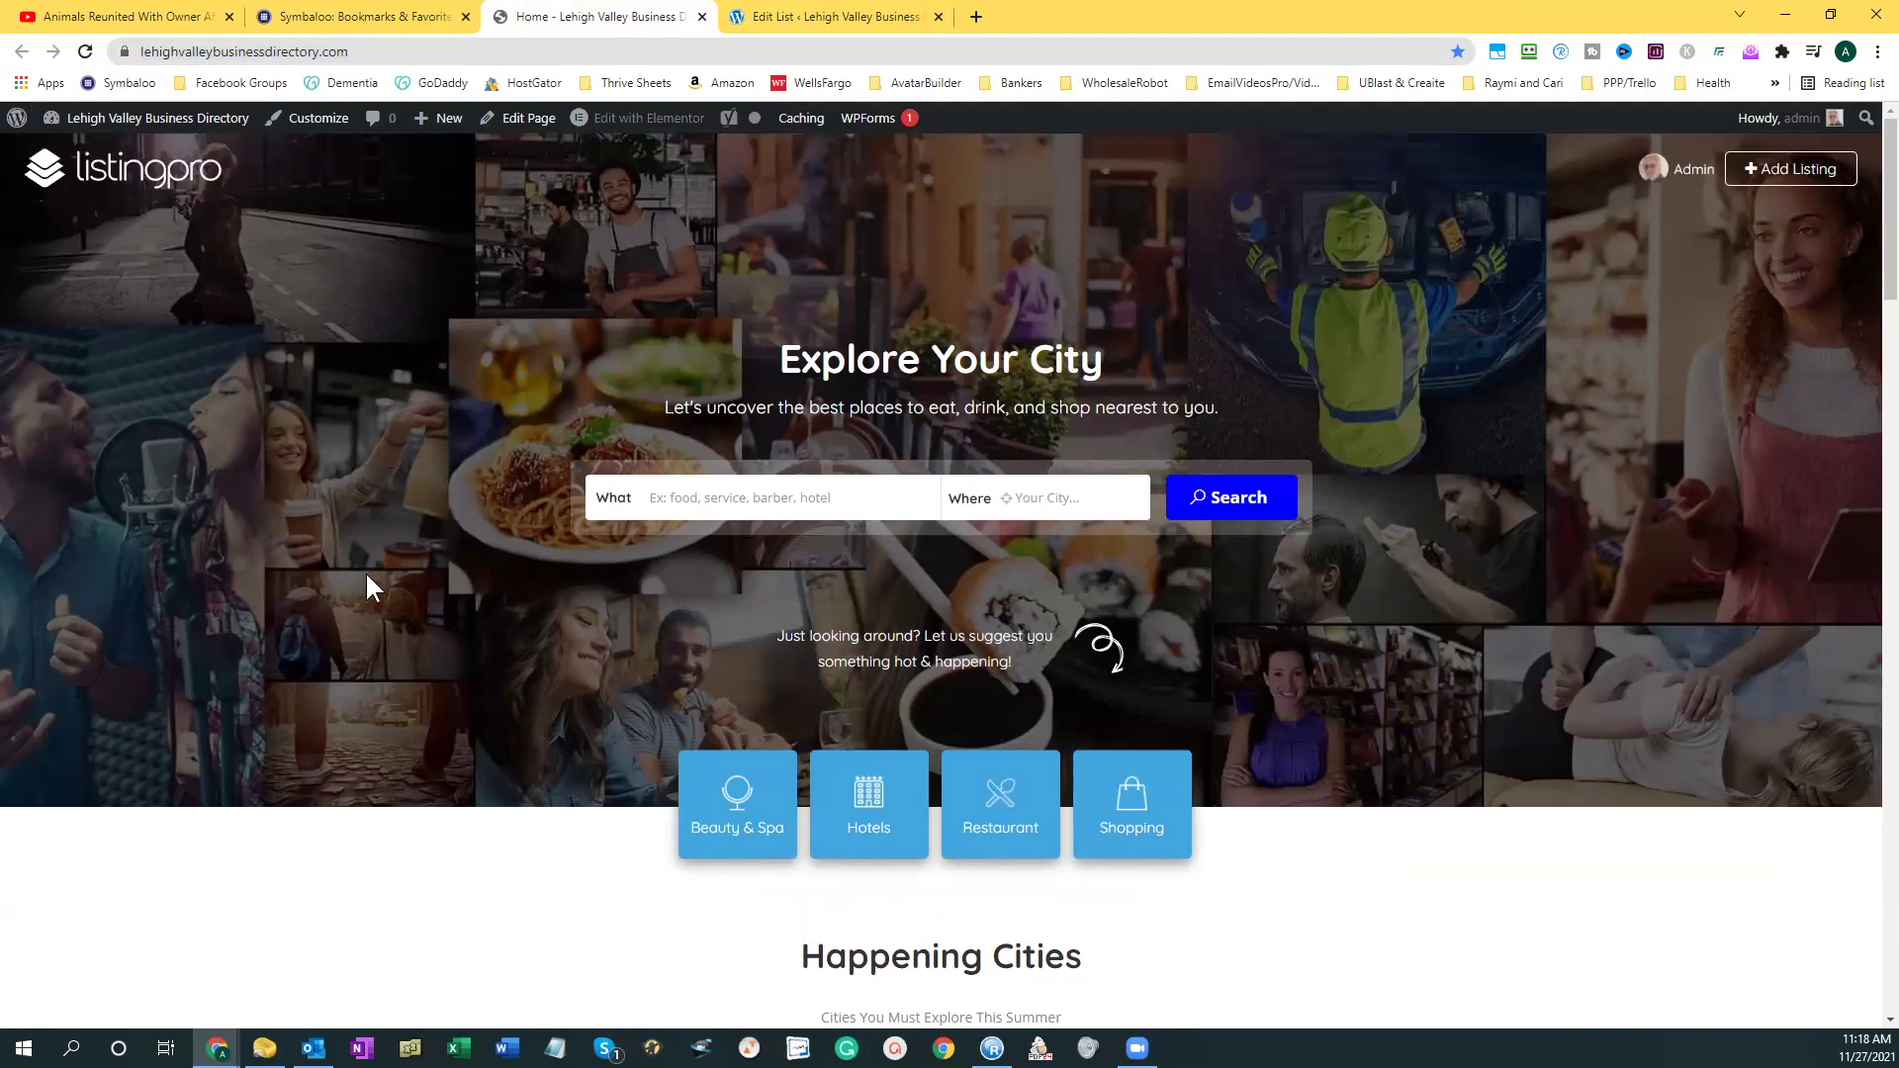
{"action": "scroll", "coordinate": [366, 572], "scroll_direction": "down", "scroll_amount": 5}
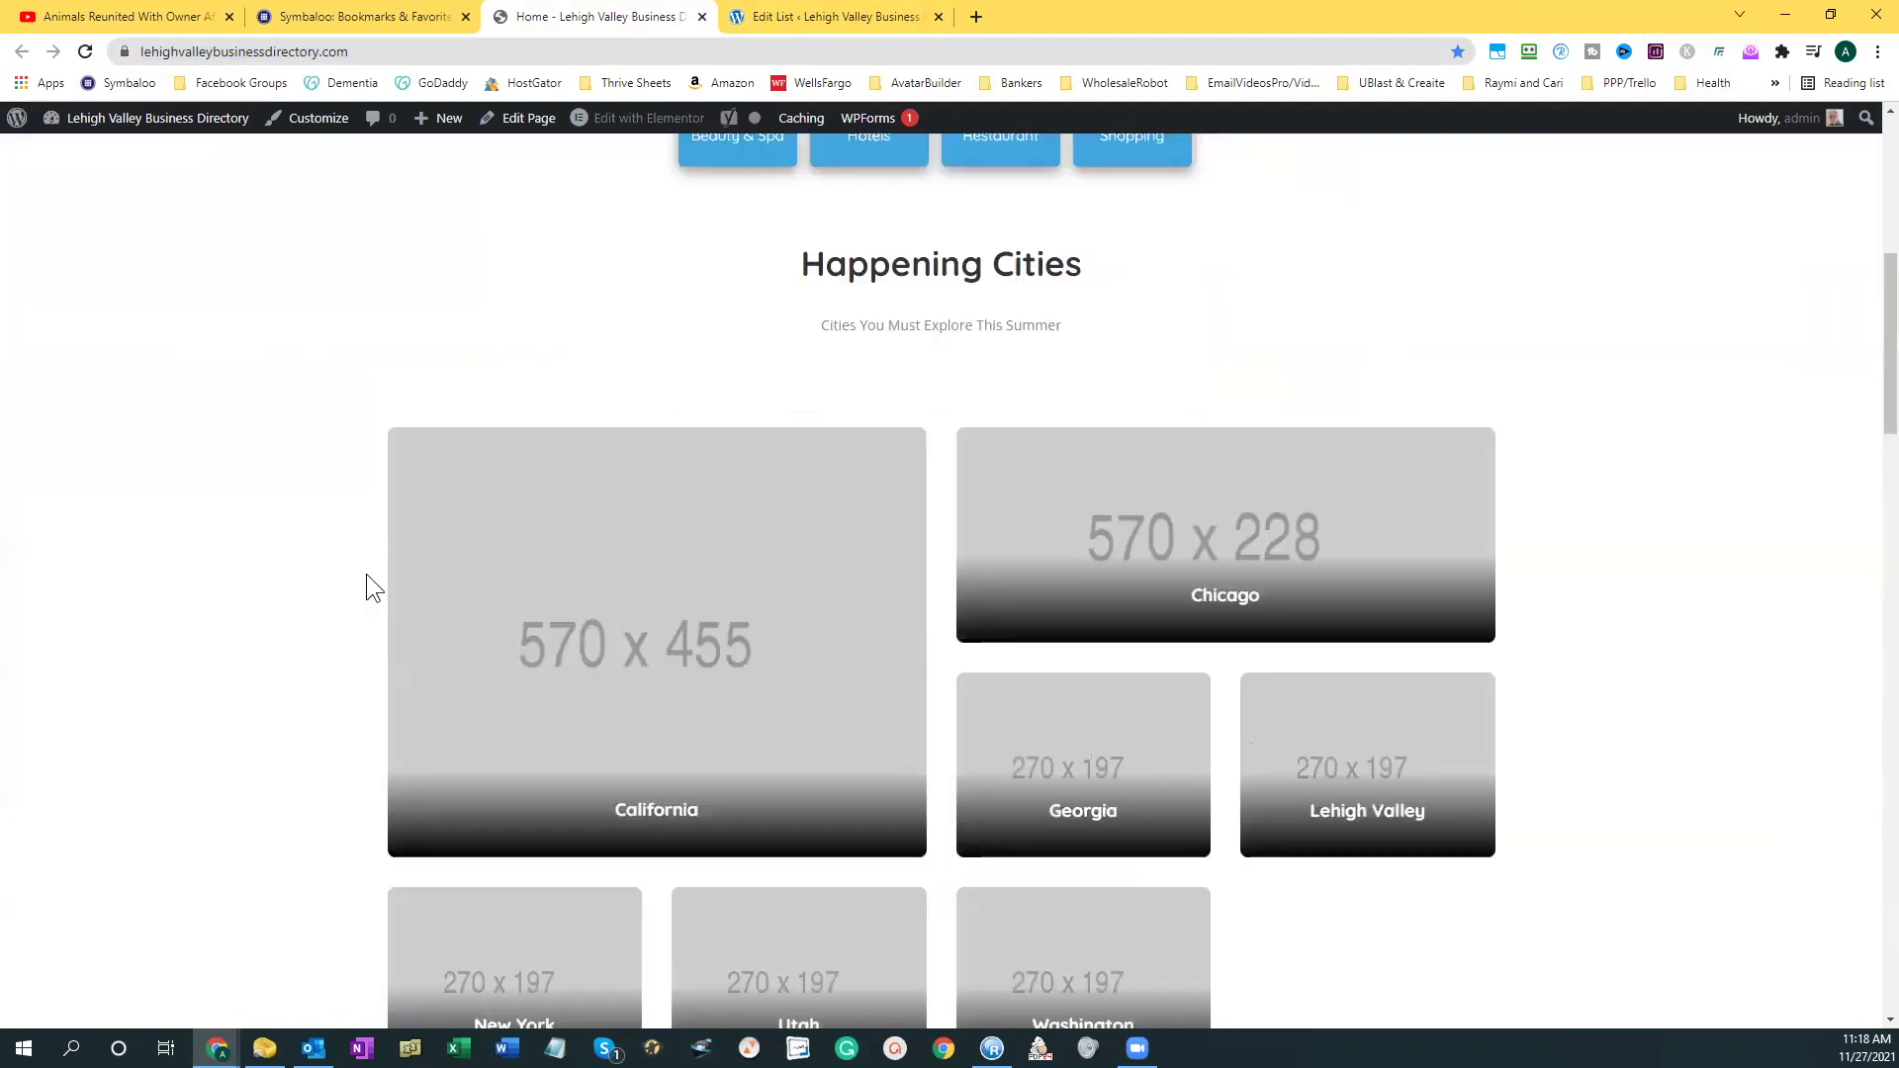
{"action": "scroll", "coordinate": [367, 575], "scroll_direction": "down", "scroll_amount": 2}
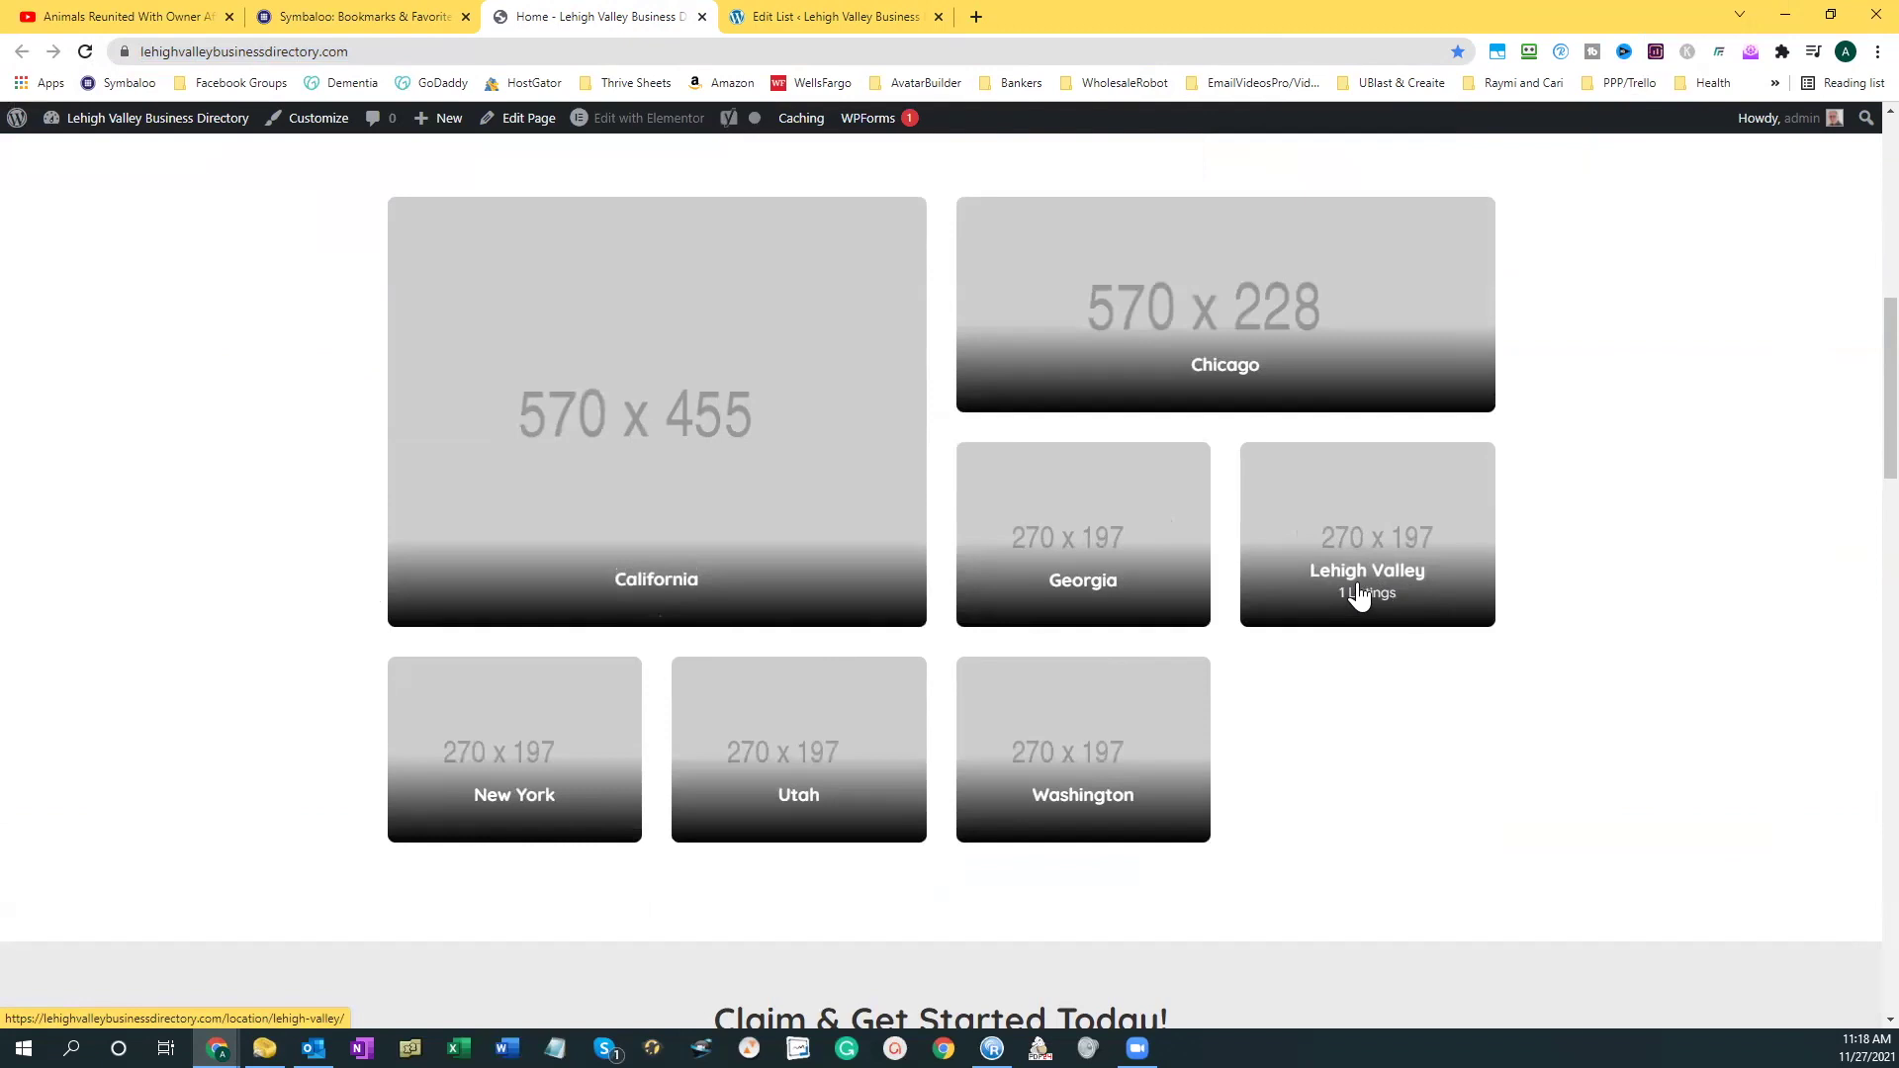
{"action": "scroll", "coordinate": [1332, 662], "scroll_direction": "down", "scroll_amount": 2}
{"action": "scroll", "coordinate": [1330, 662], "scroll_direction": "down", "scroll_amount": 2}
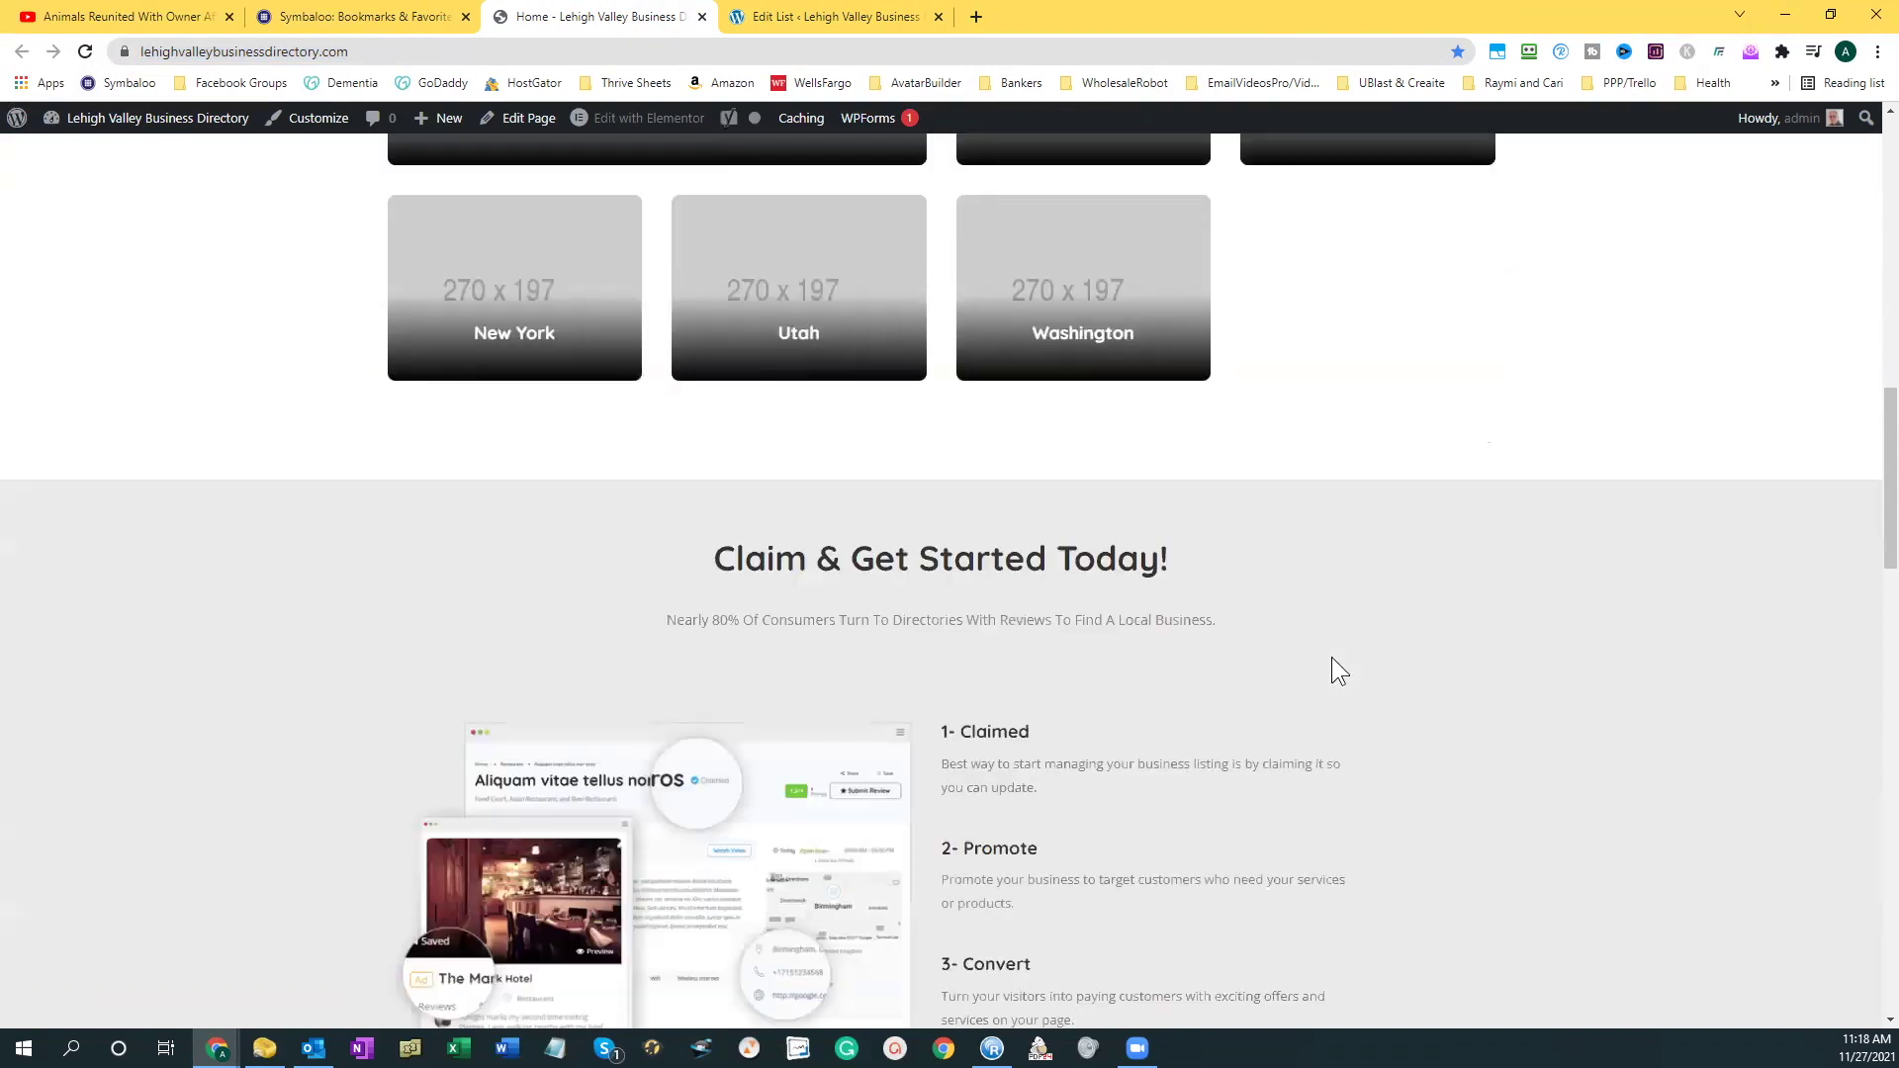
{"action": "scroll", "coordinate": [1331, 661], "scroll_direction": "down", "scroll_amount": 1}
{"action": "scroll", "coordinate": [1331, 669], "scroll_direction": "down", "scroll_amount": 2}
{"action": "scroll", "coordinate": [1332, 670], "scroll_direction": "down", "scroll_amount": 3}
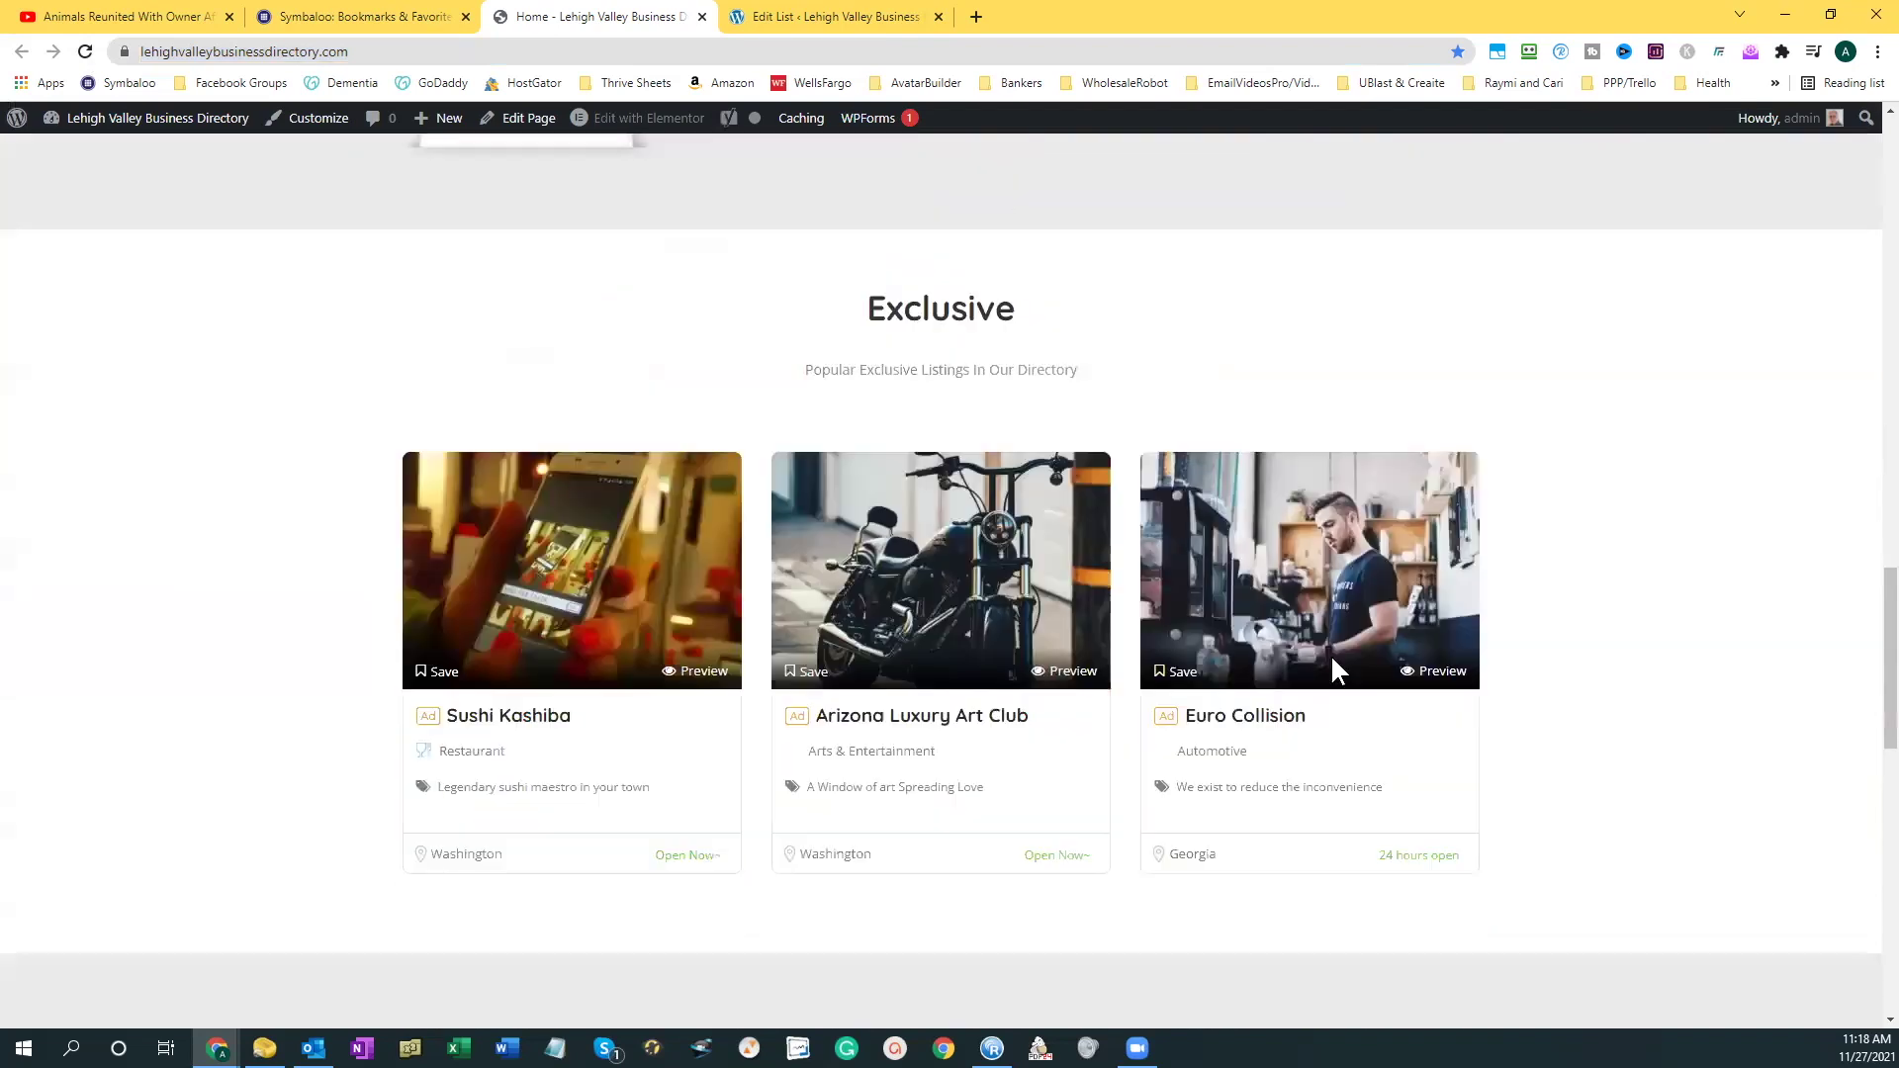
{"action": "scroll", "coordinate": [1330, 670], "scroll_direction": "down", "scroll_amount": 2}
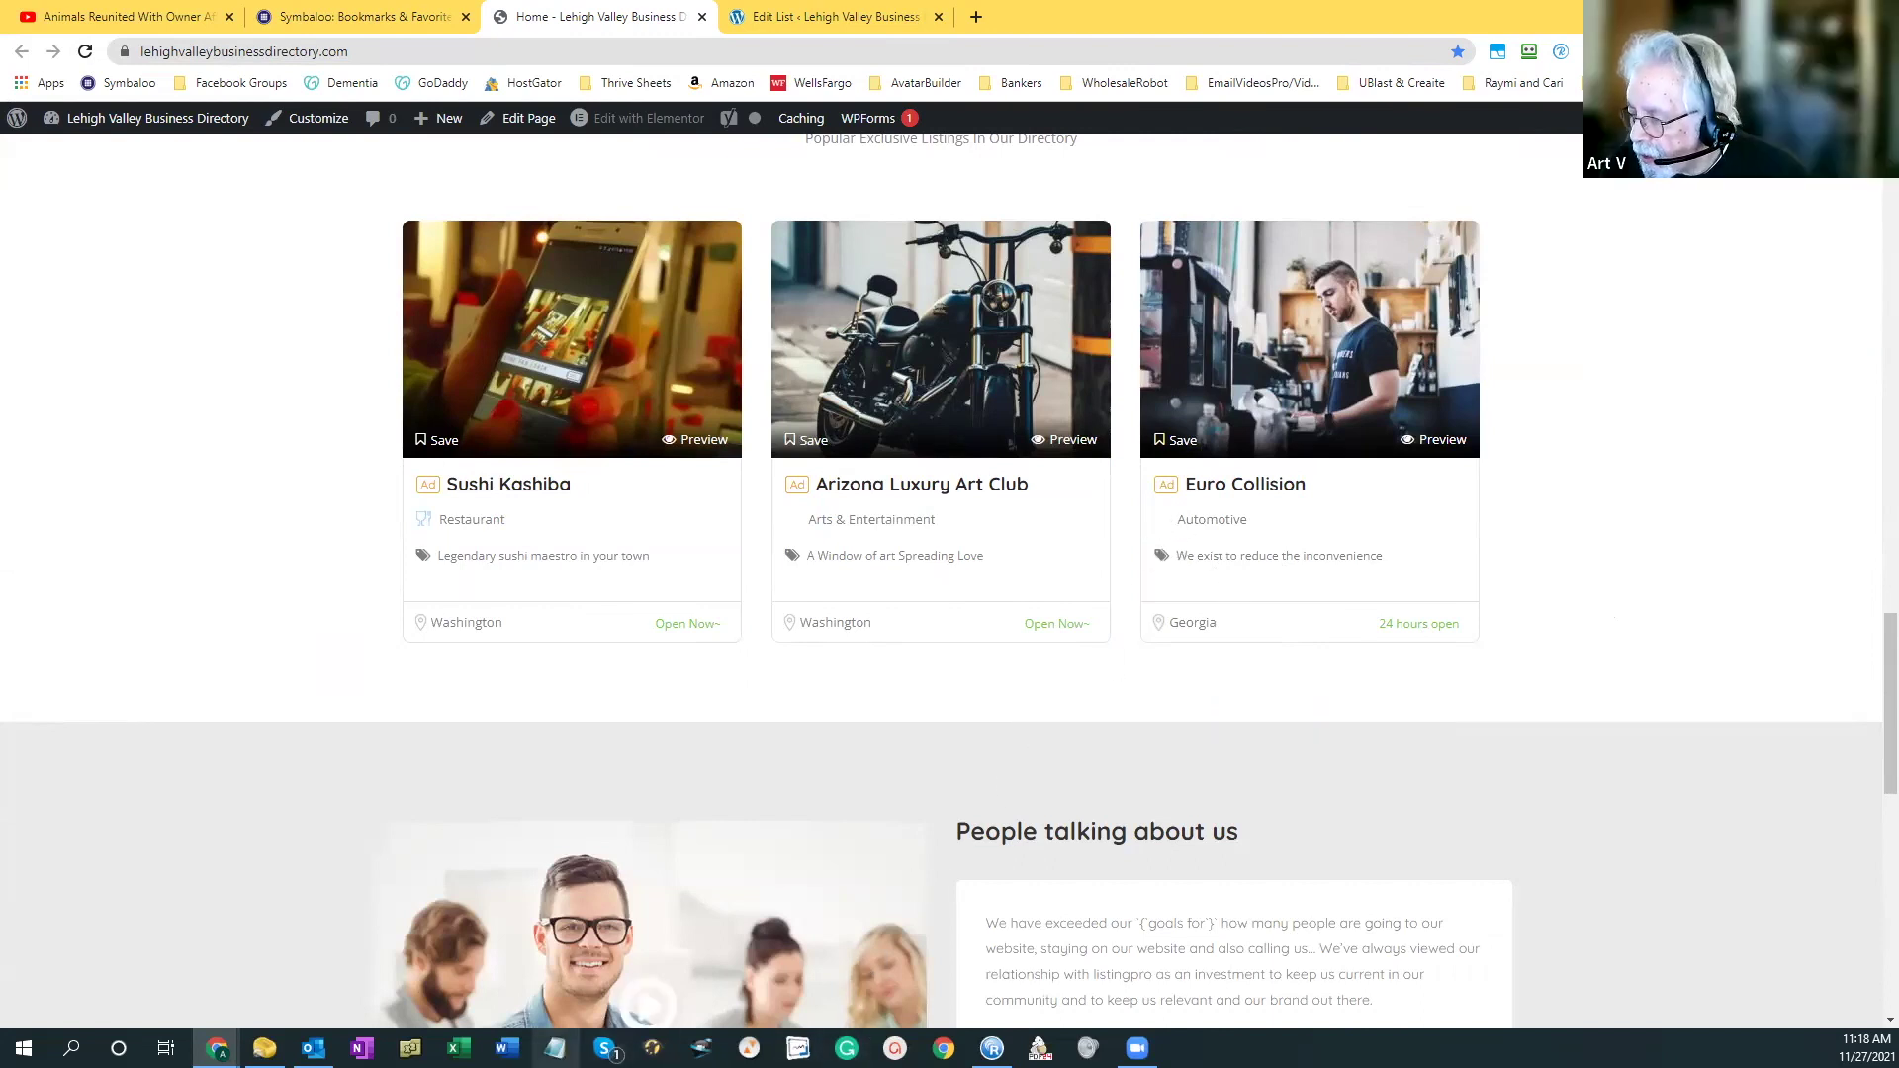
{"action": "left_click", "coordinate": [554, 1048]}
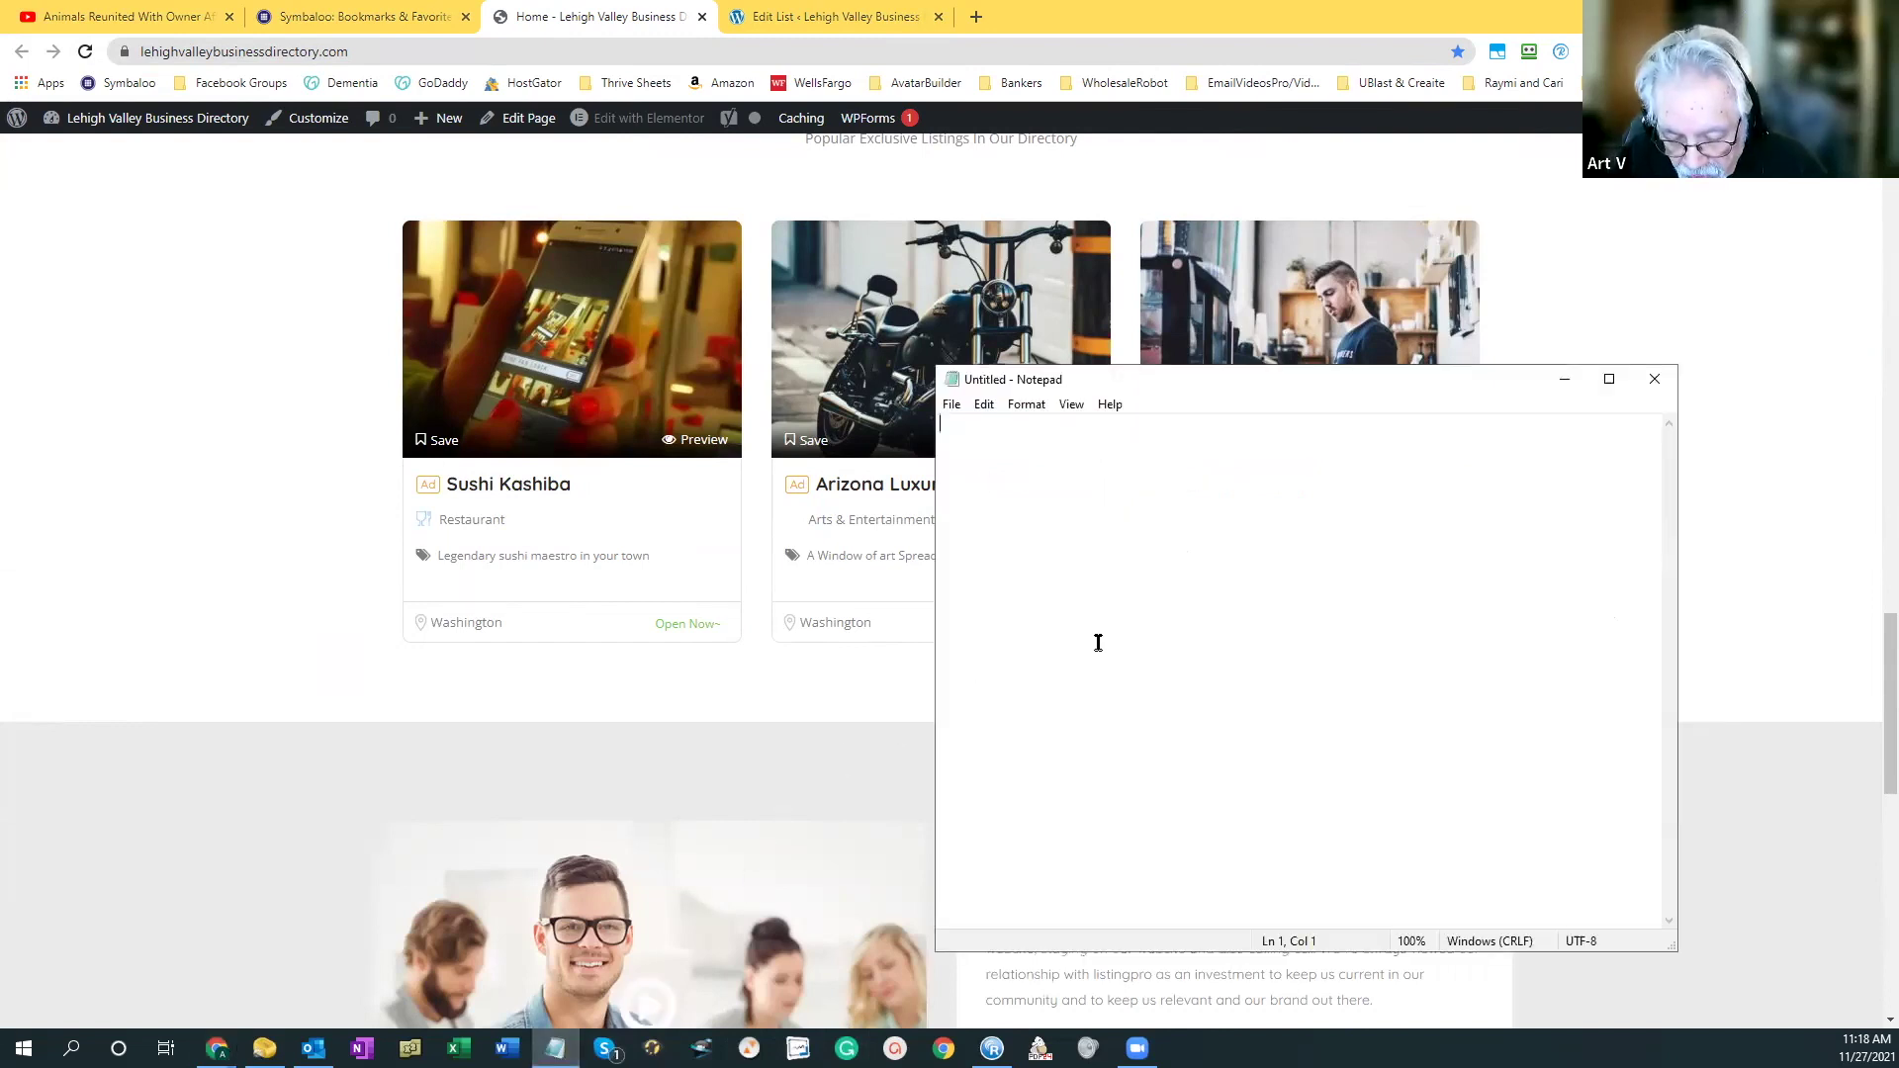
{"action": "type", "text": "3 3 sss"}
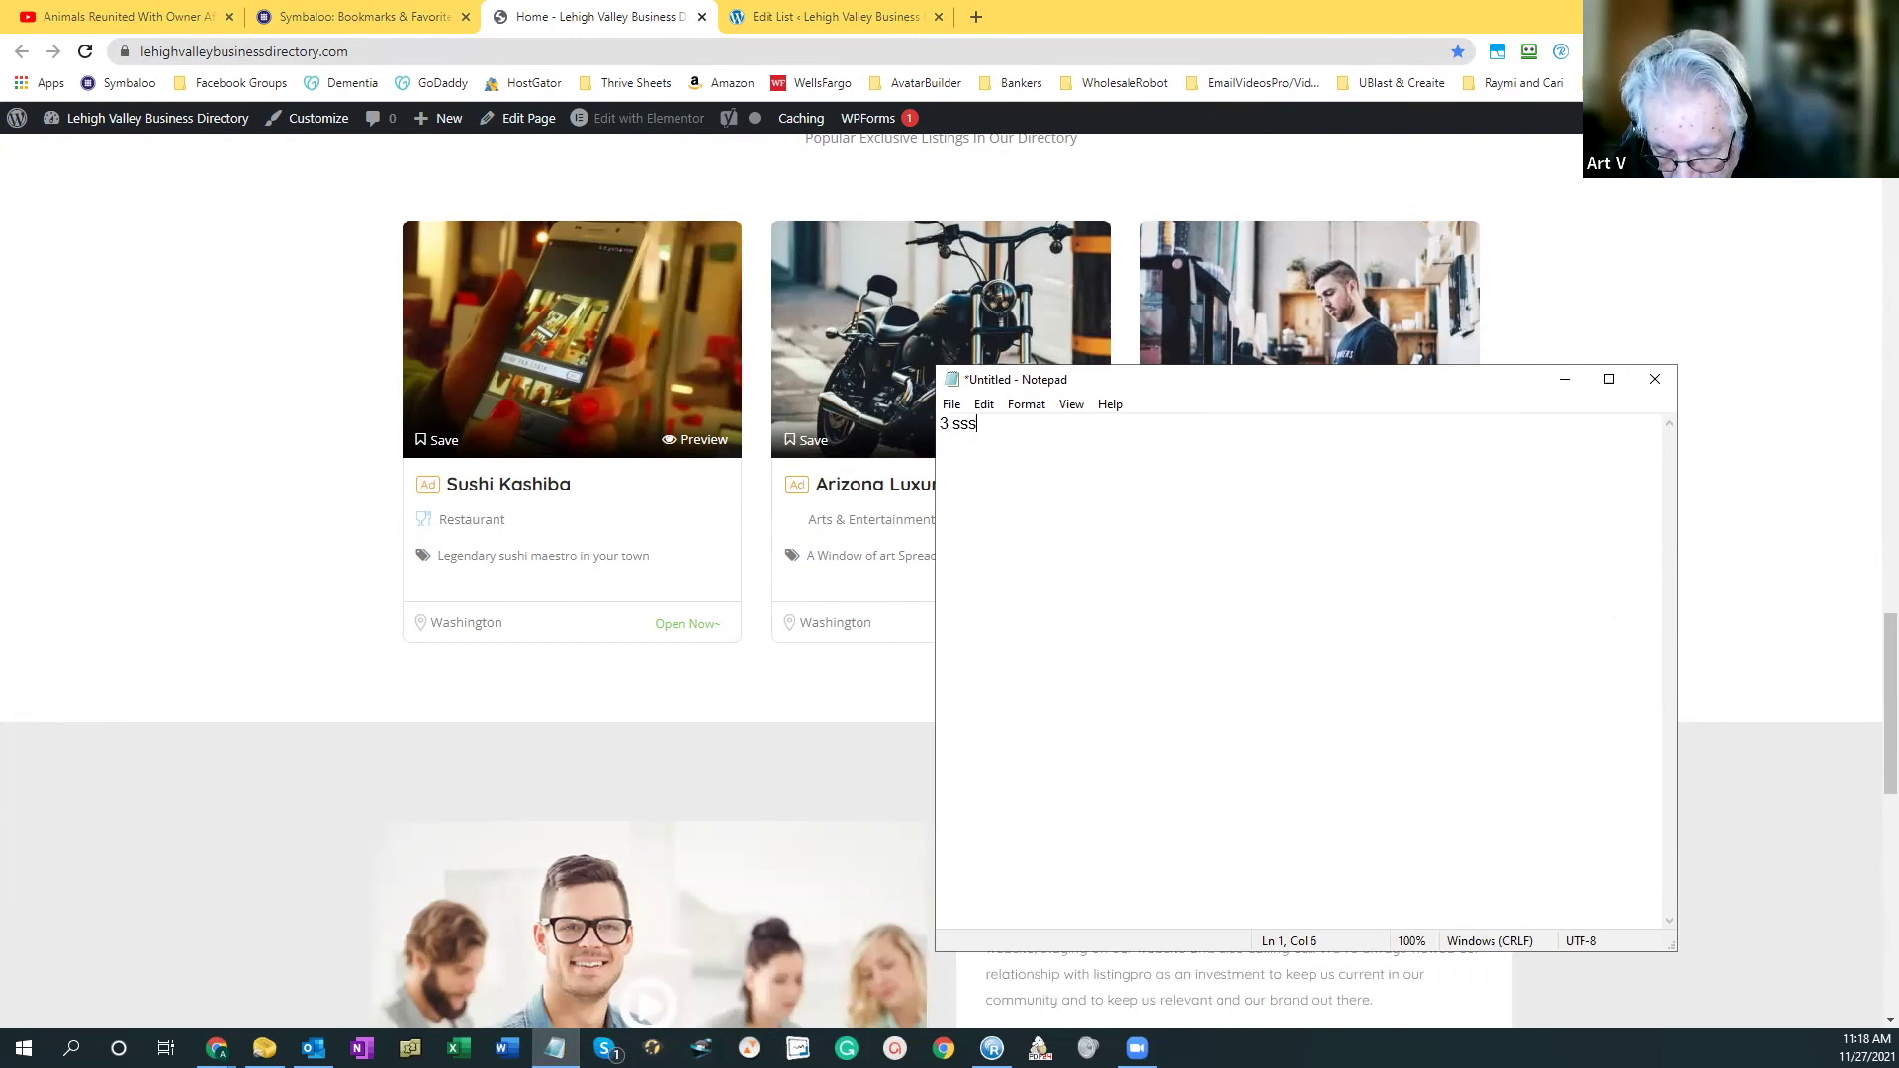
{"action": "type", "text": "hows as d"}
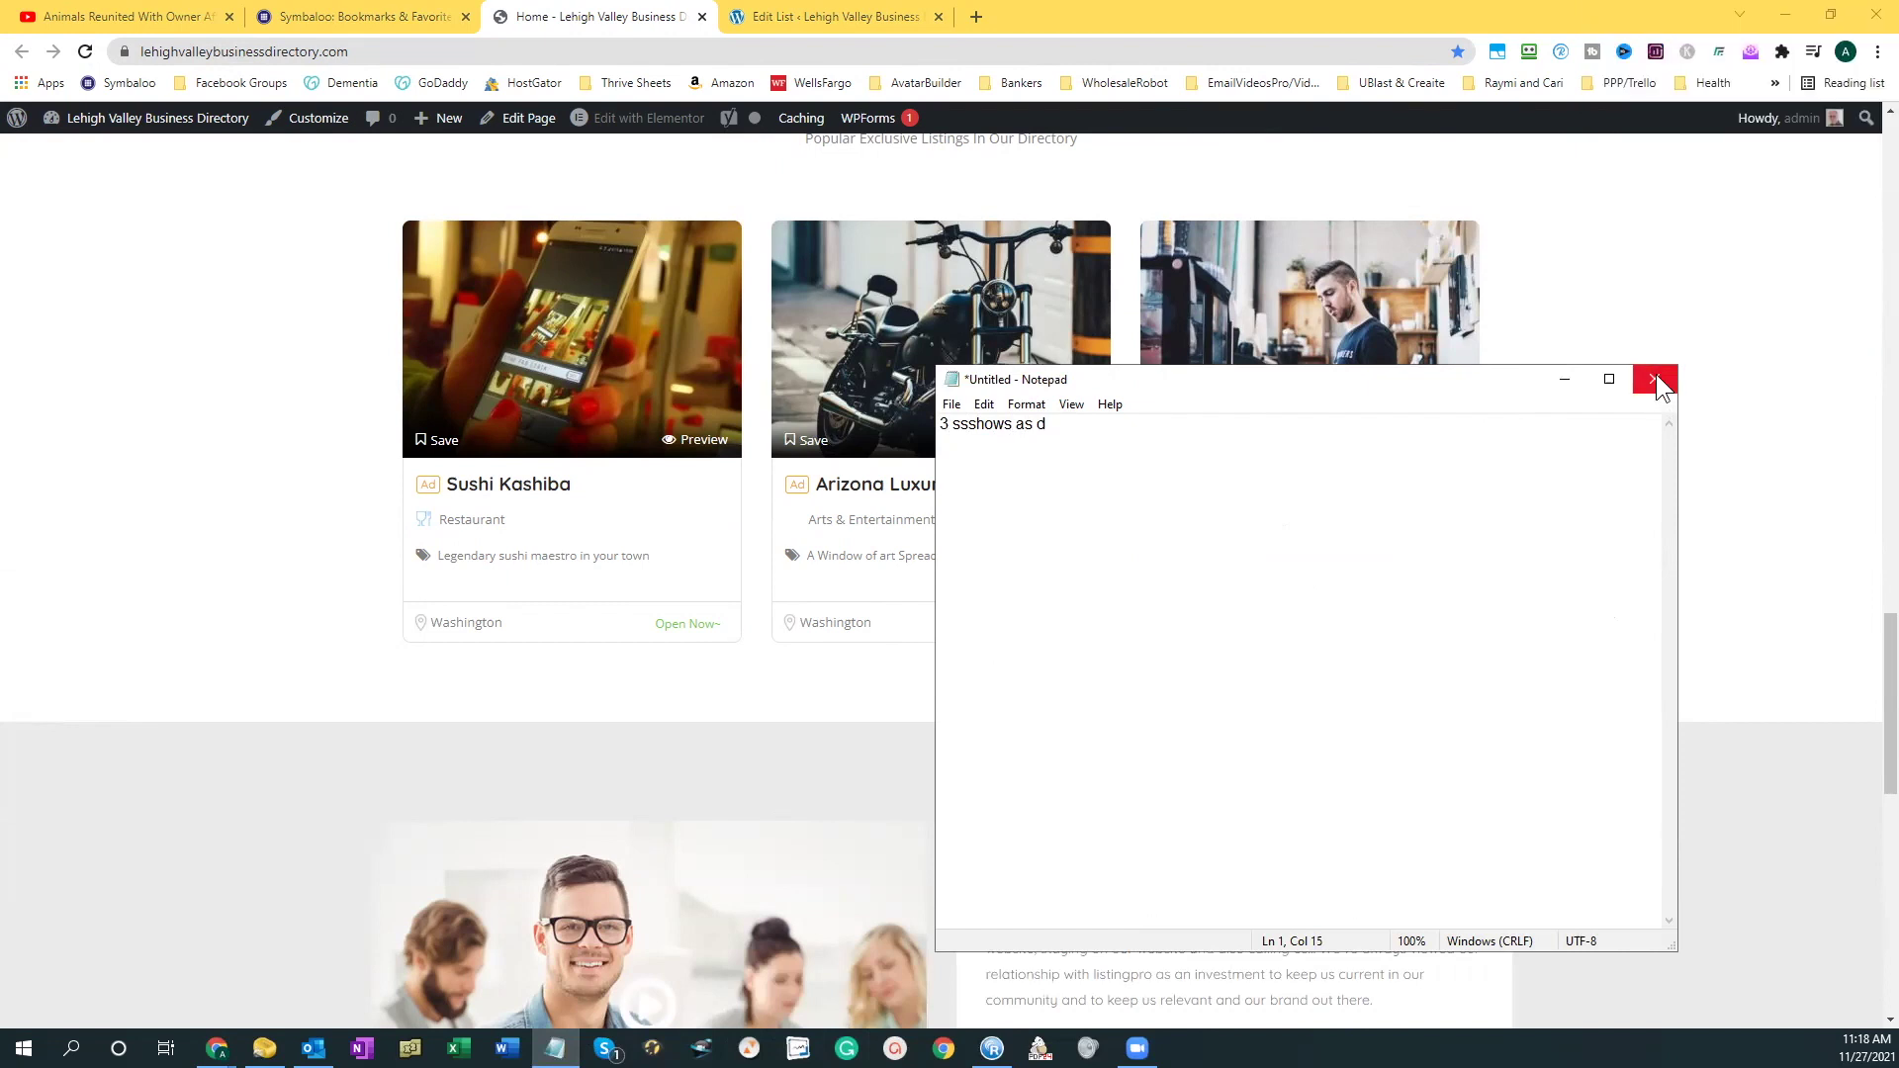
{"action": "left_click", "coordinate": [1657, 383]}
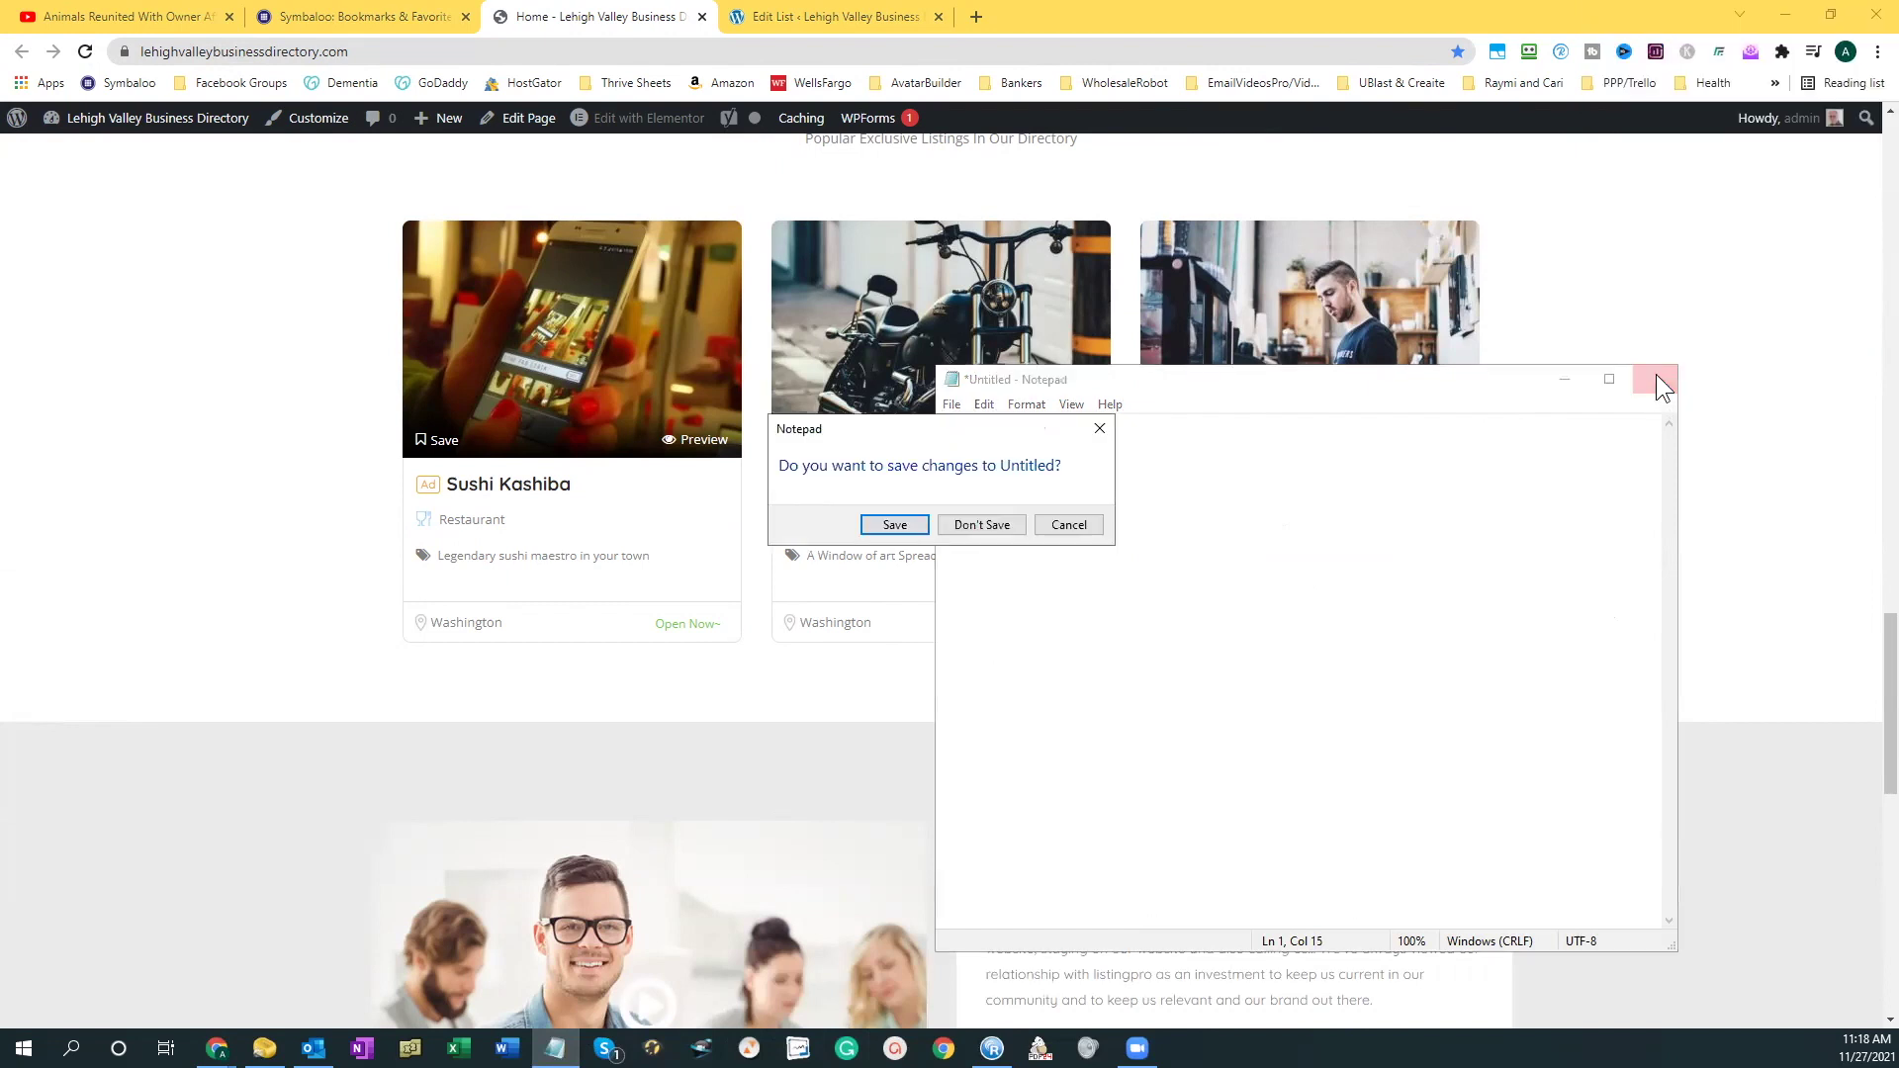
{"action": "left_click", "coordinate": [1010, 523]}
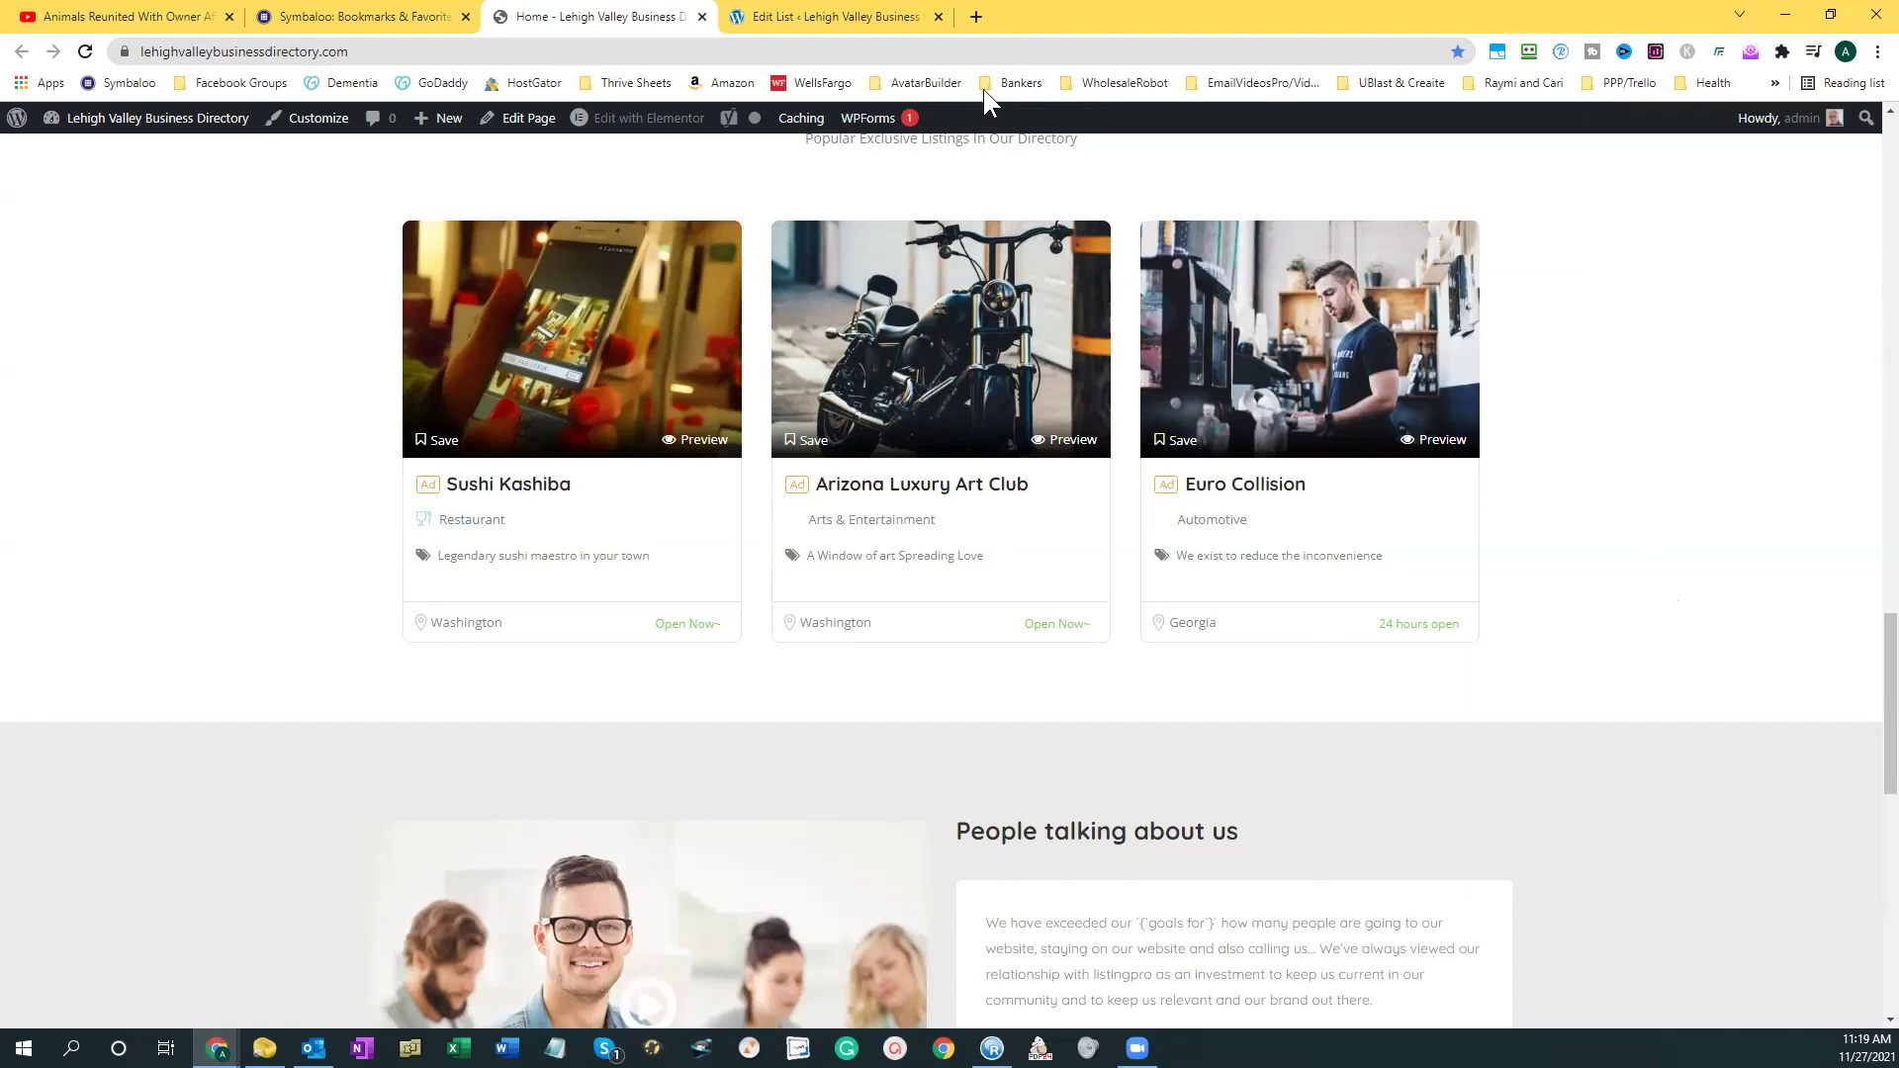
Return to the pizza listing's Edit List tab and exit to the WordPress admin.
{"action": "left_click", "coordinate": [762, 14]}
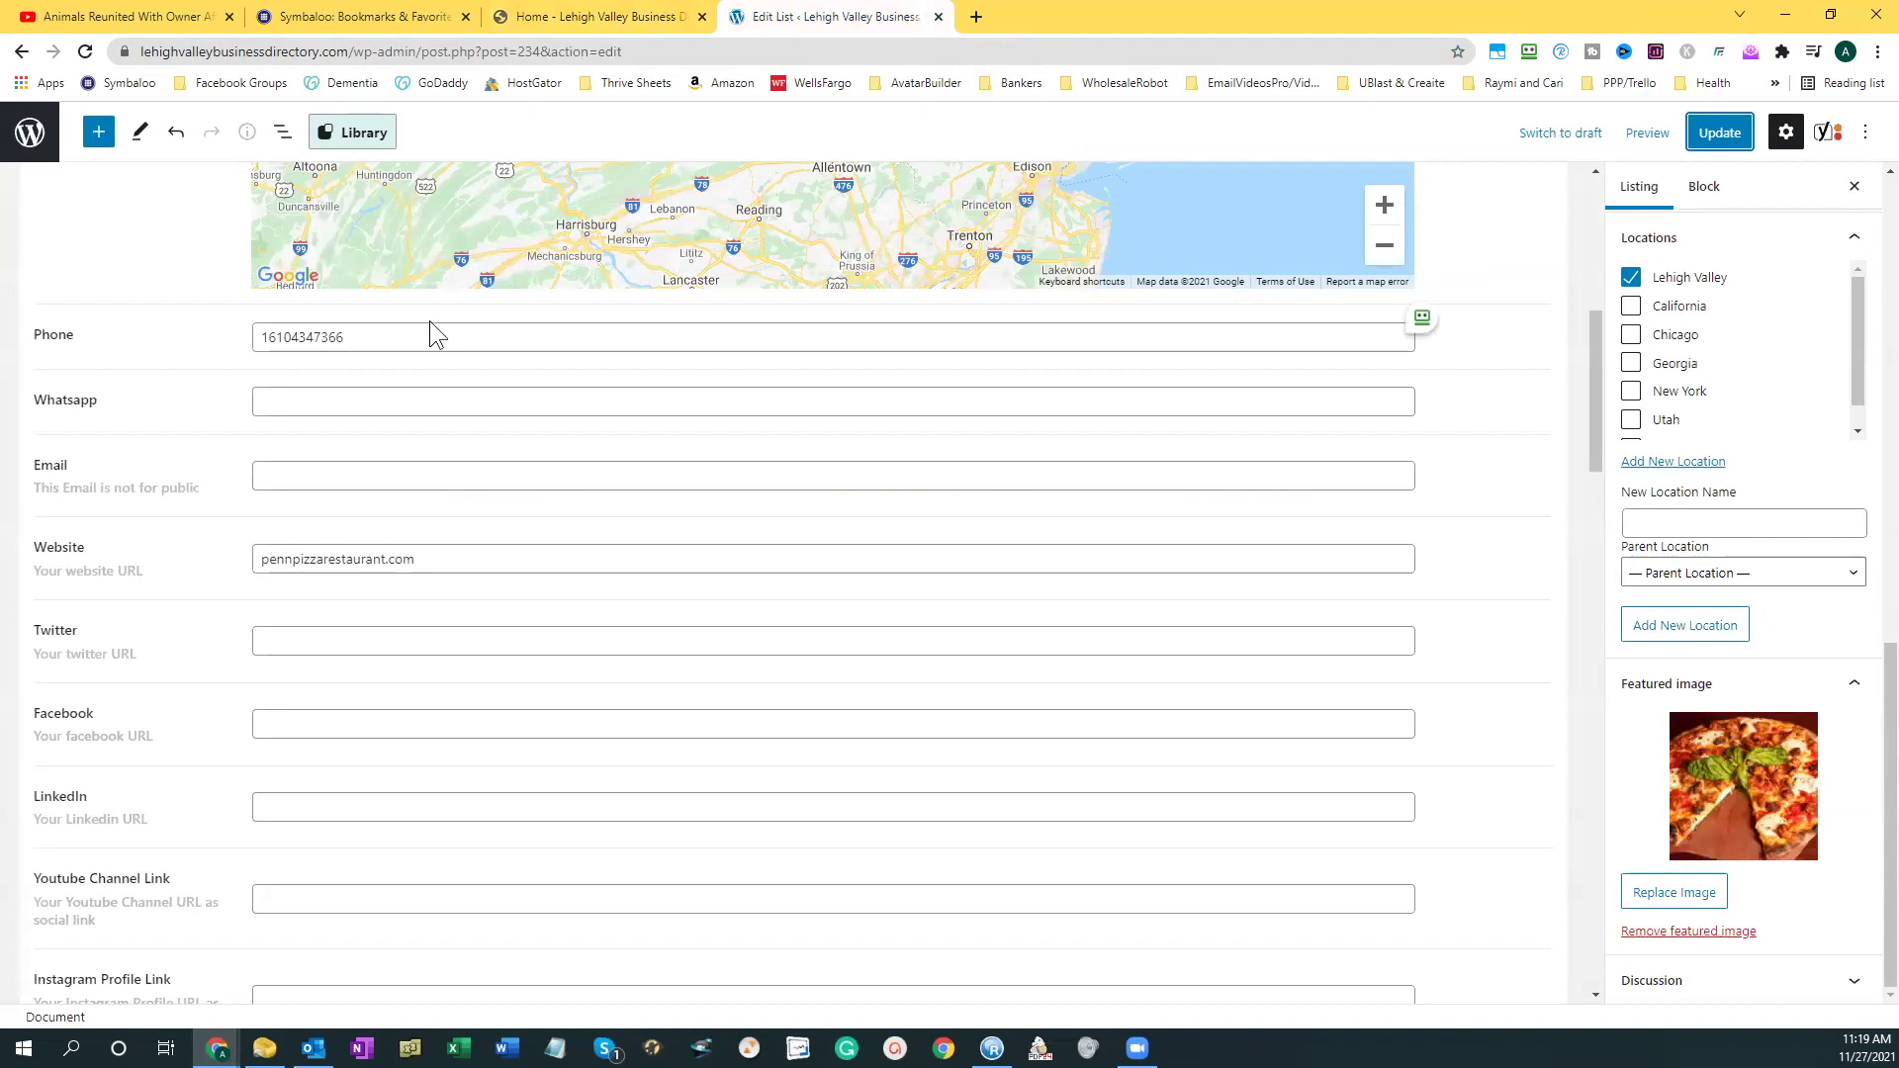
{"action": "scroll", "coordinate": [429, 321], "scroll_direction": "up", "scroll_amount": 2}
{"action": "scroll", "coordinate": [429, 321], "scroll_direction": "up", "scroll_amount": 2}
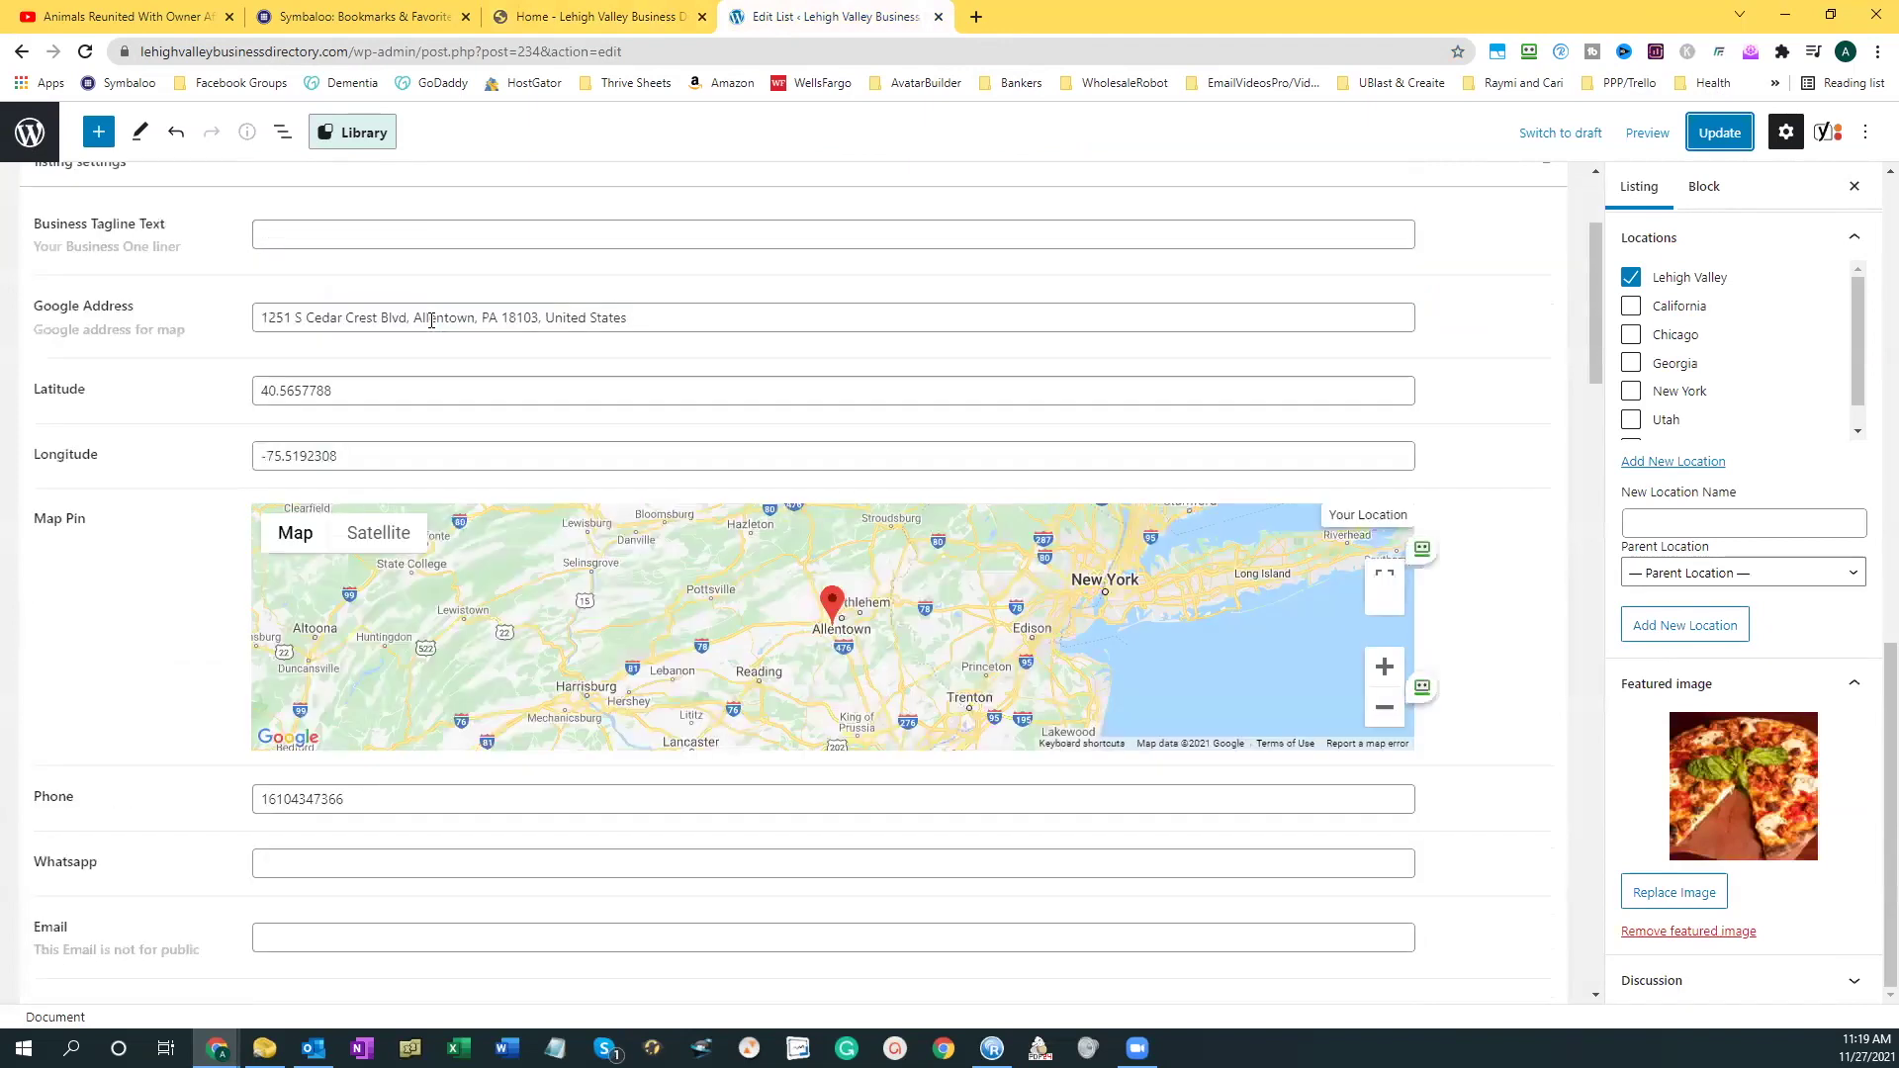
{"action": "scroll", "coordinate": [313, 231], "scroll_direction": "up", "scroll_amount": 2}
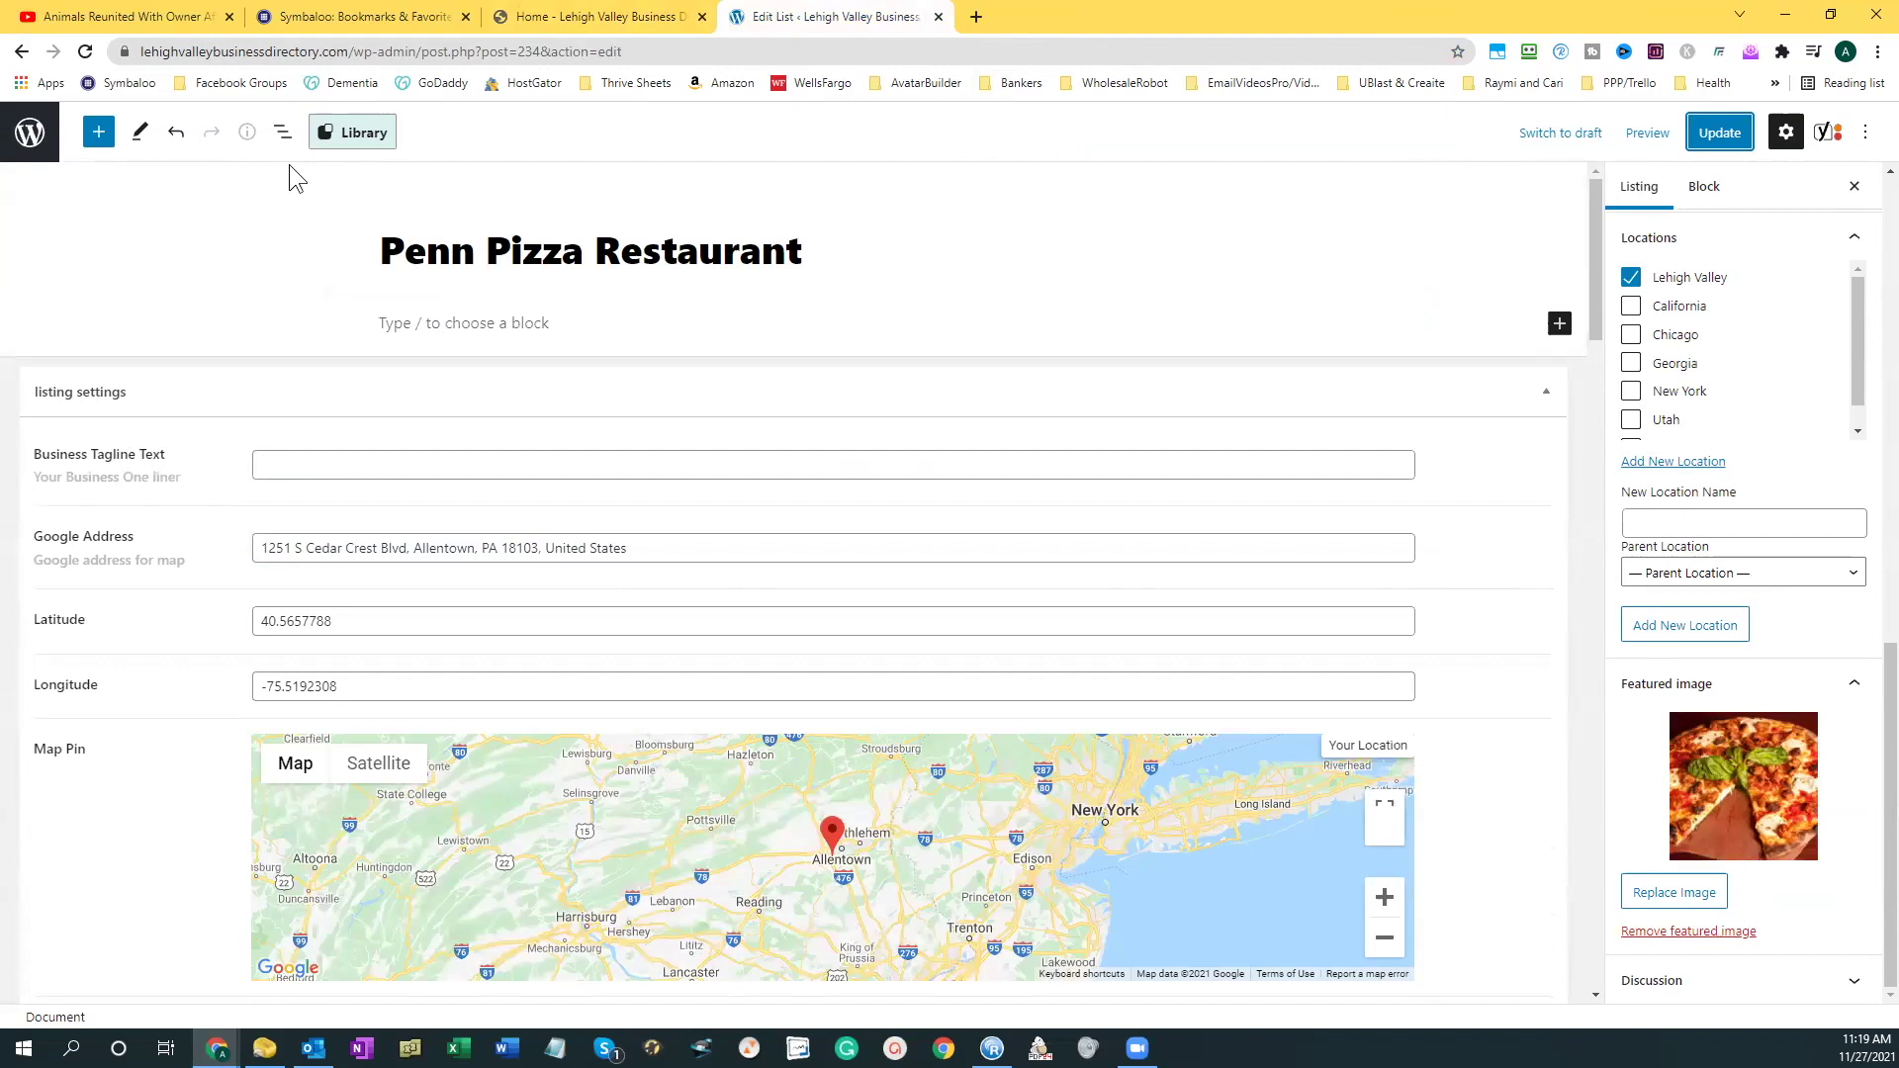
{"action": "left_click", "coordinate": [19, 141]}
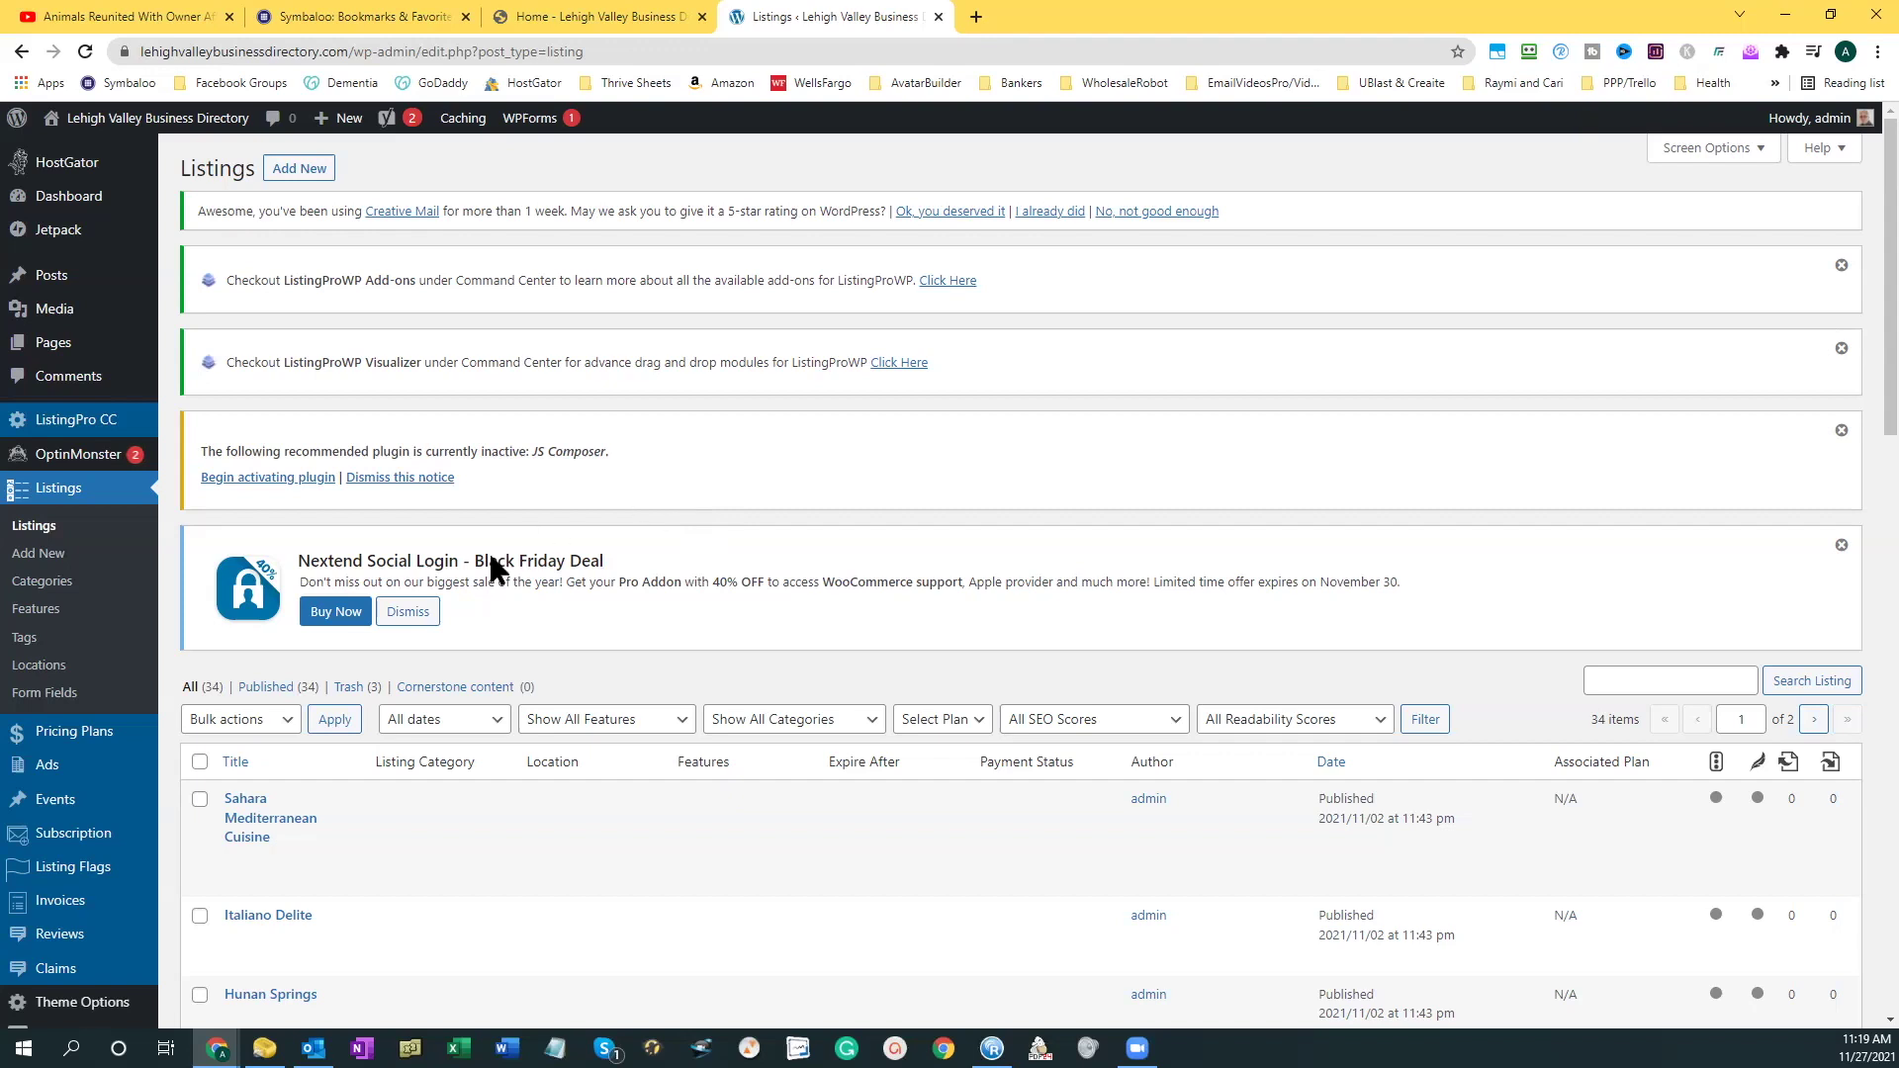
{"action": "mouse_move", "coordinate": [47, 766]}
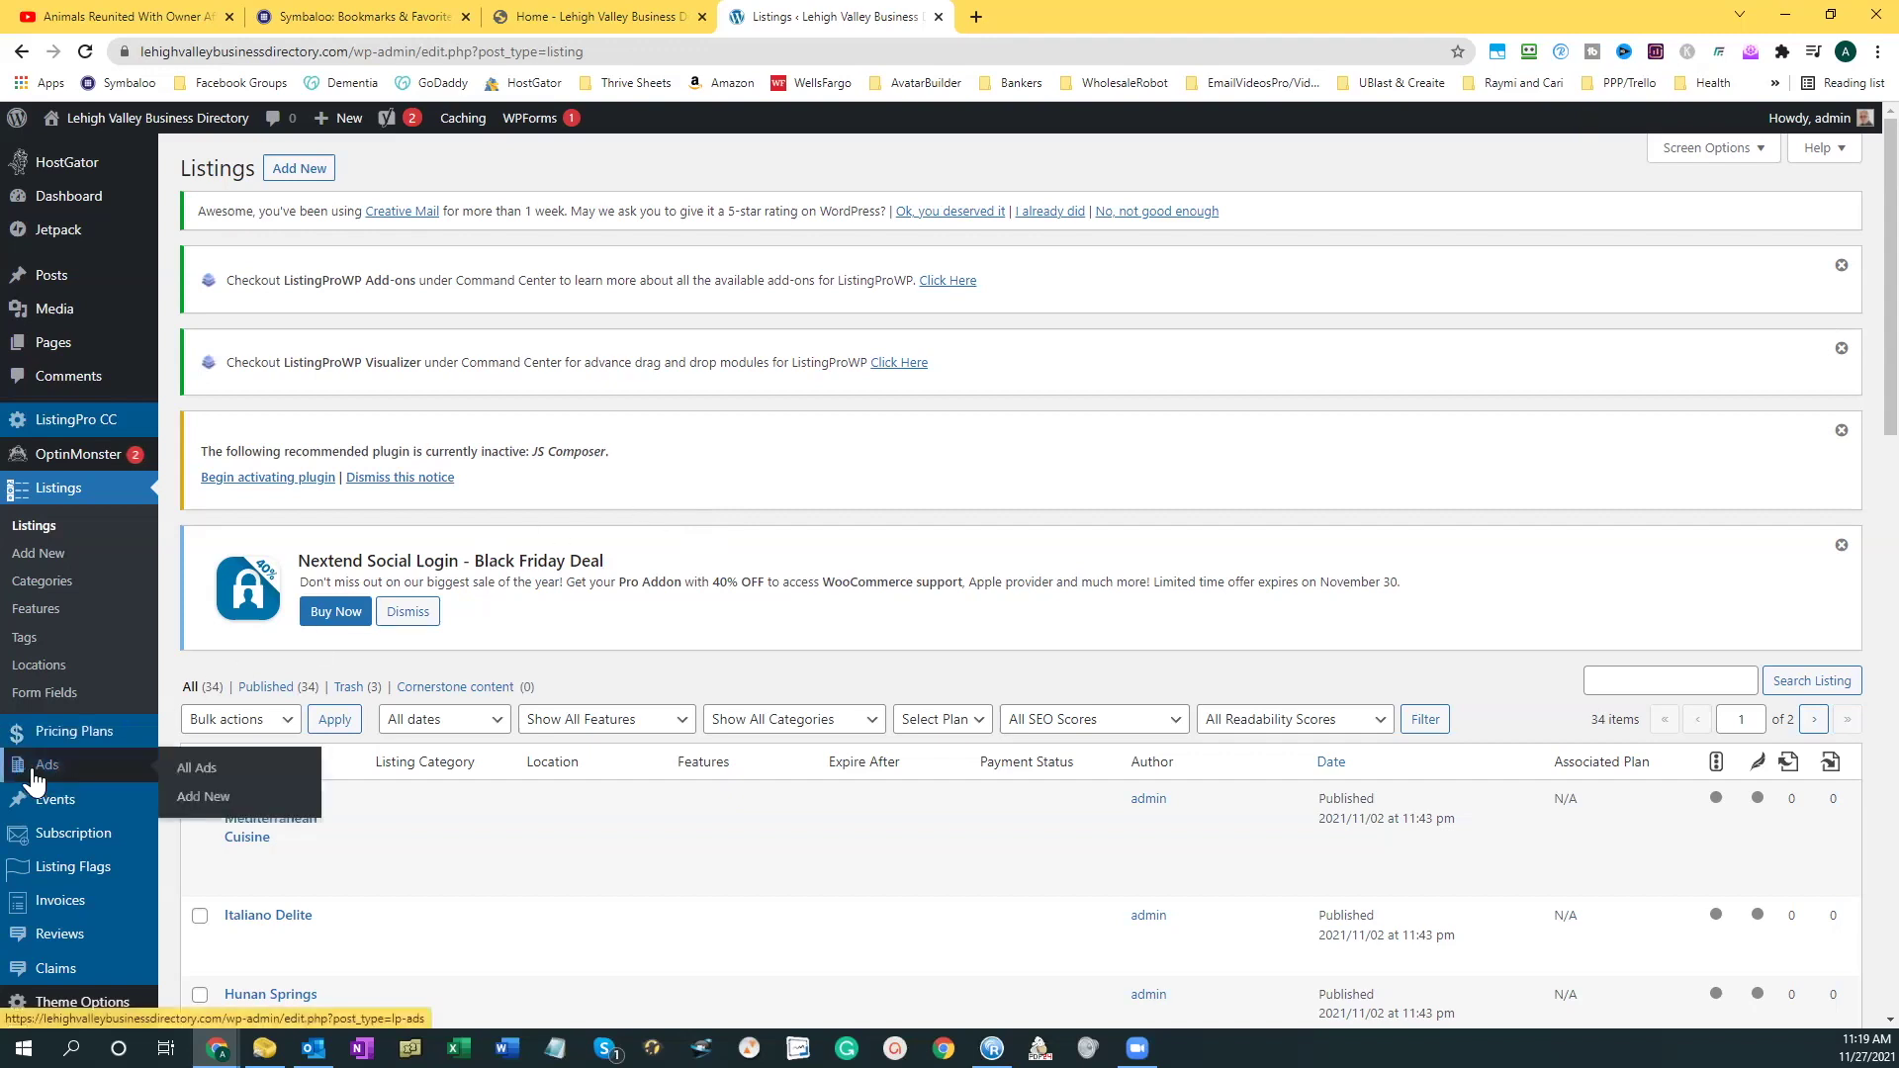
Bulk-trash Arizona Luxury Art Club, Euro Collision and Sushi Kashiba, then return to Home.
{"action": "left_click", "coordinate": [188, 772]}
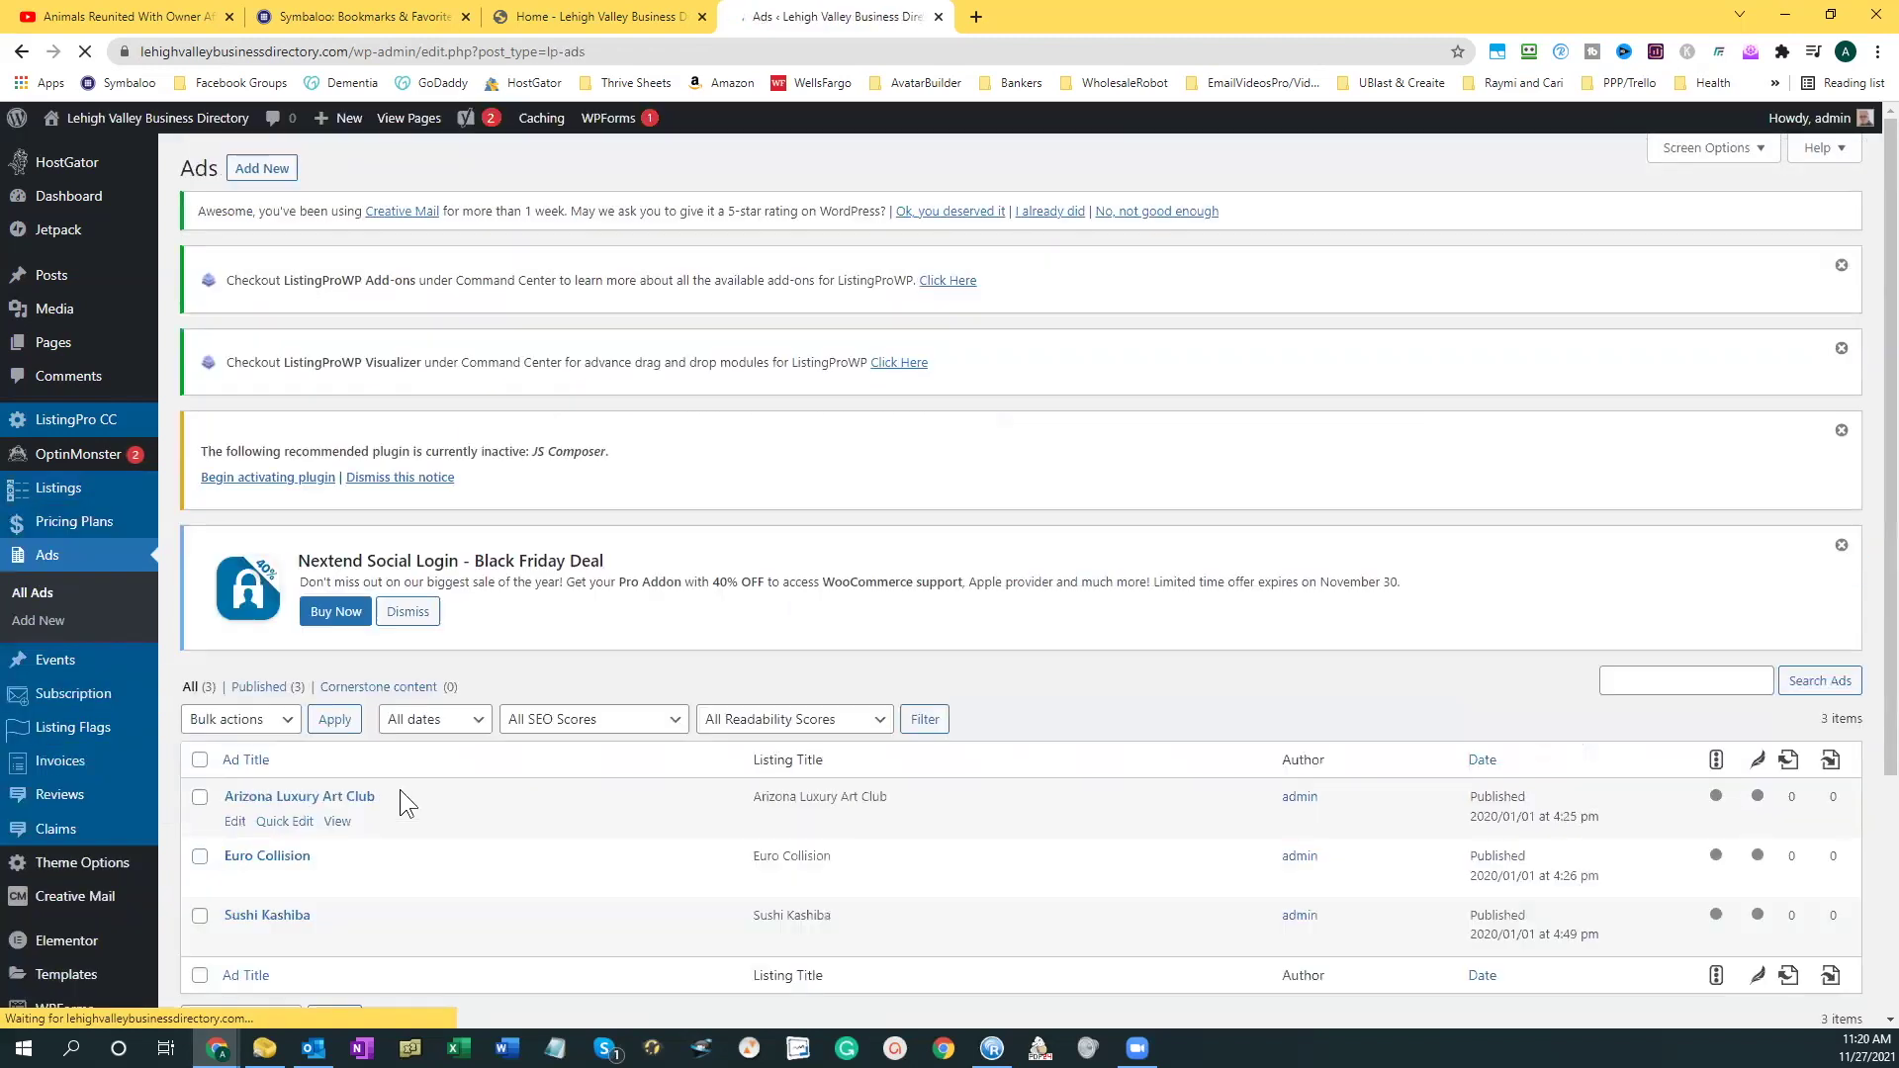
{"action": "scroll", "coordinate": [451, 779], "scroll_direction": "down", "scroll_amount": 3}
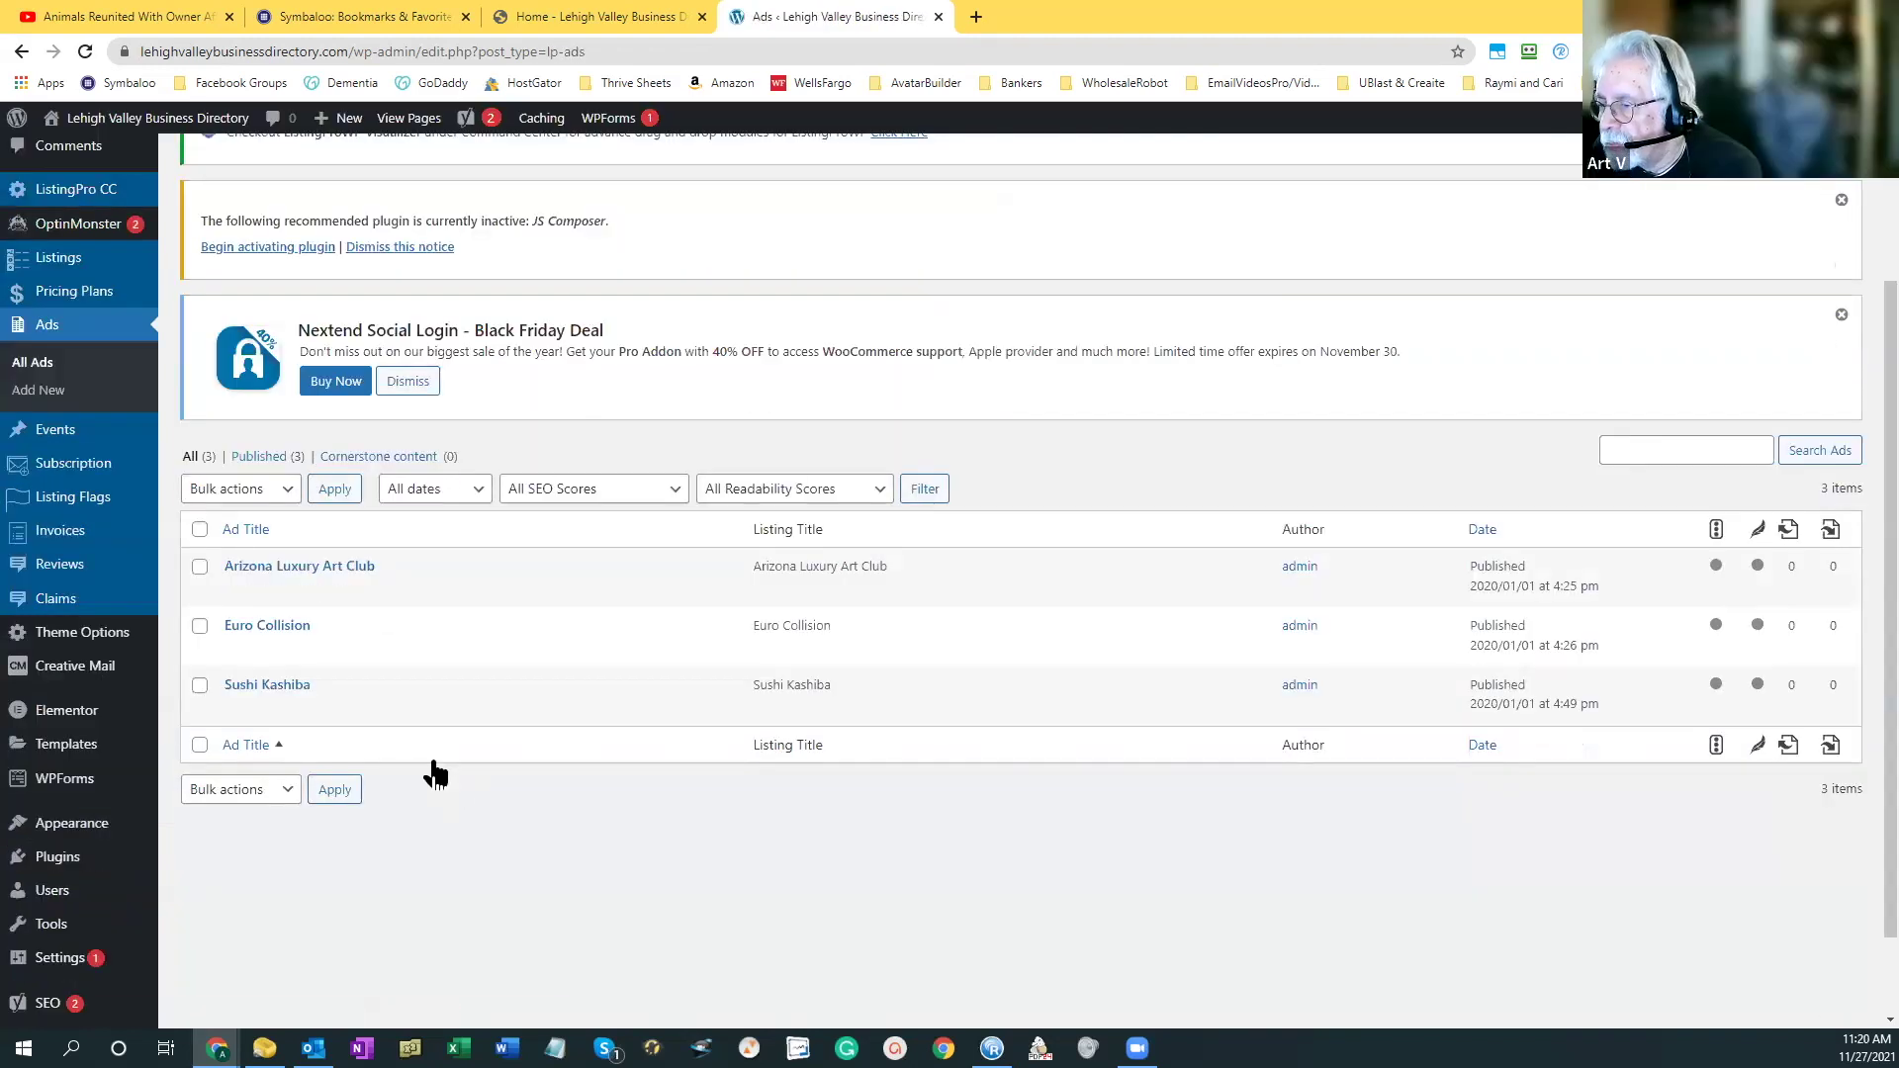
{"action": "left_click", "coordinate": [200, 530]}
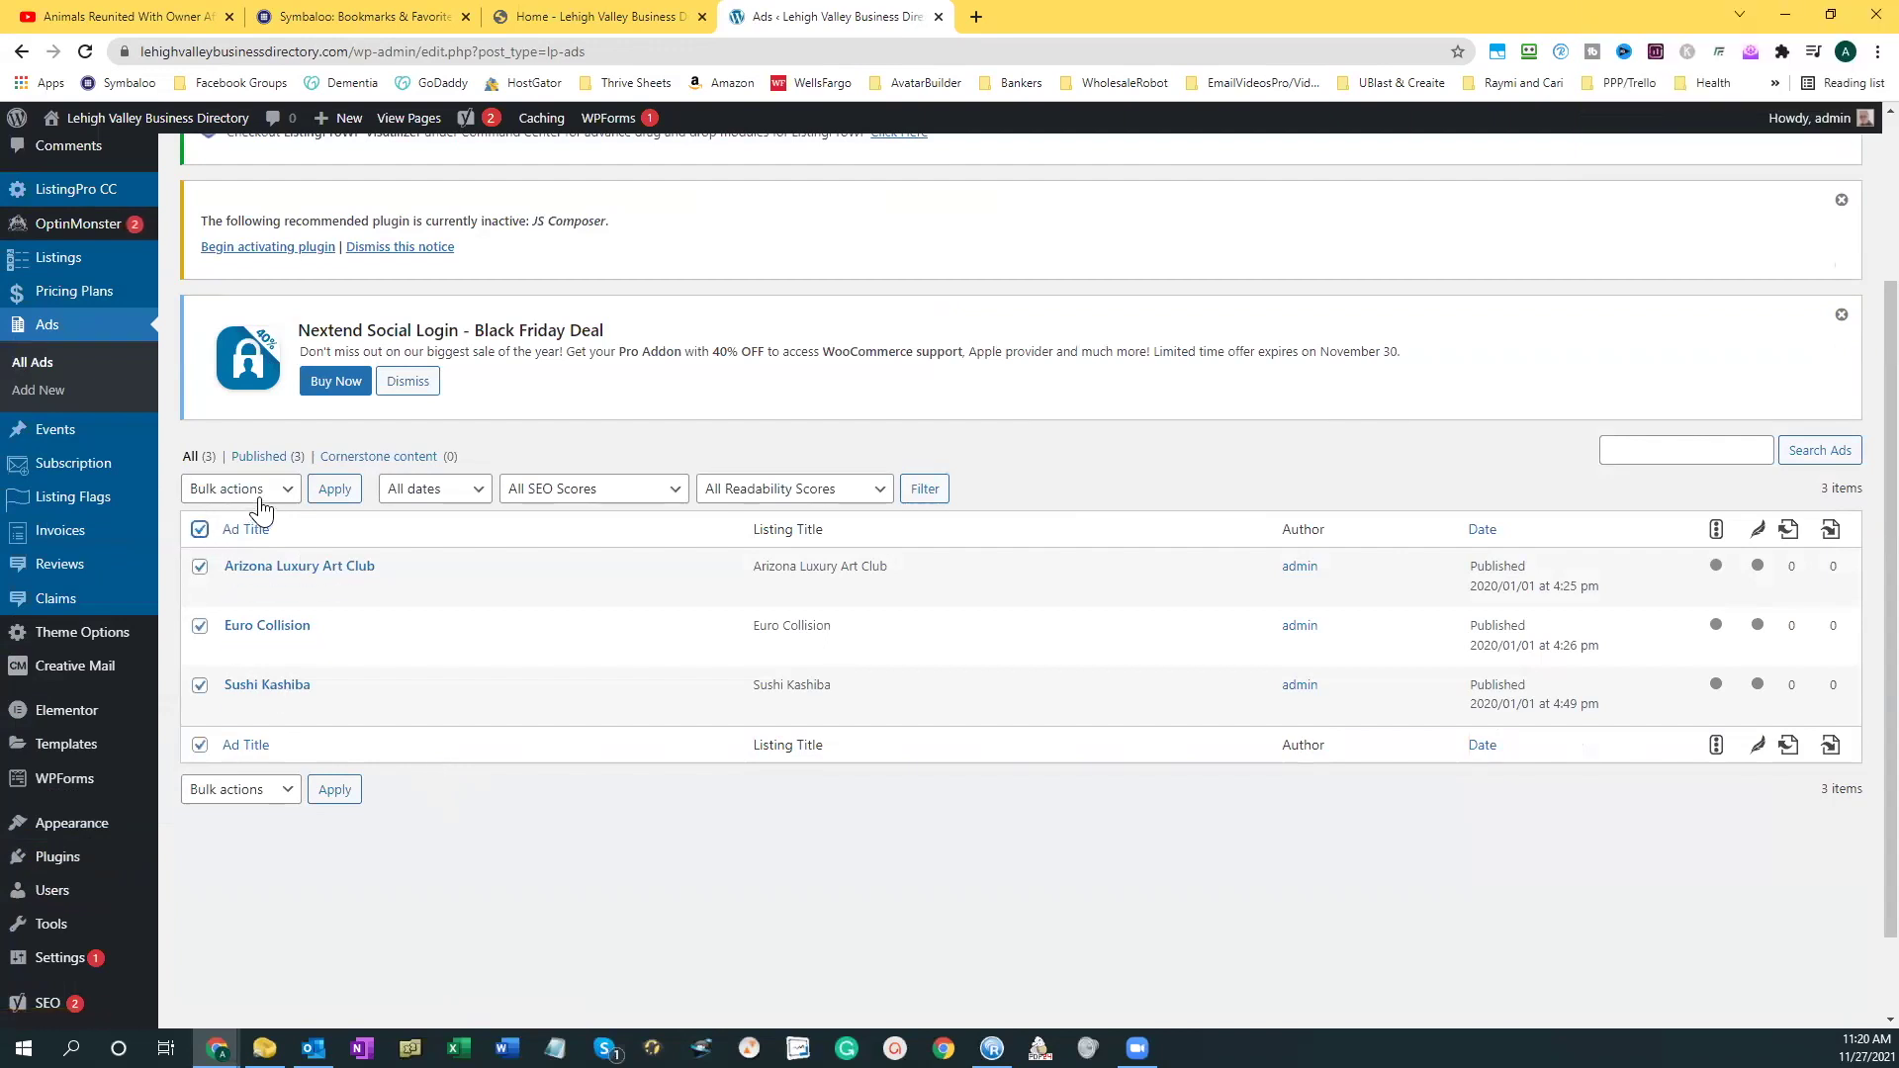
{"action": "left_click", "coordinate": [291, 492]}
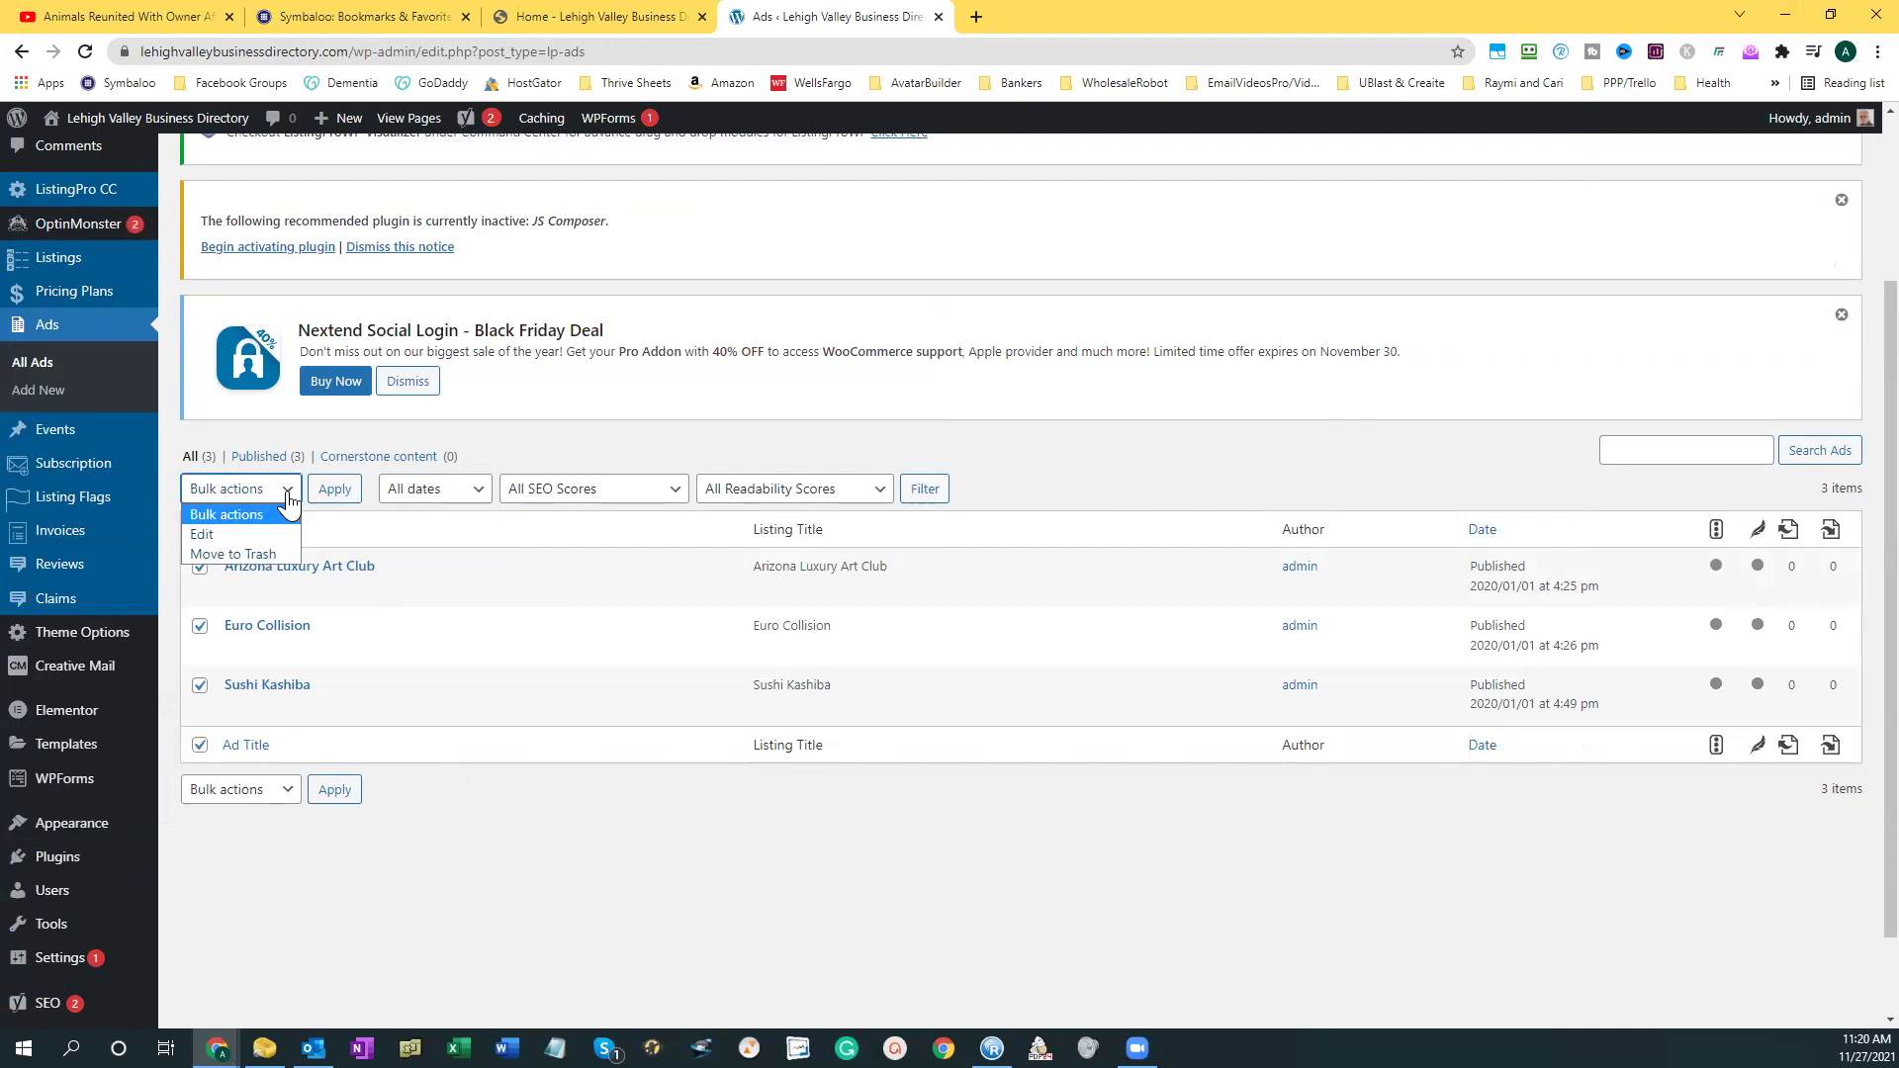
{"action": "left_click", "coordinate": [243, 556]}
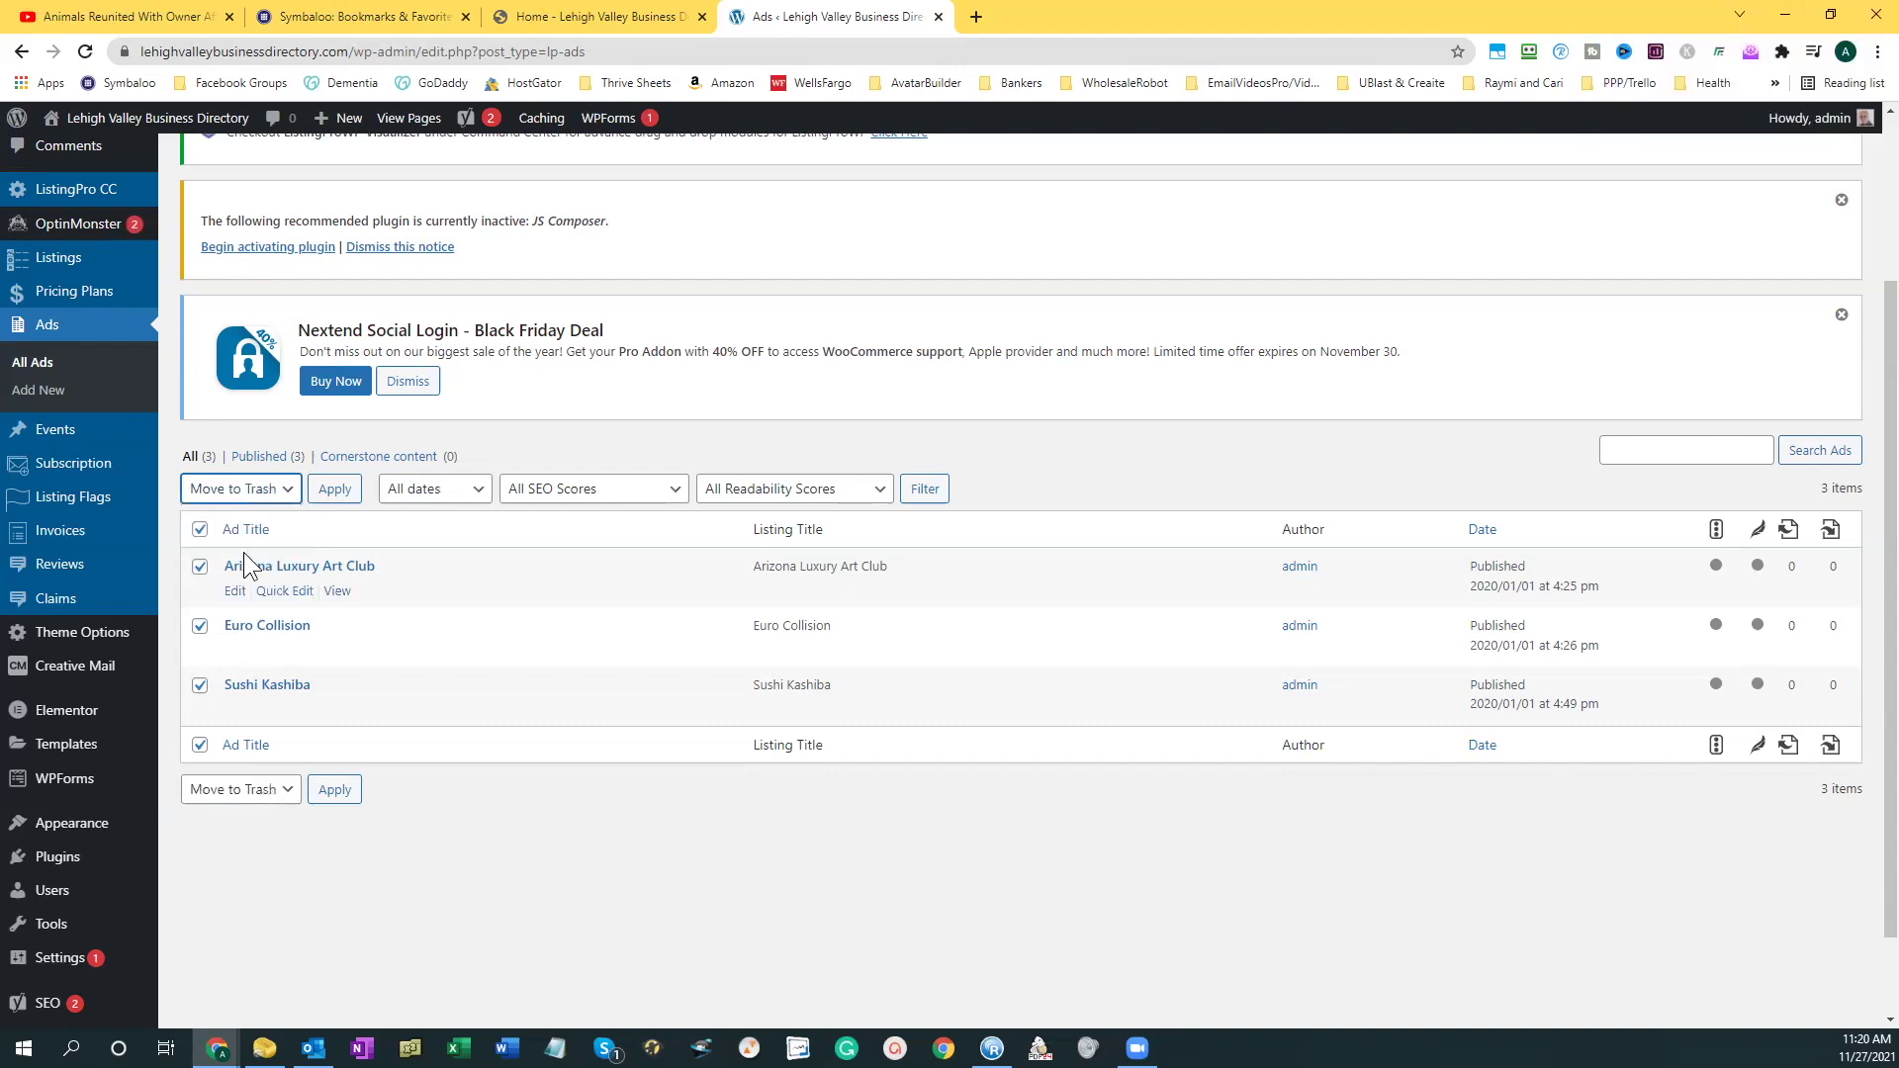
{"action": "left_click", "coordinate": [334, 490]}
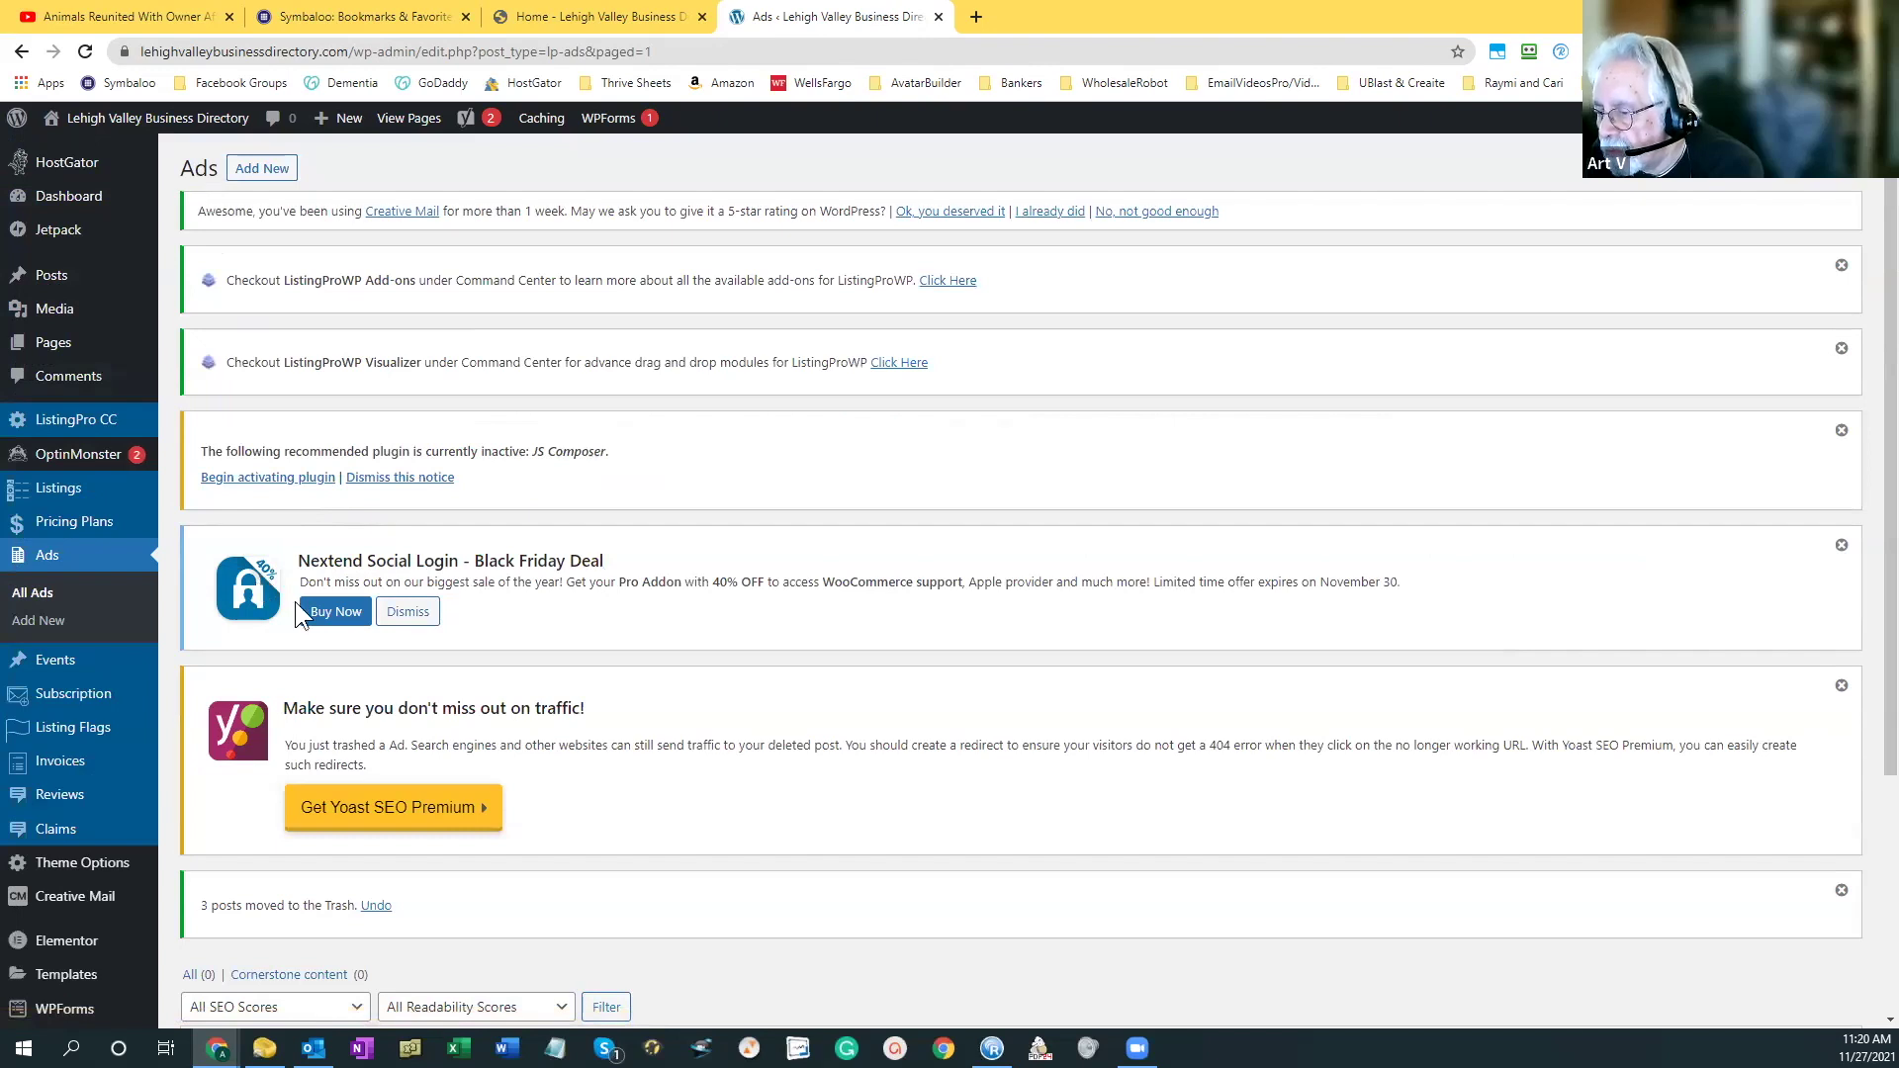
{"action": "scroll", "coordinate": [381, 609], "scroll_direction": "down", "scroll_amount": 2}
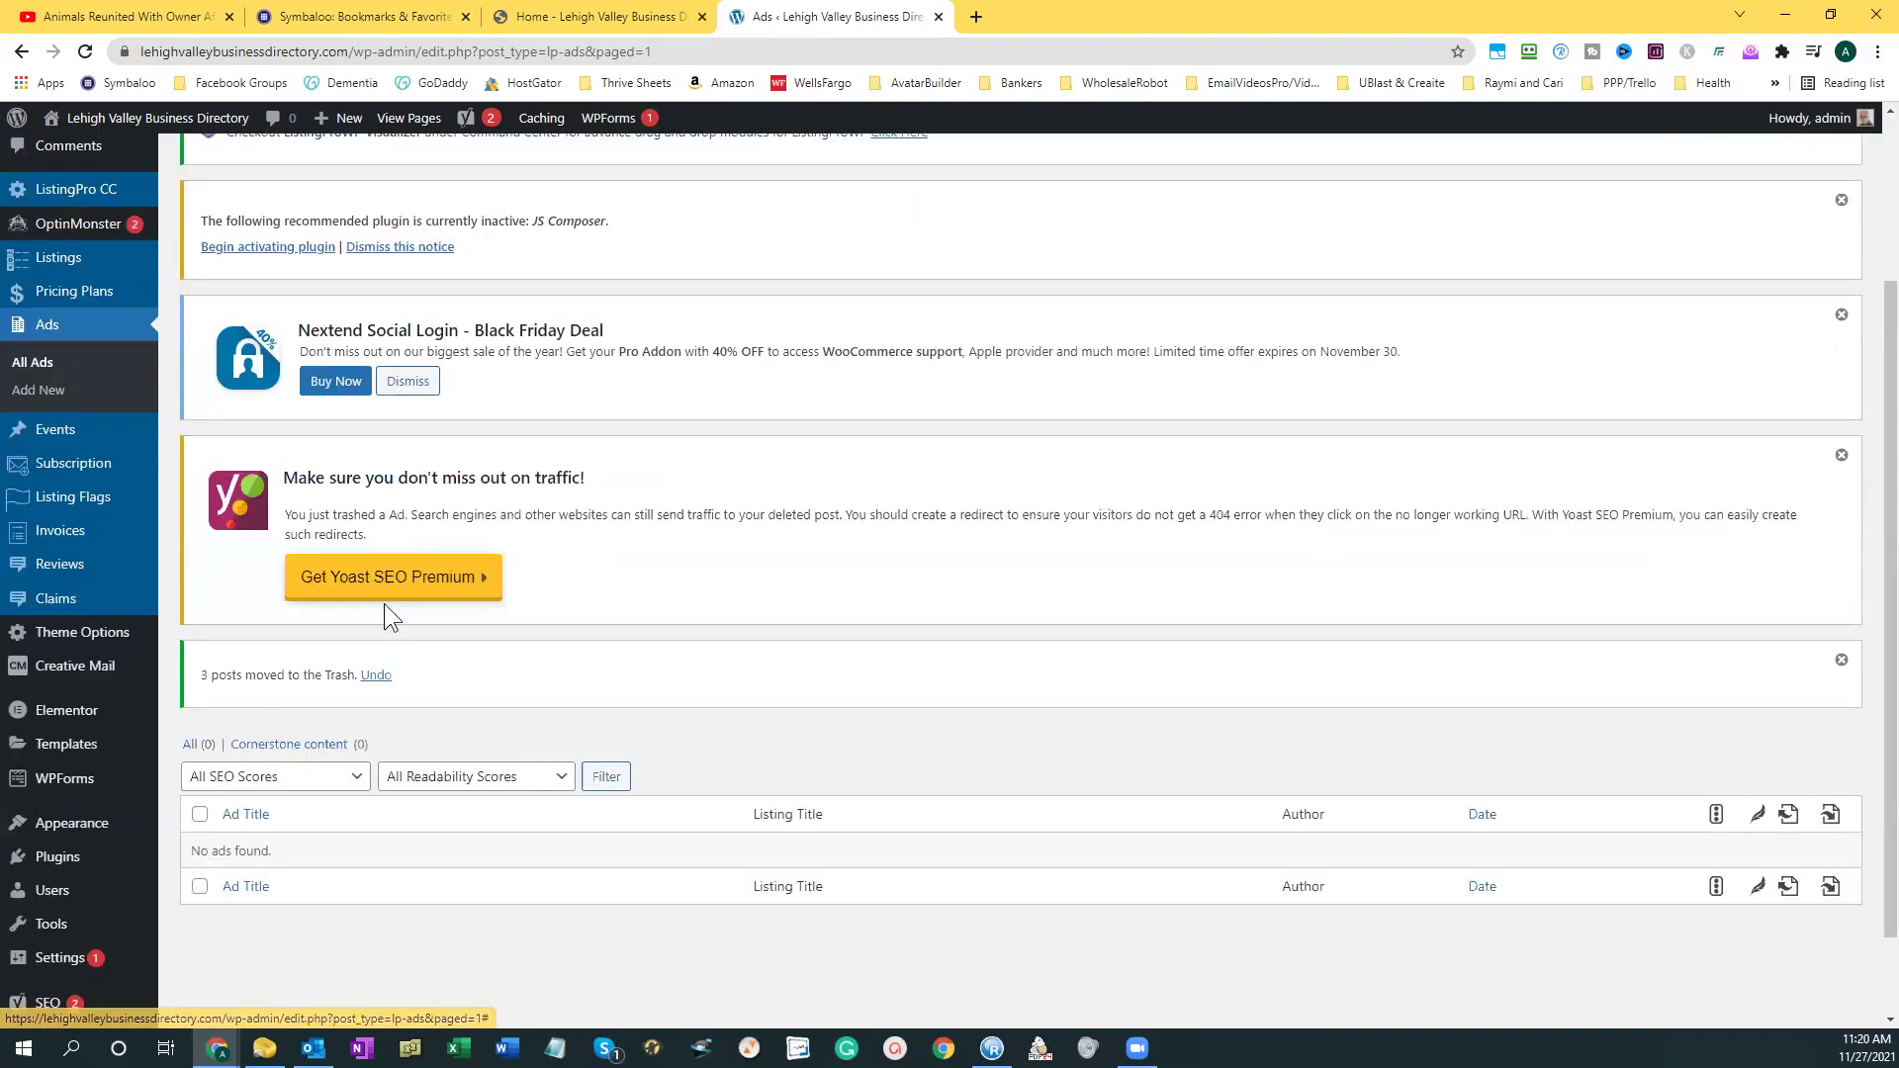
{"action": "left_click", "coordinate": [601, 19]}
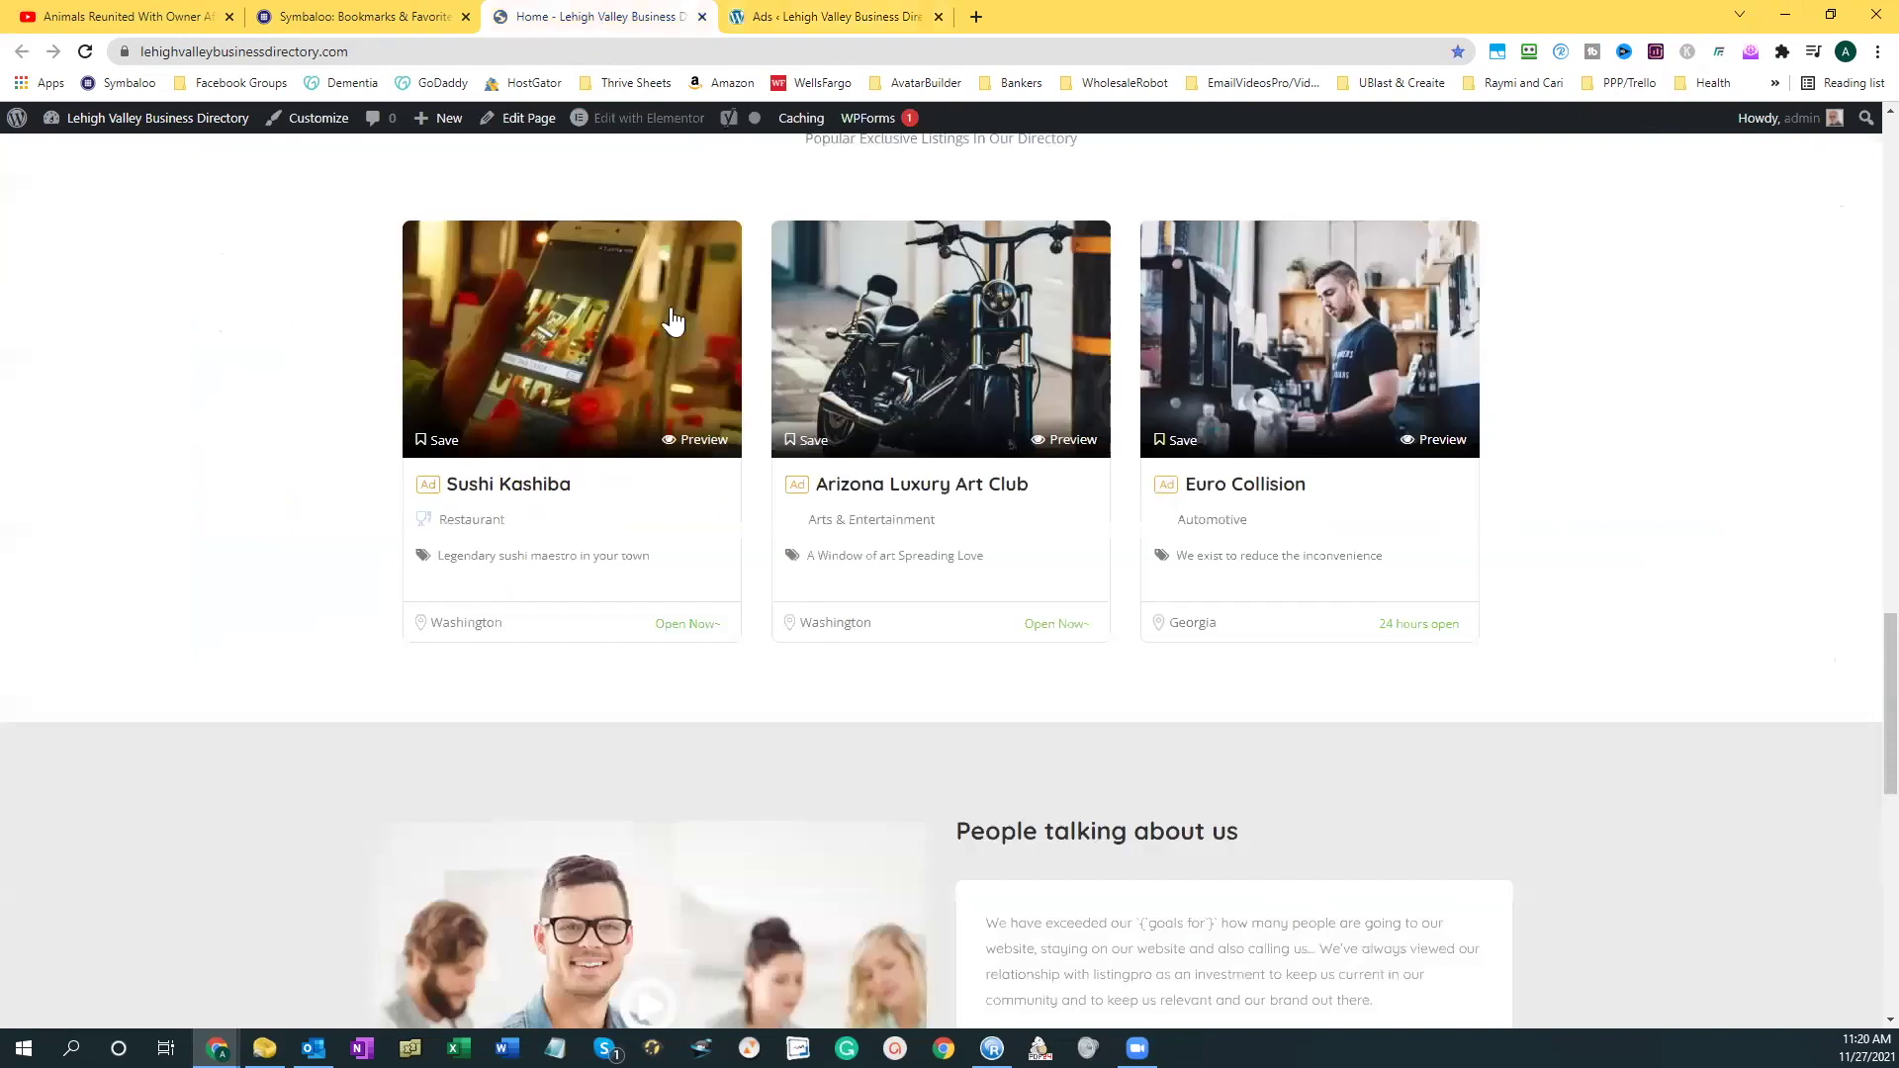
Reload the homepage, glance at the now-empty Ads list, and return to Home.
{"action": "left_click", "coordinate": [89, 47]}
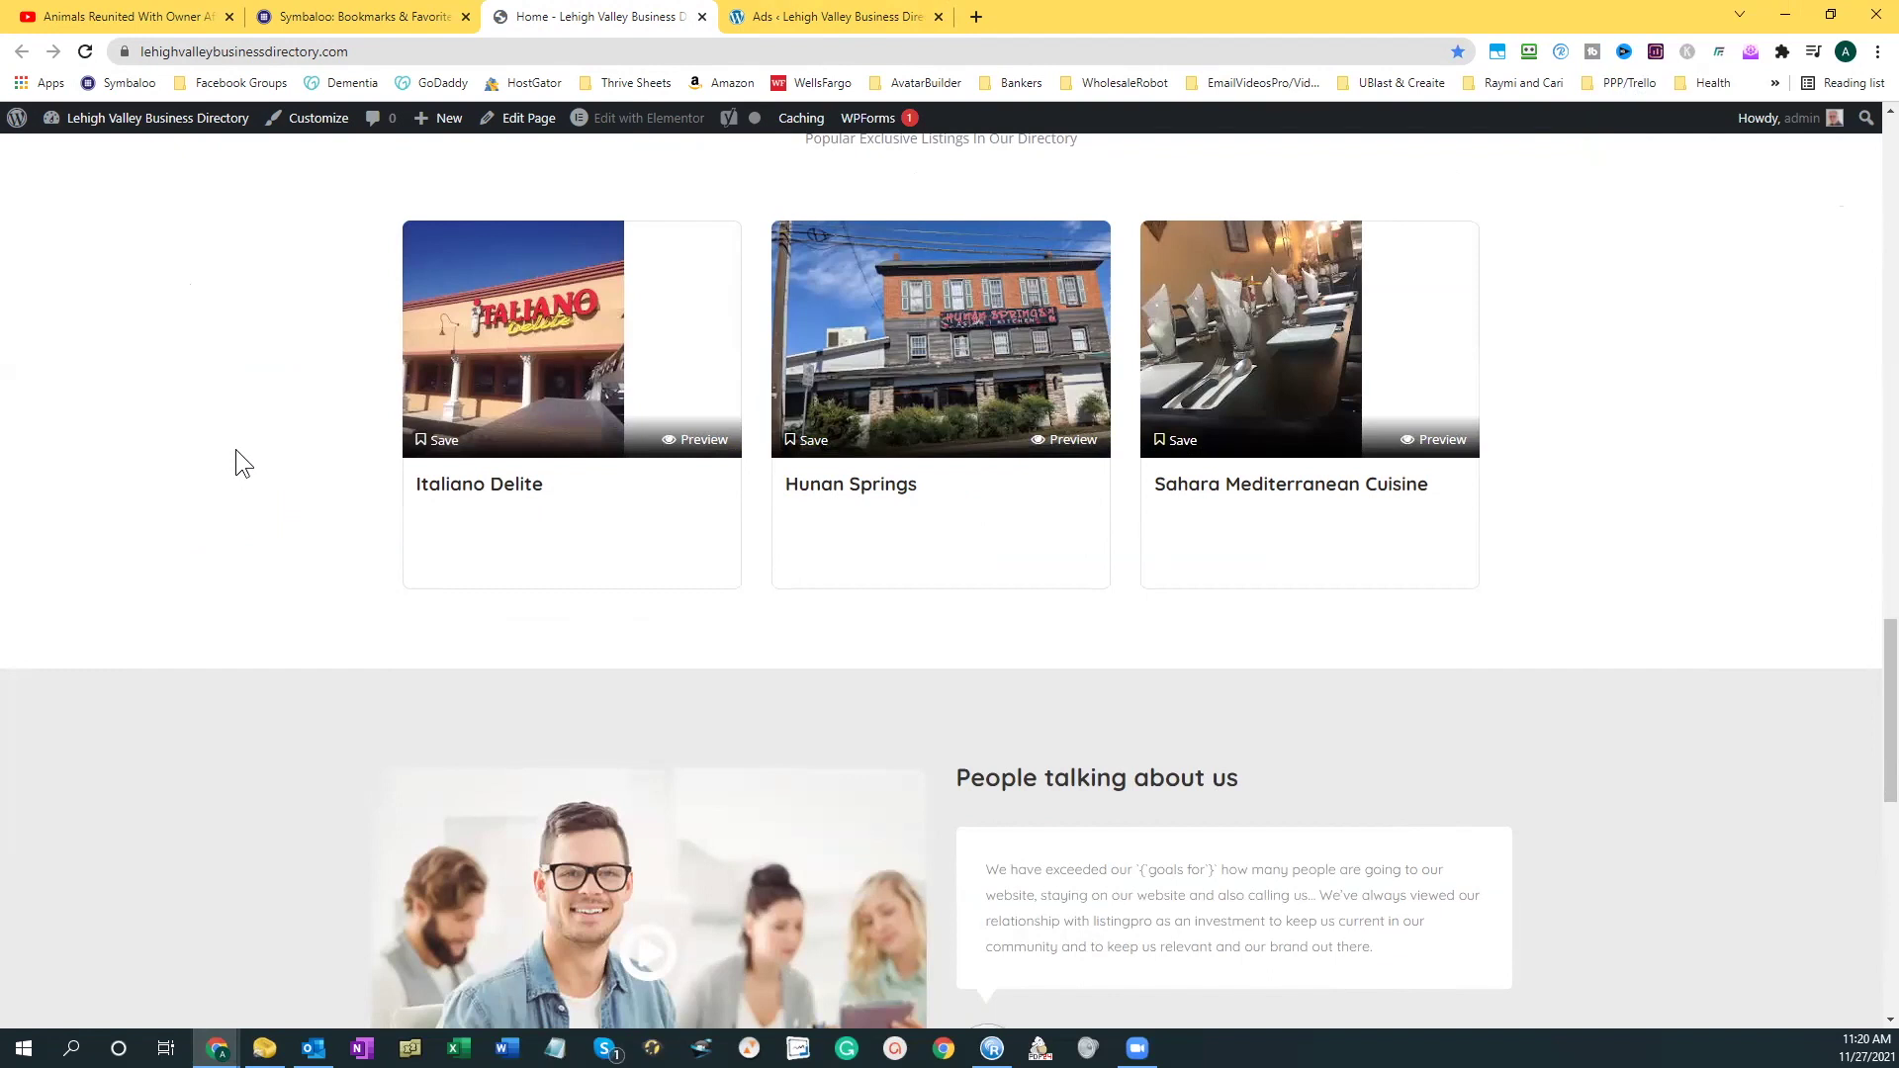
{"action": "scroll", "coordinate": [237, 451], "scroll_direction": "up", "scroll_amount": 2}
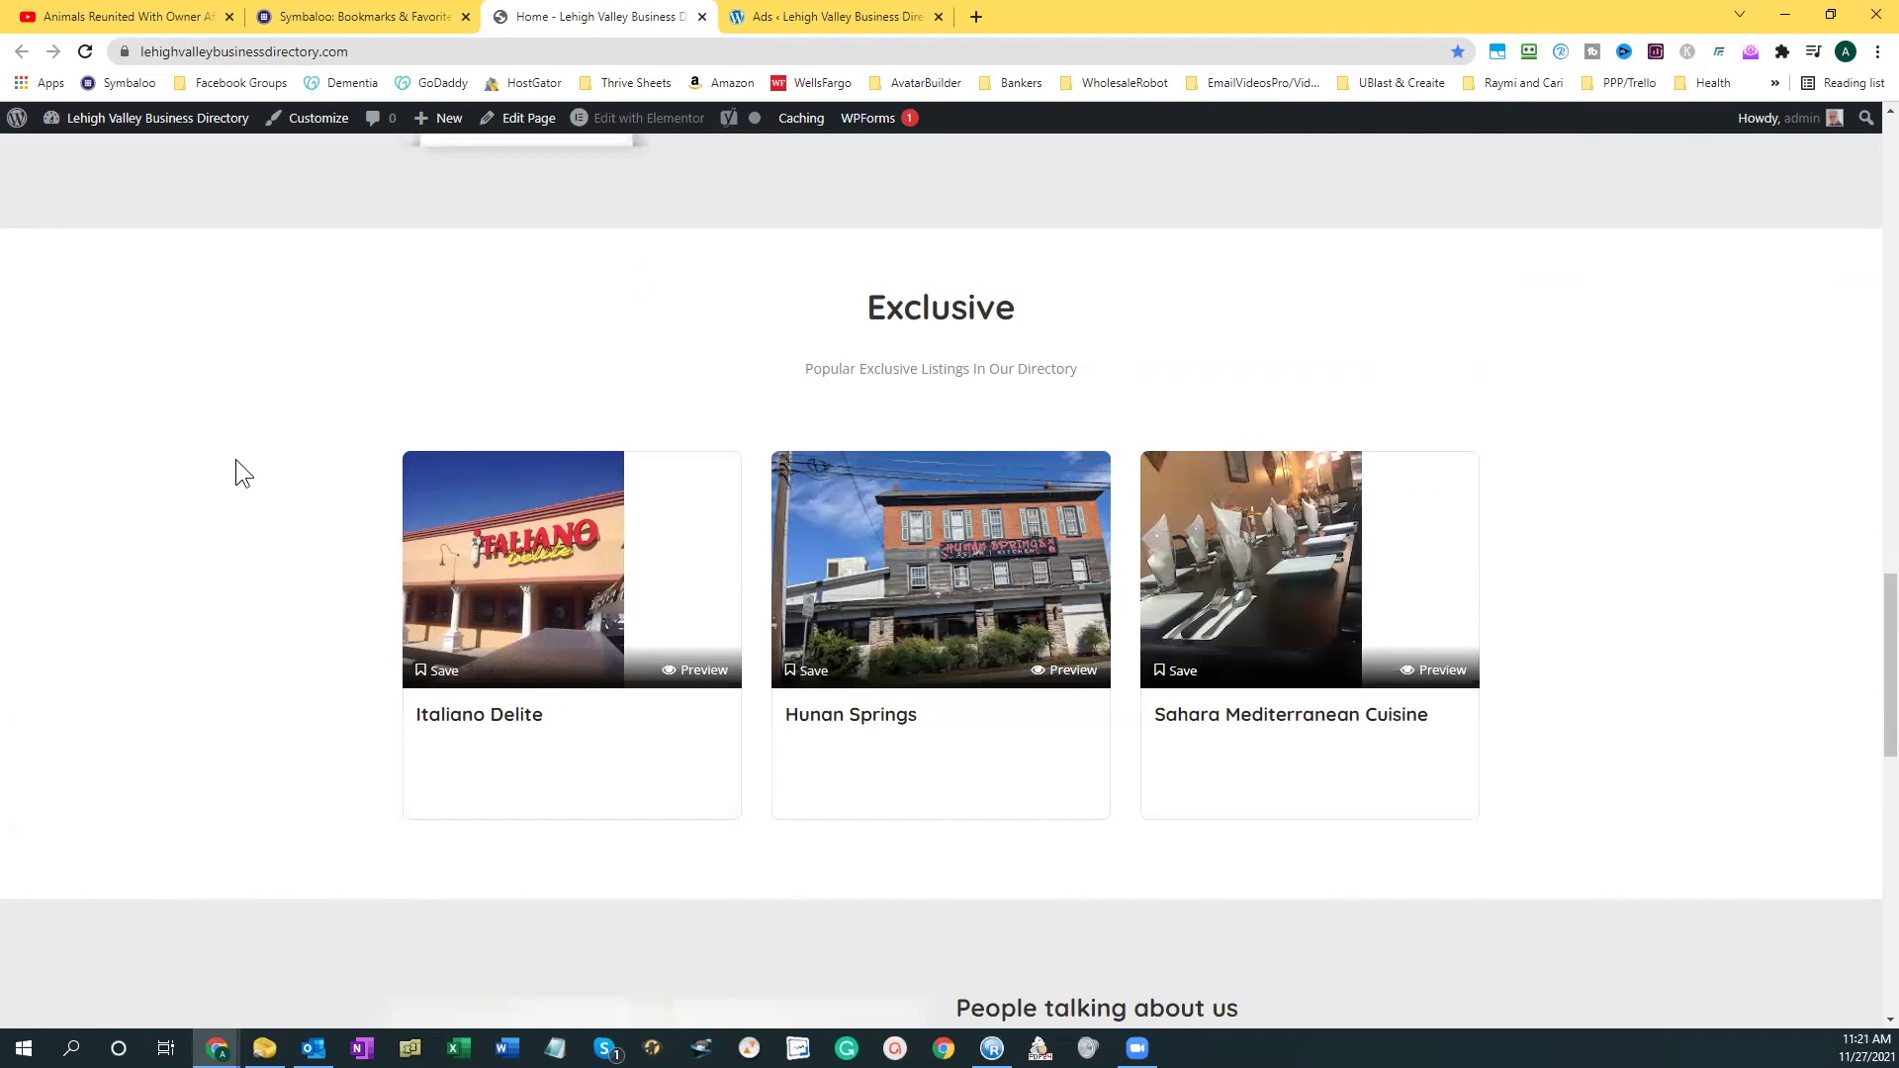
{"action": "left_click", "coordinate": [751, 18]}
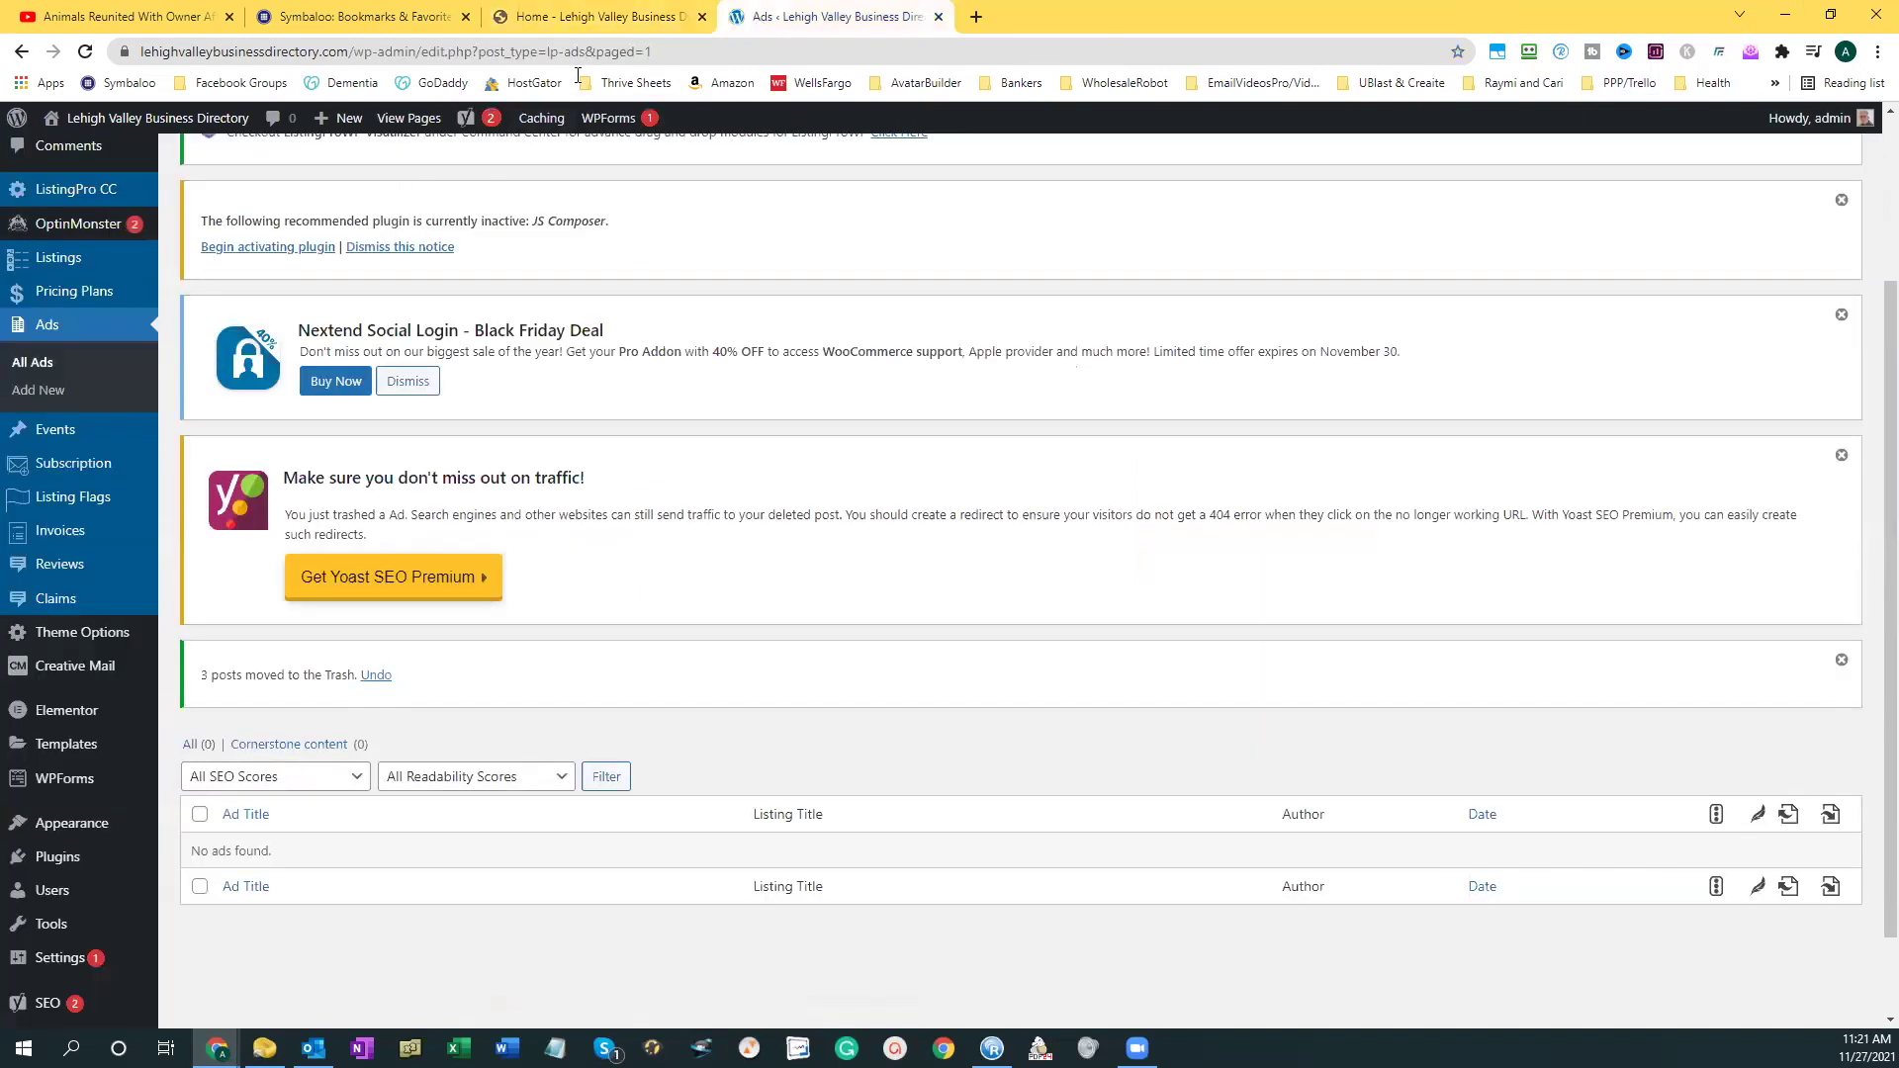
{"action": "left_click", "coordinate": [595, 17]}
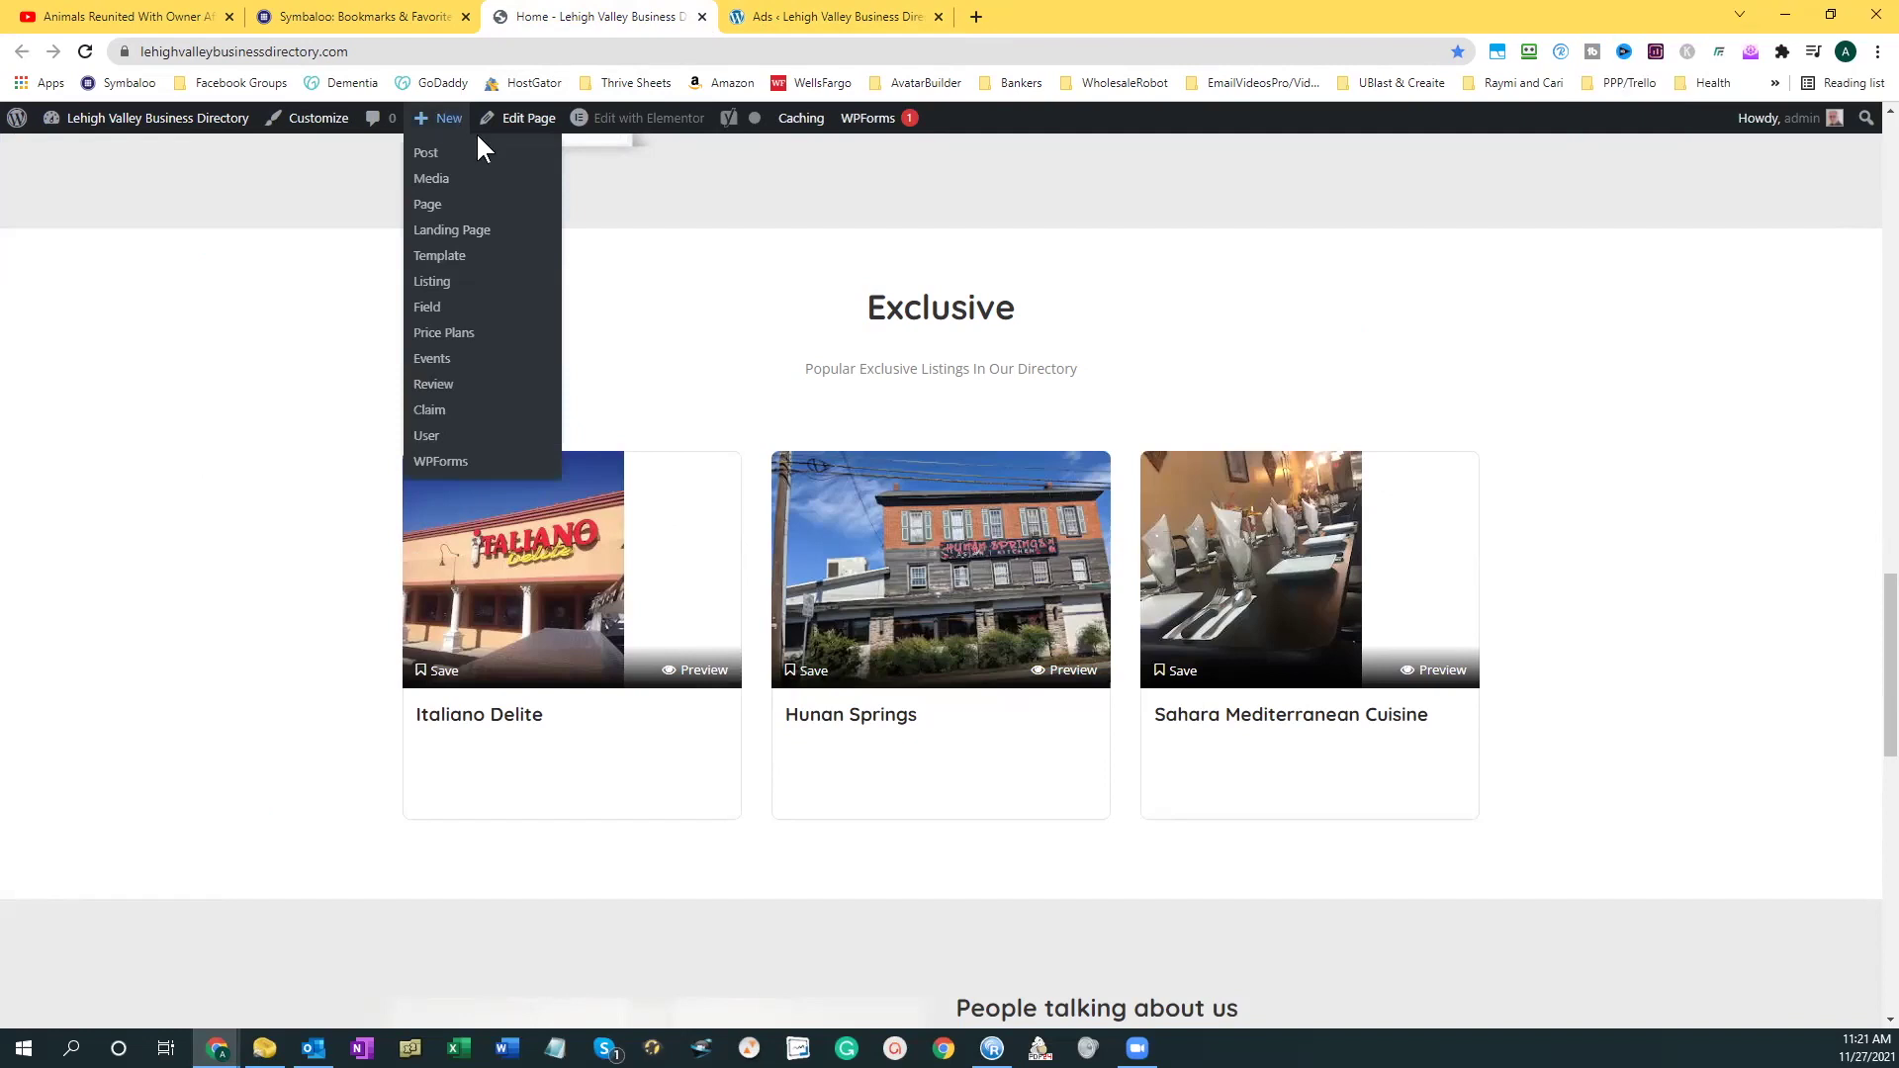
{"action": "mouse_move", "coordinate": [641, 119]}
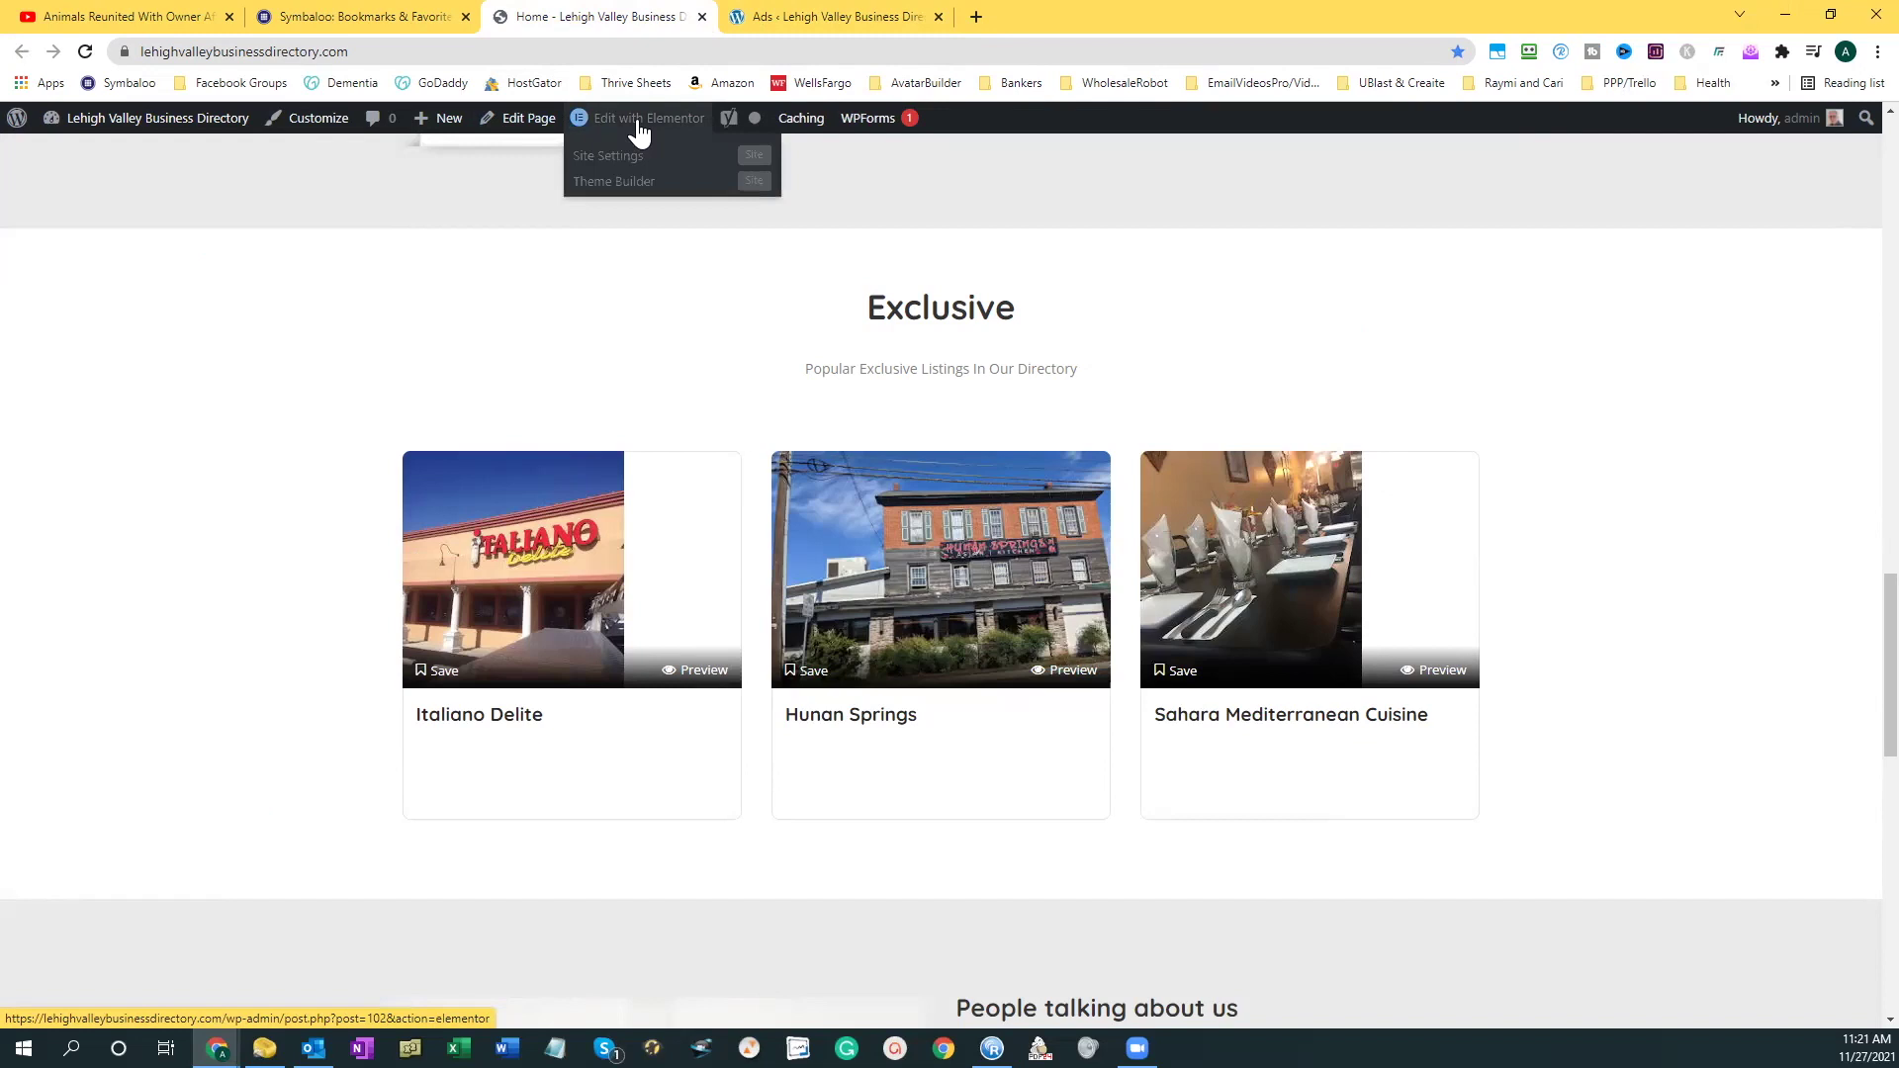
Launch 'Edit with Elementor' for the homepage from the admin bar.
{"action": "left_click", "coordinate": [638, 131]}
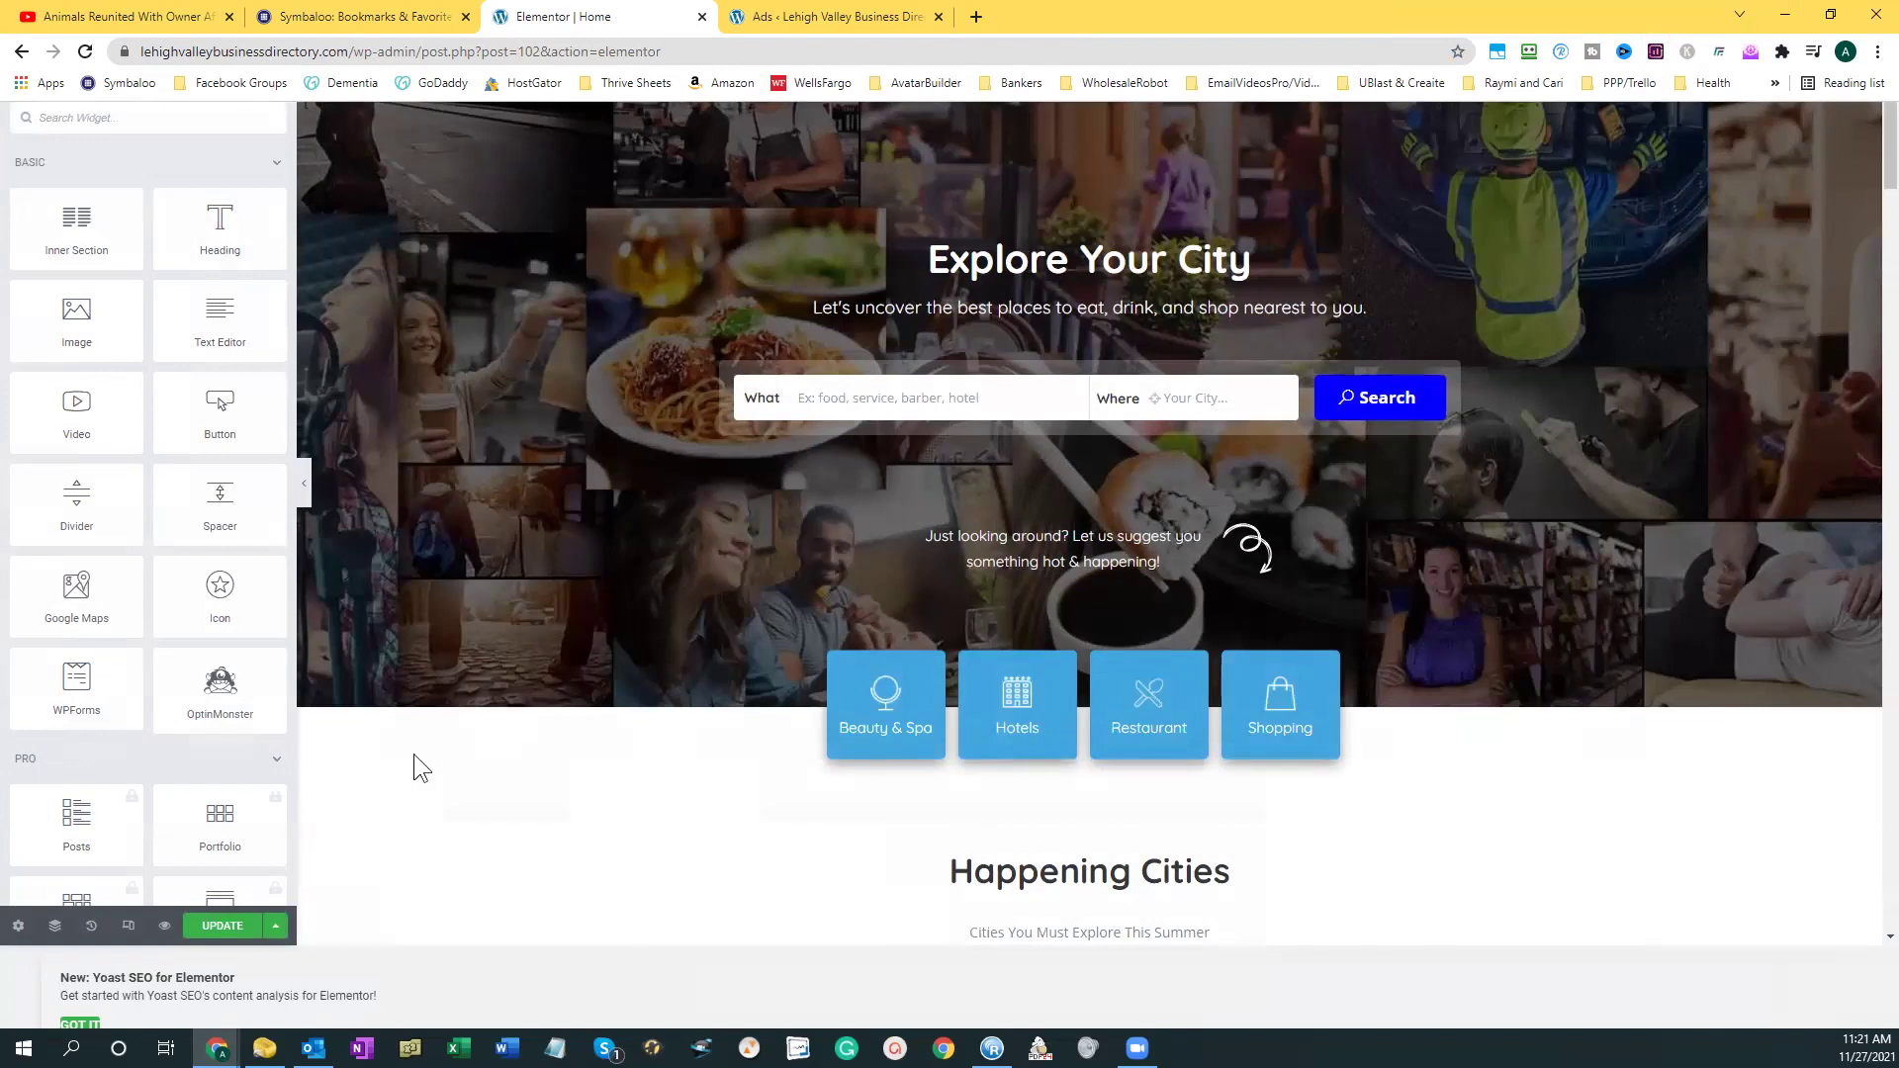
{"action": "scroll", "coordinate": [230, 786], "scroll_direction": "down", "scroll_amount": 3}
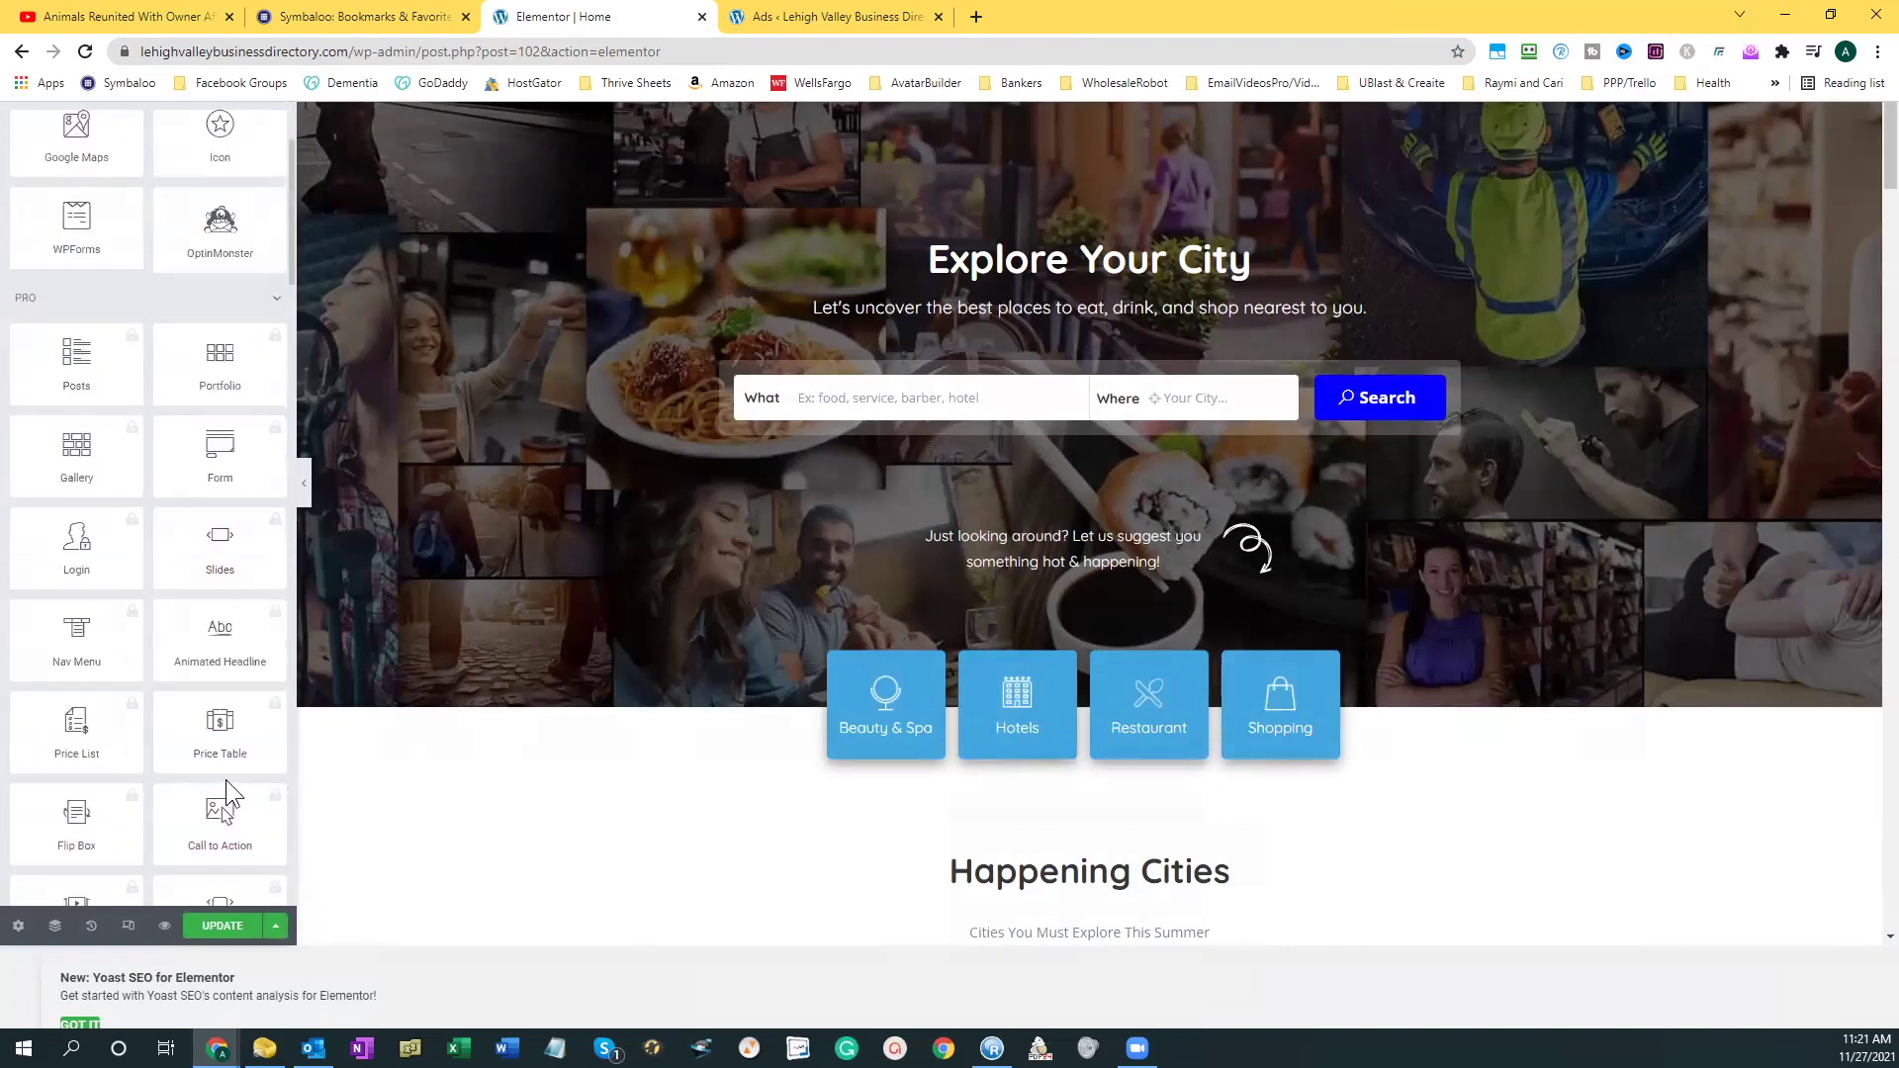
{"action": "scroll", "coordinate": [434, 774], "scroll_direction": "down", "scroll_amount": 5}
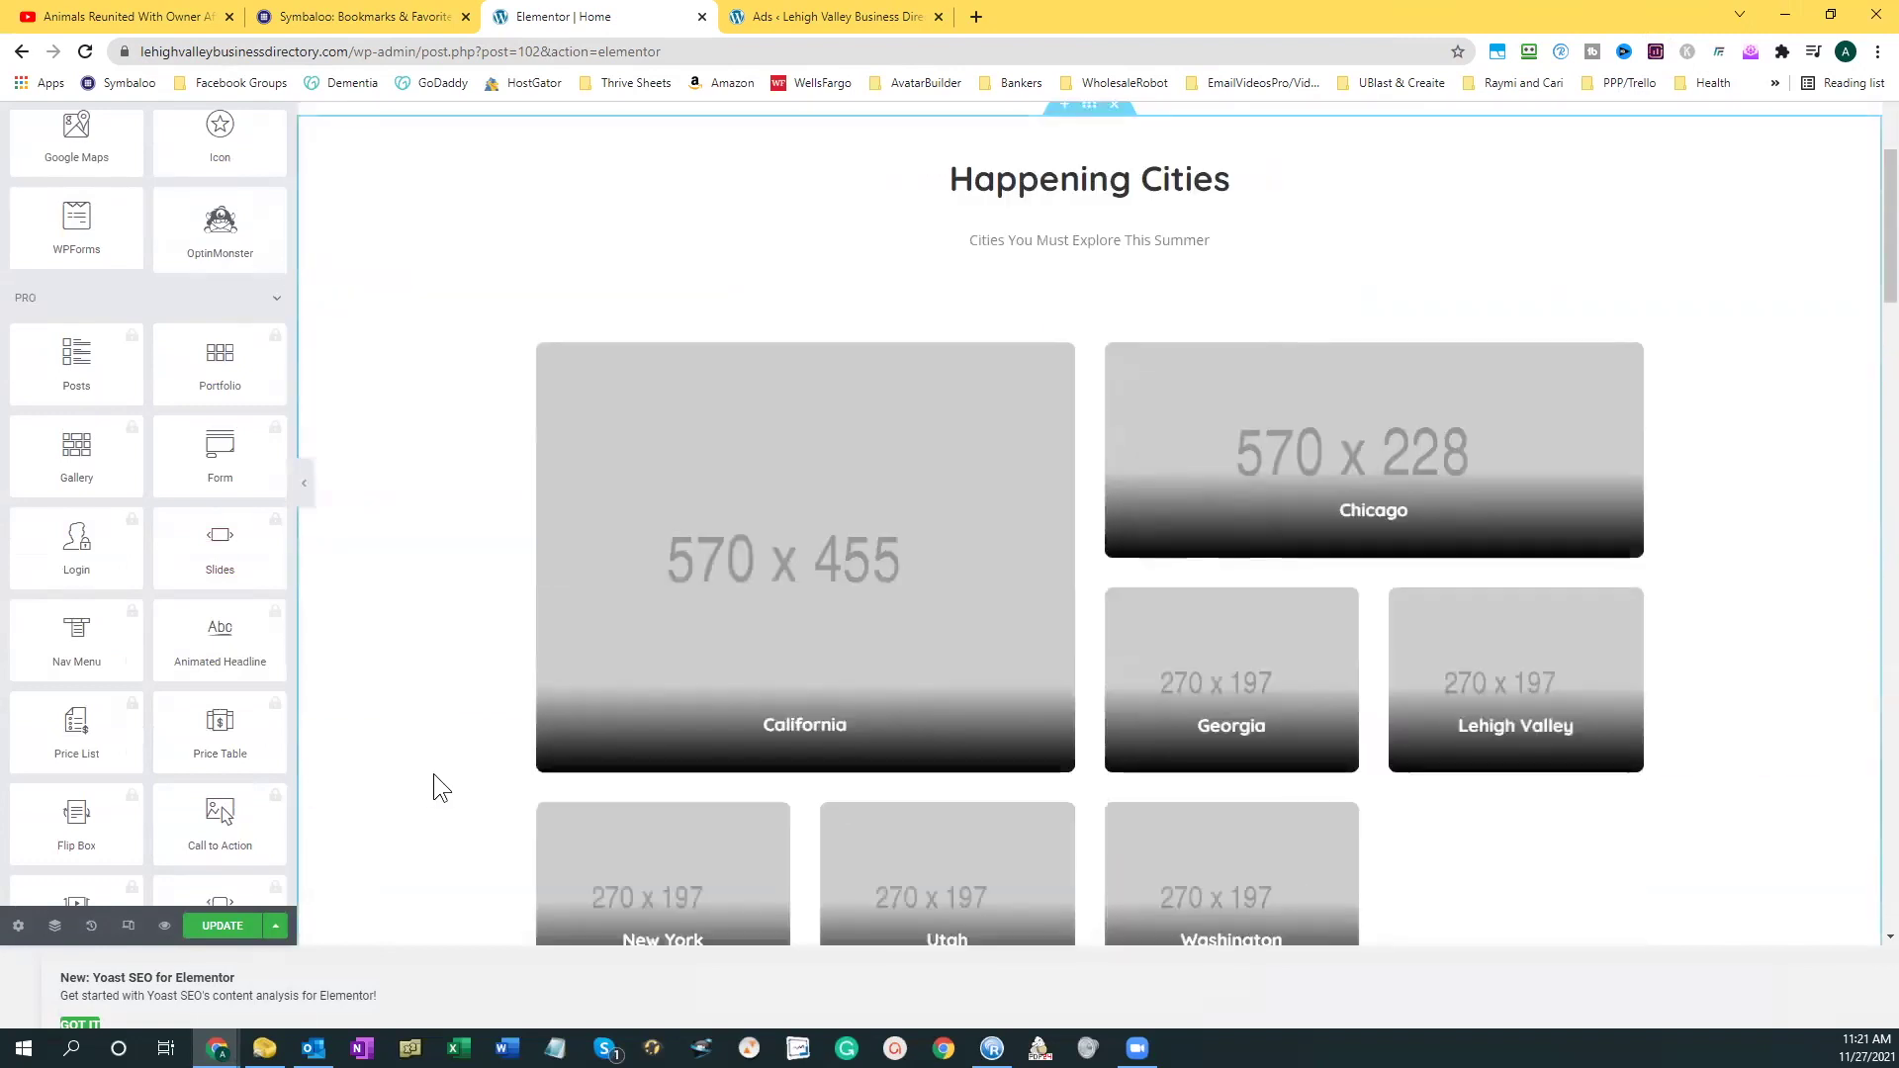
{"action": "scroll", "coordinate": [434, 774], "scroll_direction": "down", "scroll_amount": 2}
{"action": "scroll", "coordinate": [433, 772], "scroll_direction": "down", "scroll_amount": 2}
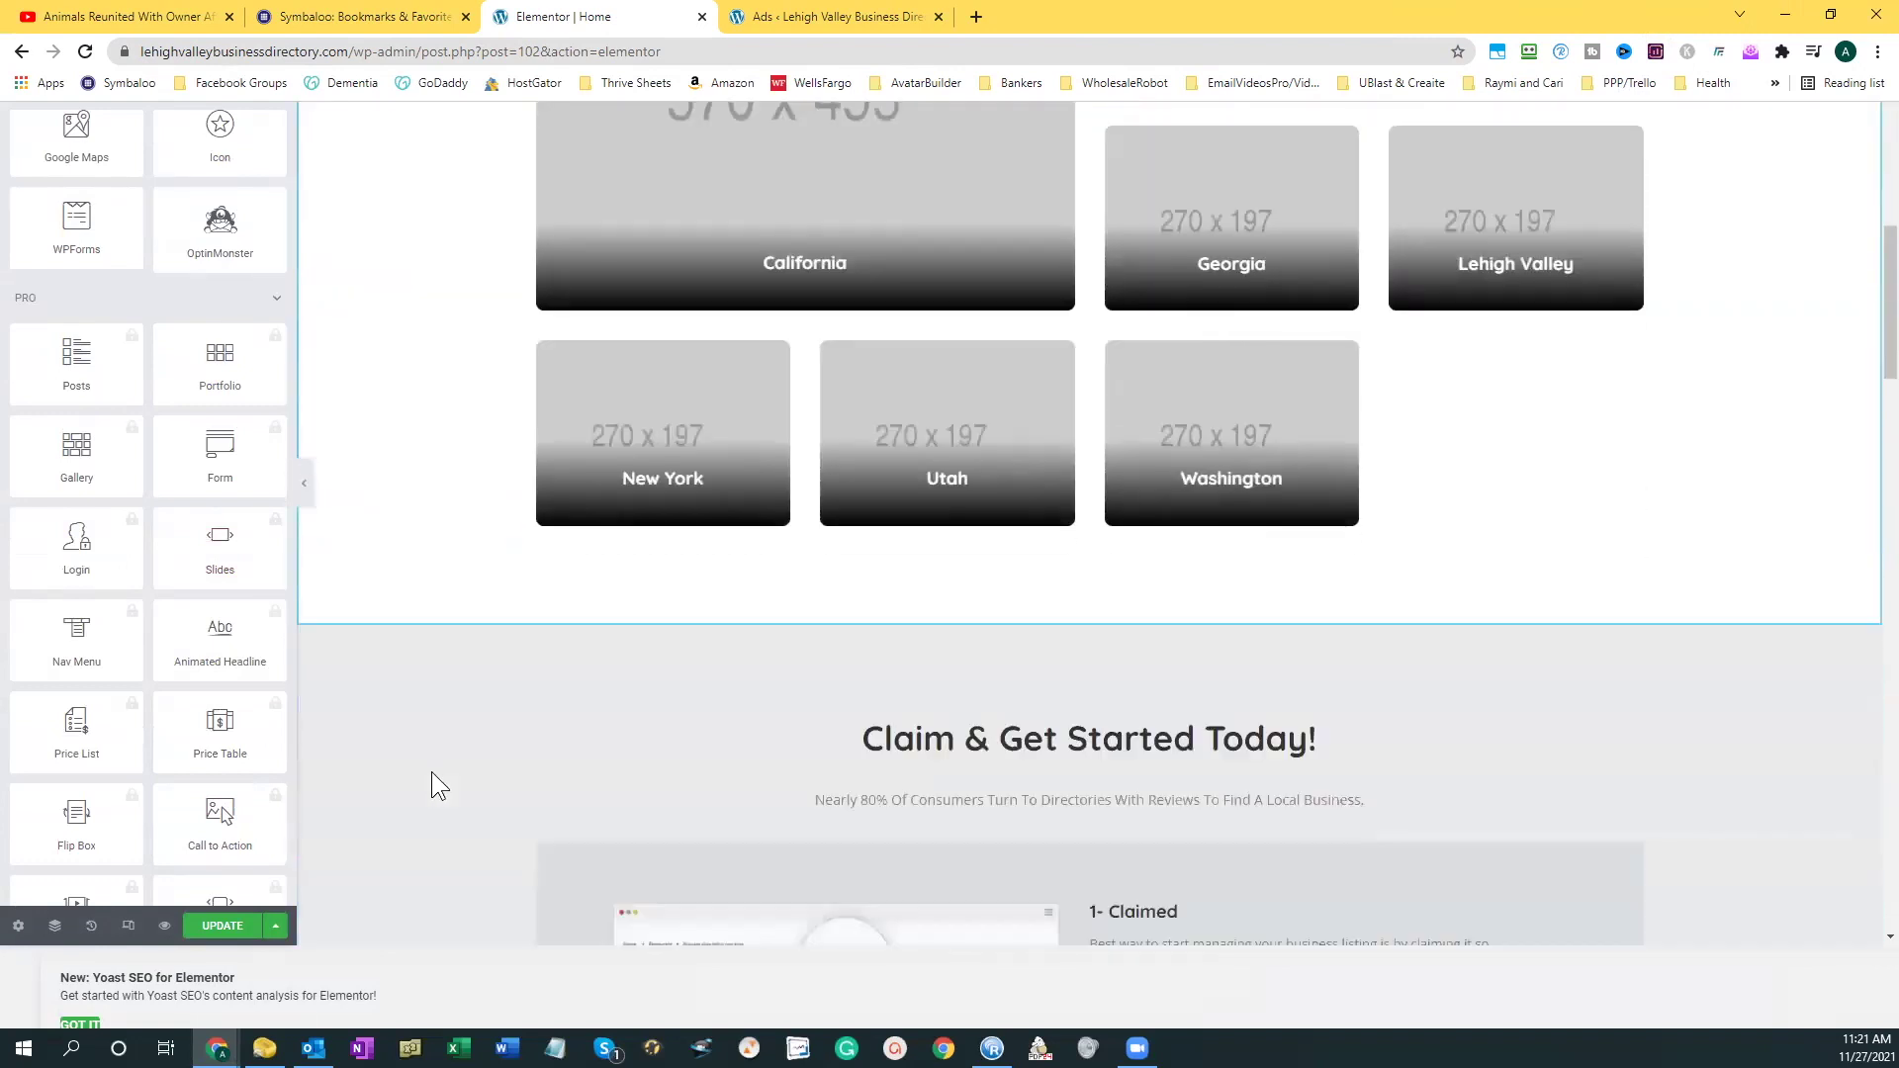
{"action": "scroll", "coordinate": [433, 773], "scroll_direction": "down", "scroll_amount": 3}
{"action": "scroll", "coordinate": [429, 766], "scroll_direction": "down", "scroll_amount": 2}
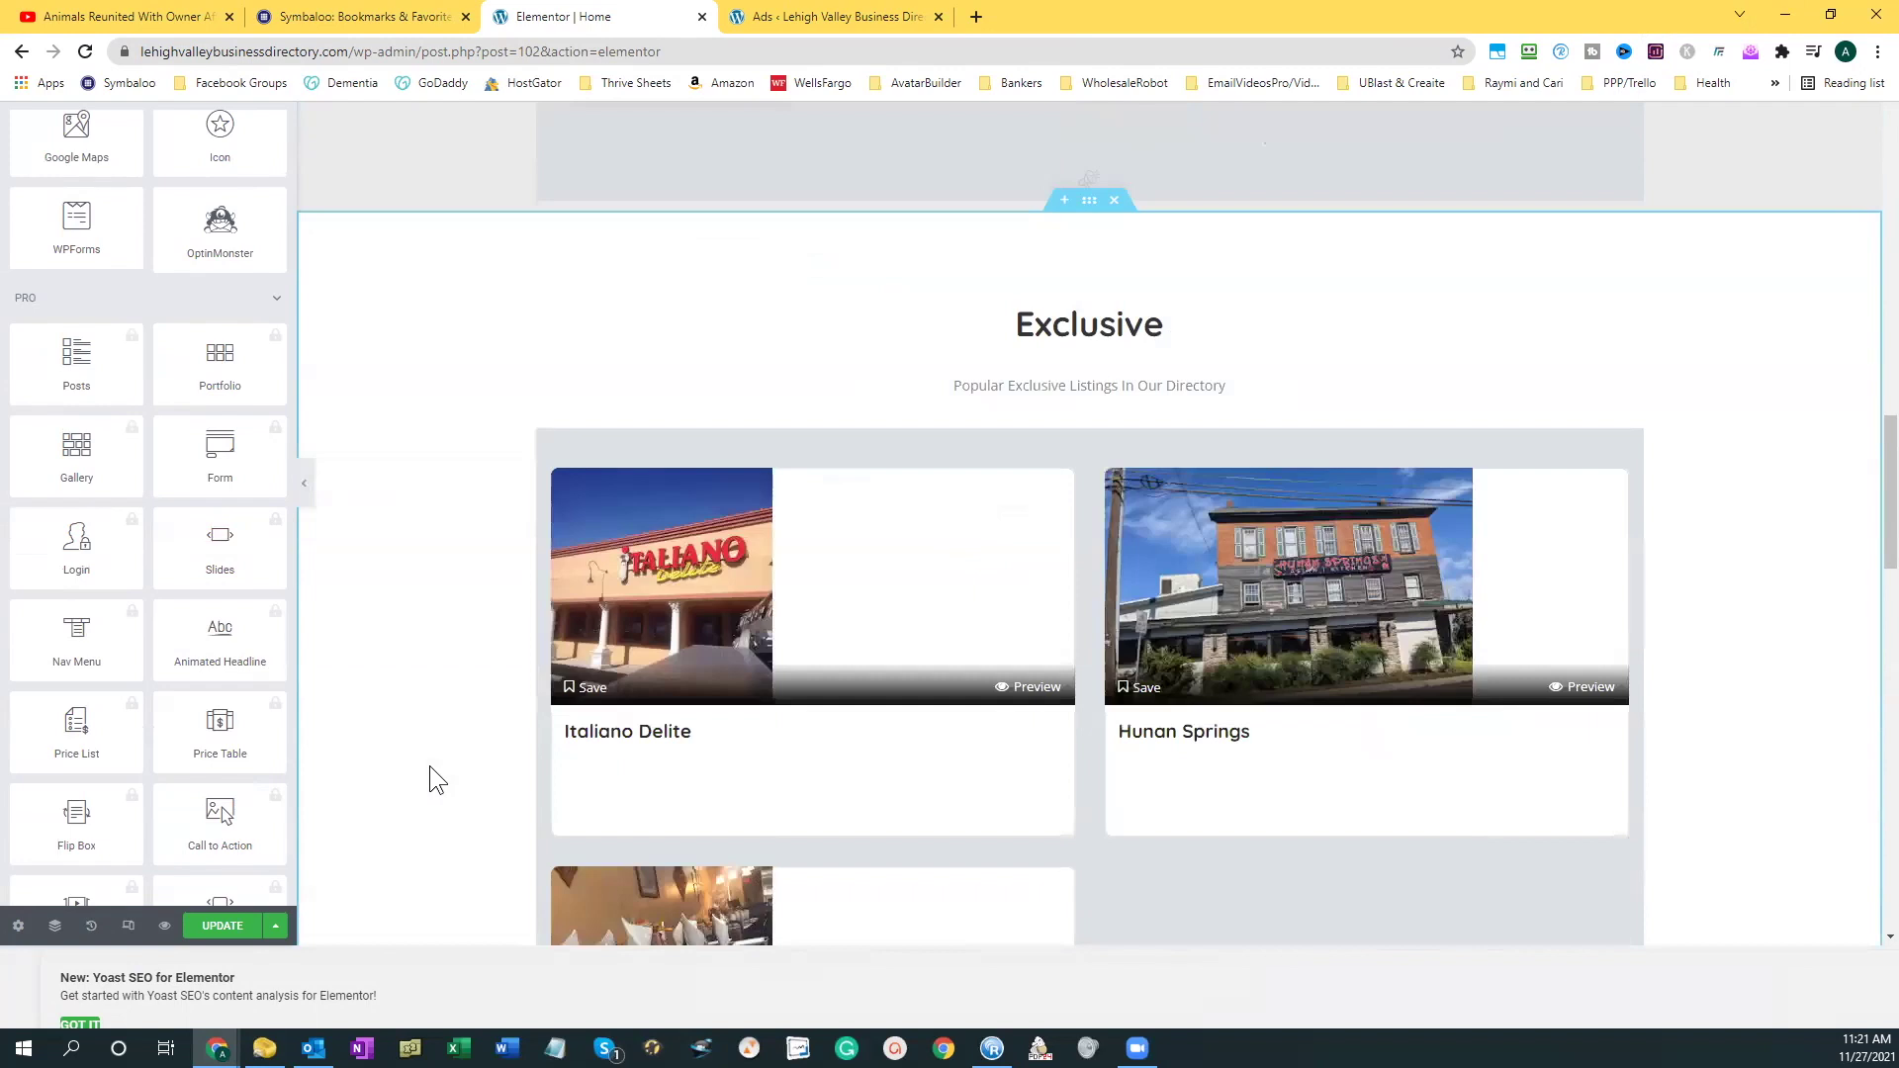
{"action": "scroll", "coordinate": [429, 766], "scroll_direction": "down", "scroll_amount": 2}
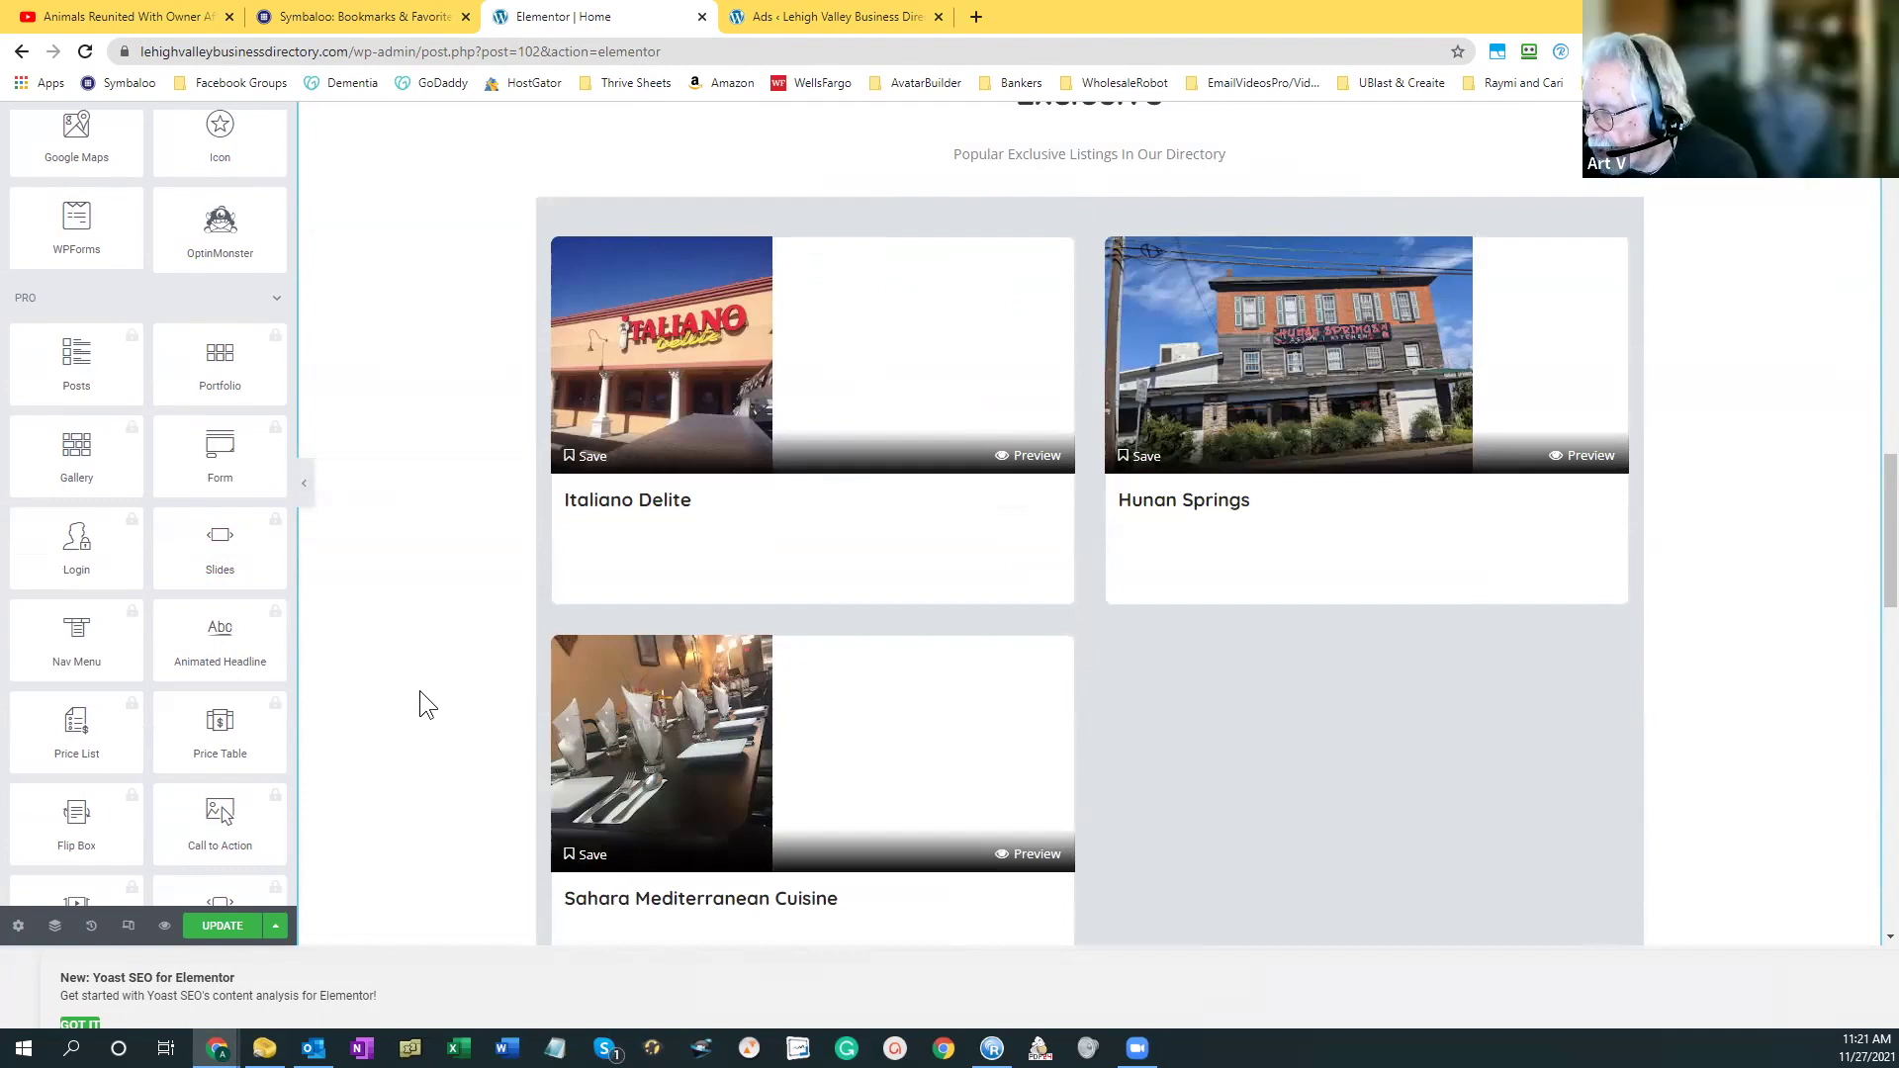
{"action": "scroll", "coordinate": [420, 689], "scroll_direction": "down", "scroll_amount": 4}
{"action": "scroll", "coordinate": [416, 691], "scroll_direction": "down", "scroll_amount": 1}
{"action": "scroll", "coordinate": [417, 691], "scroll_direction": "down", "scroll_amount": 1}
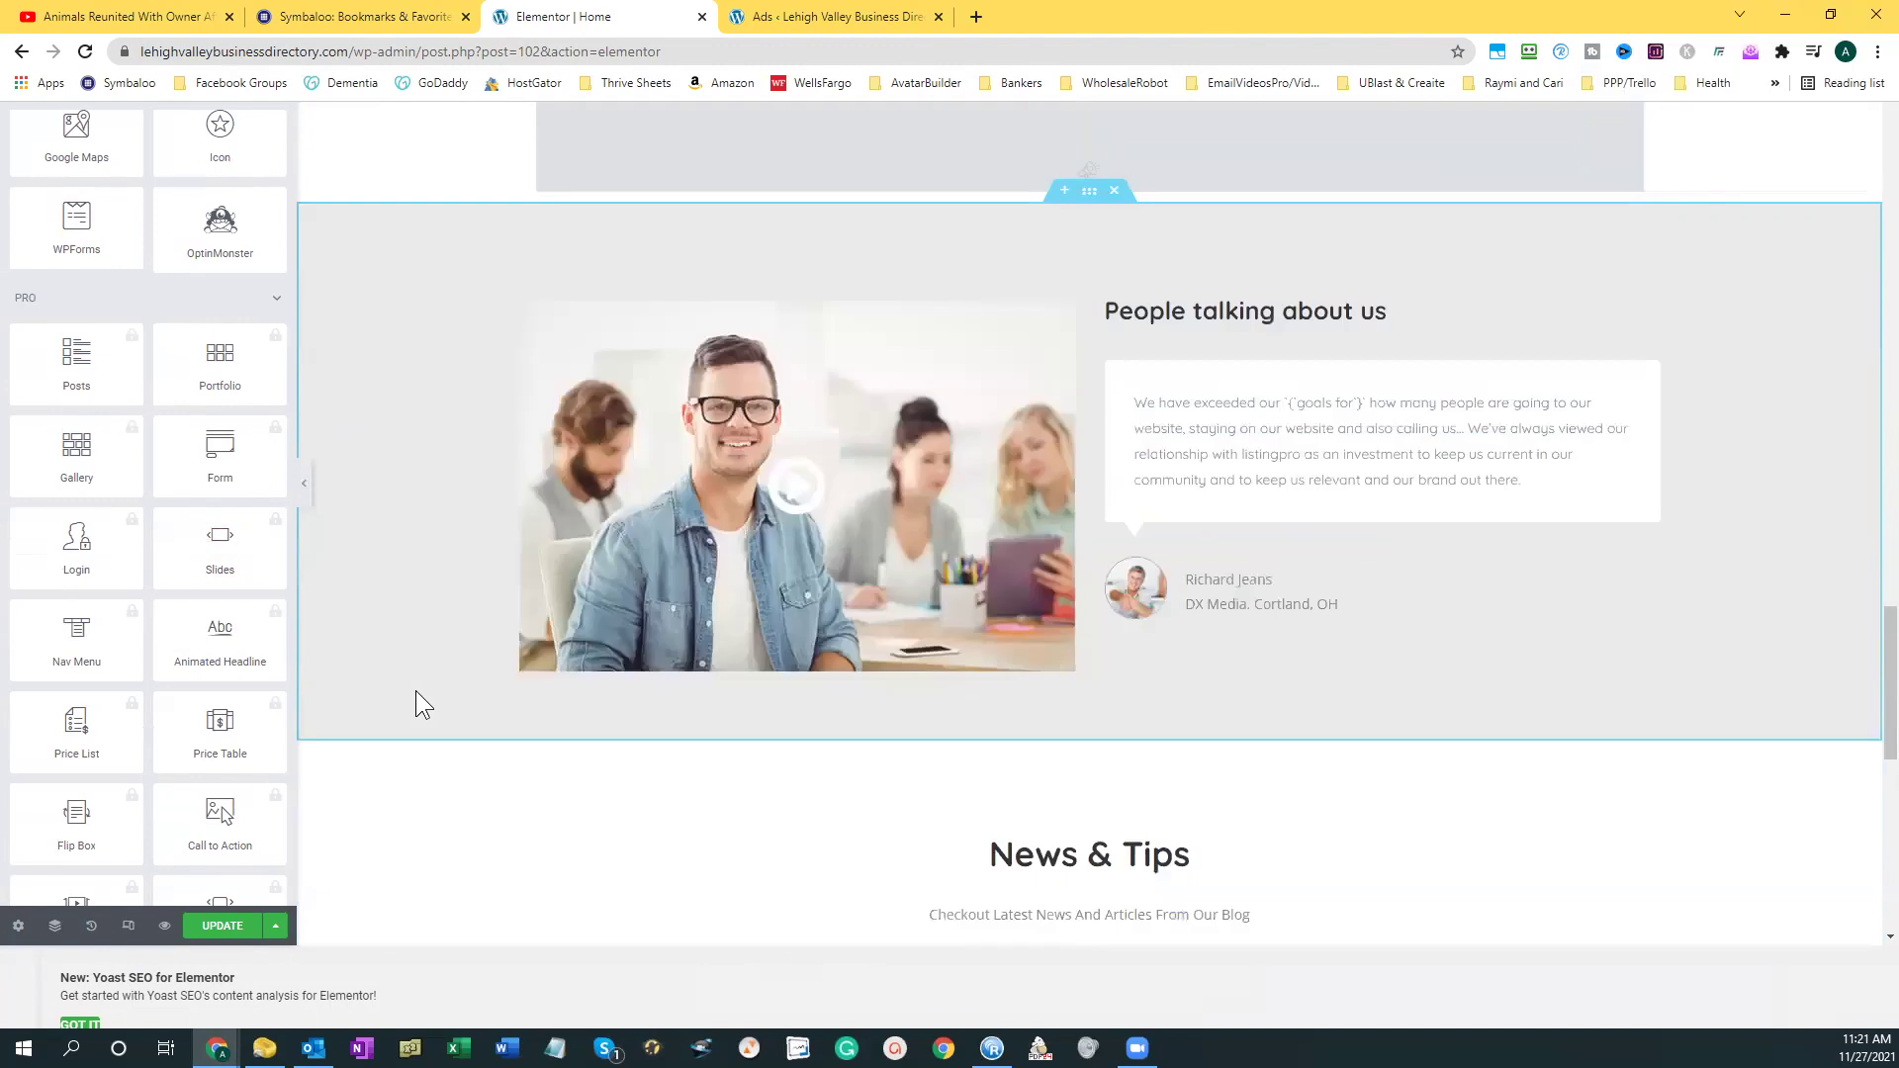
{"action": "scroll", "coordinate": [411, 689], "scroll_direction": "down", "scroll_amount": 1}
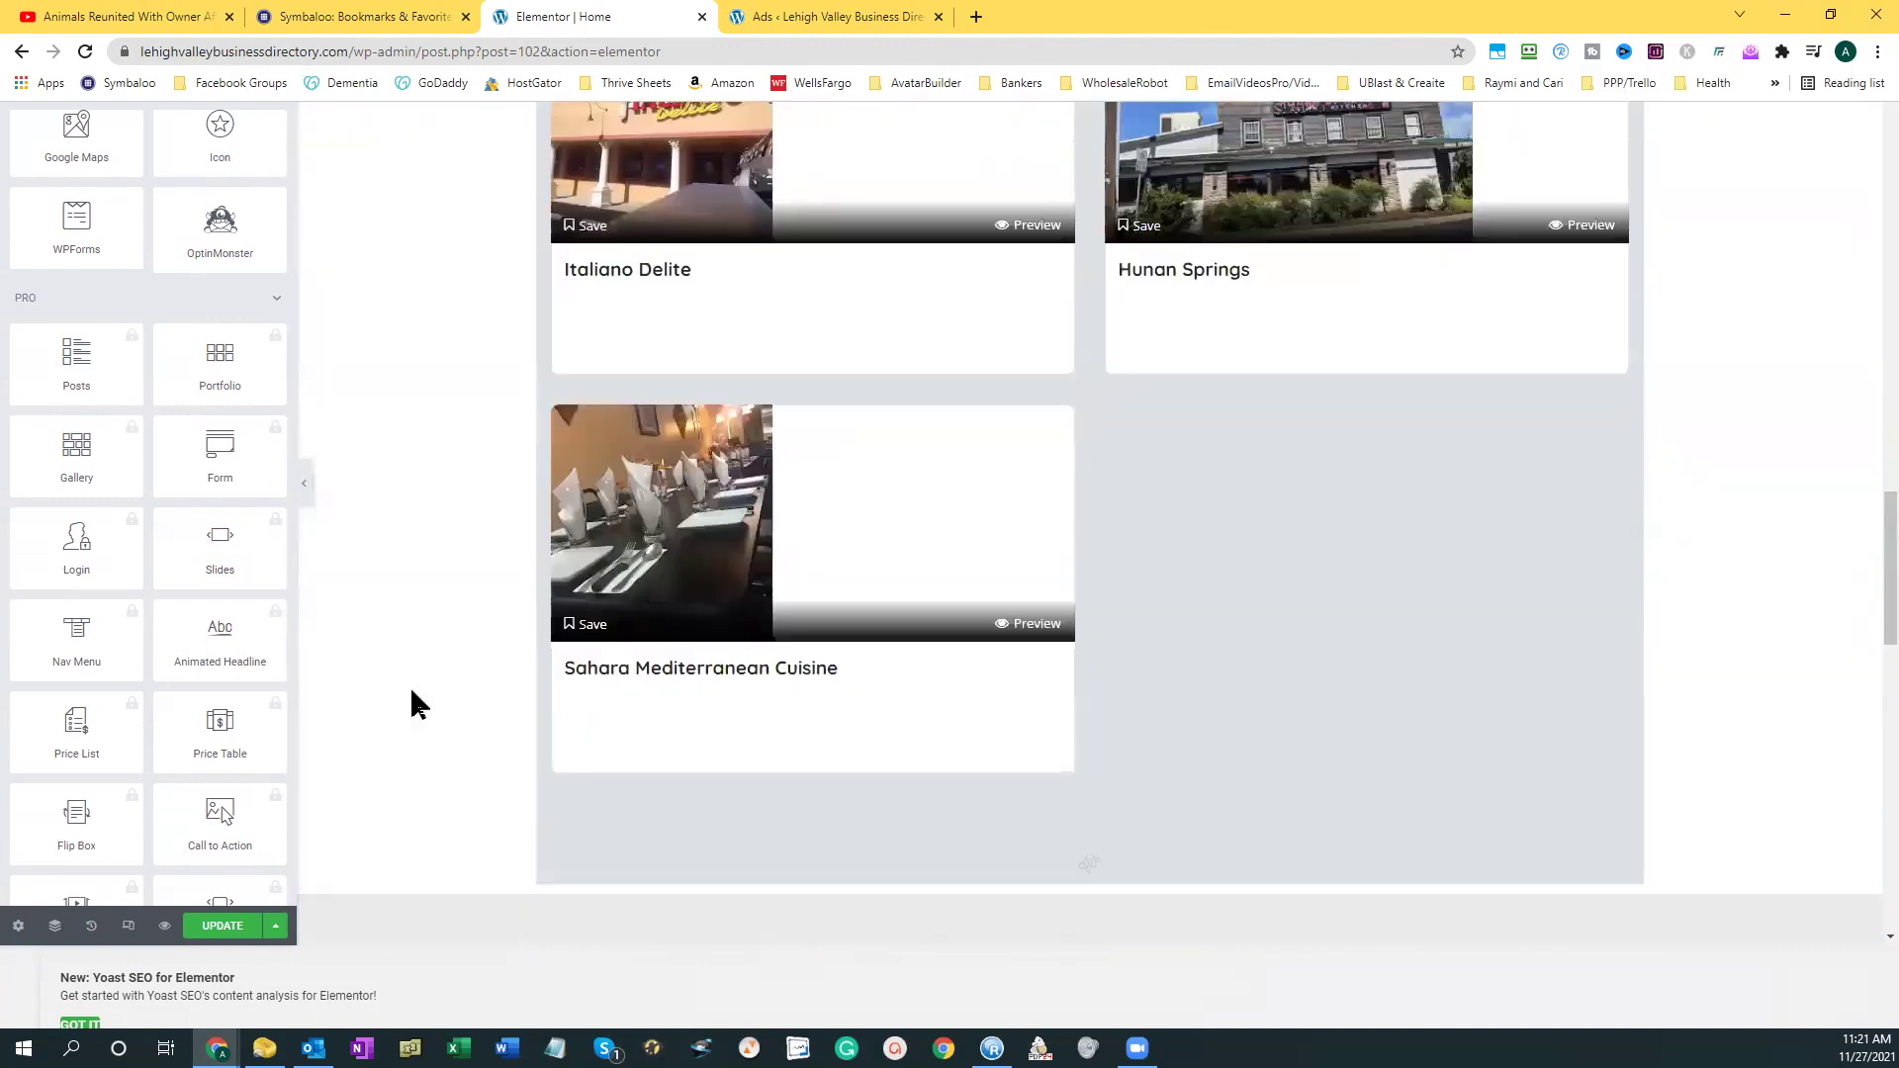
{"action": "scroll", "coordinate": [412, 692], "scroll_direction": "up", "scroll_amount": 3}
{"action": "scroll", "coordinate": [412, 691], "scroll_direction": "up", "scroll_amount": 1}
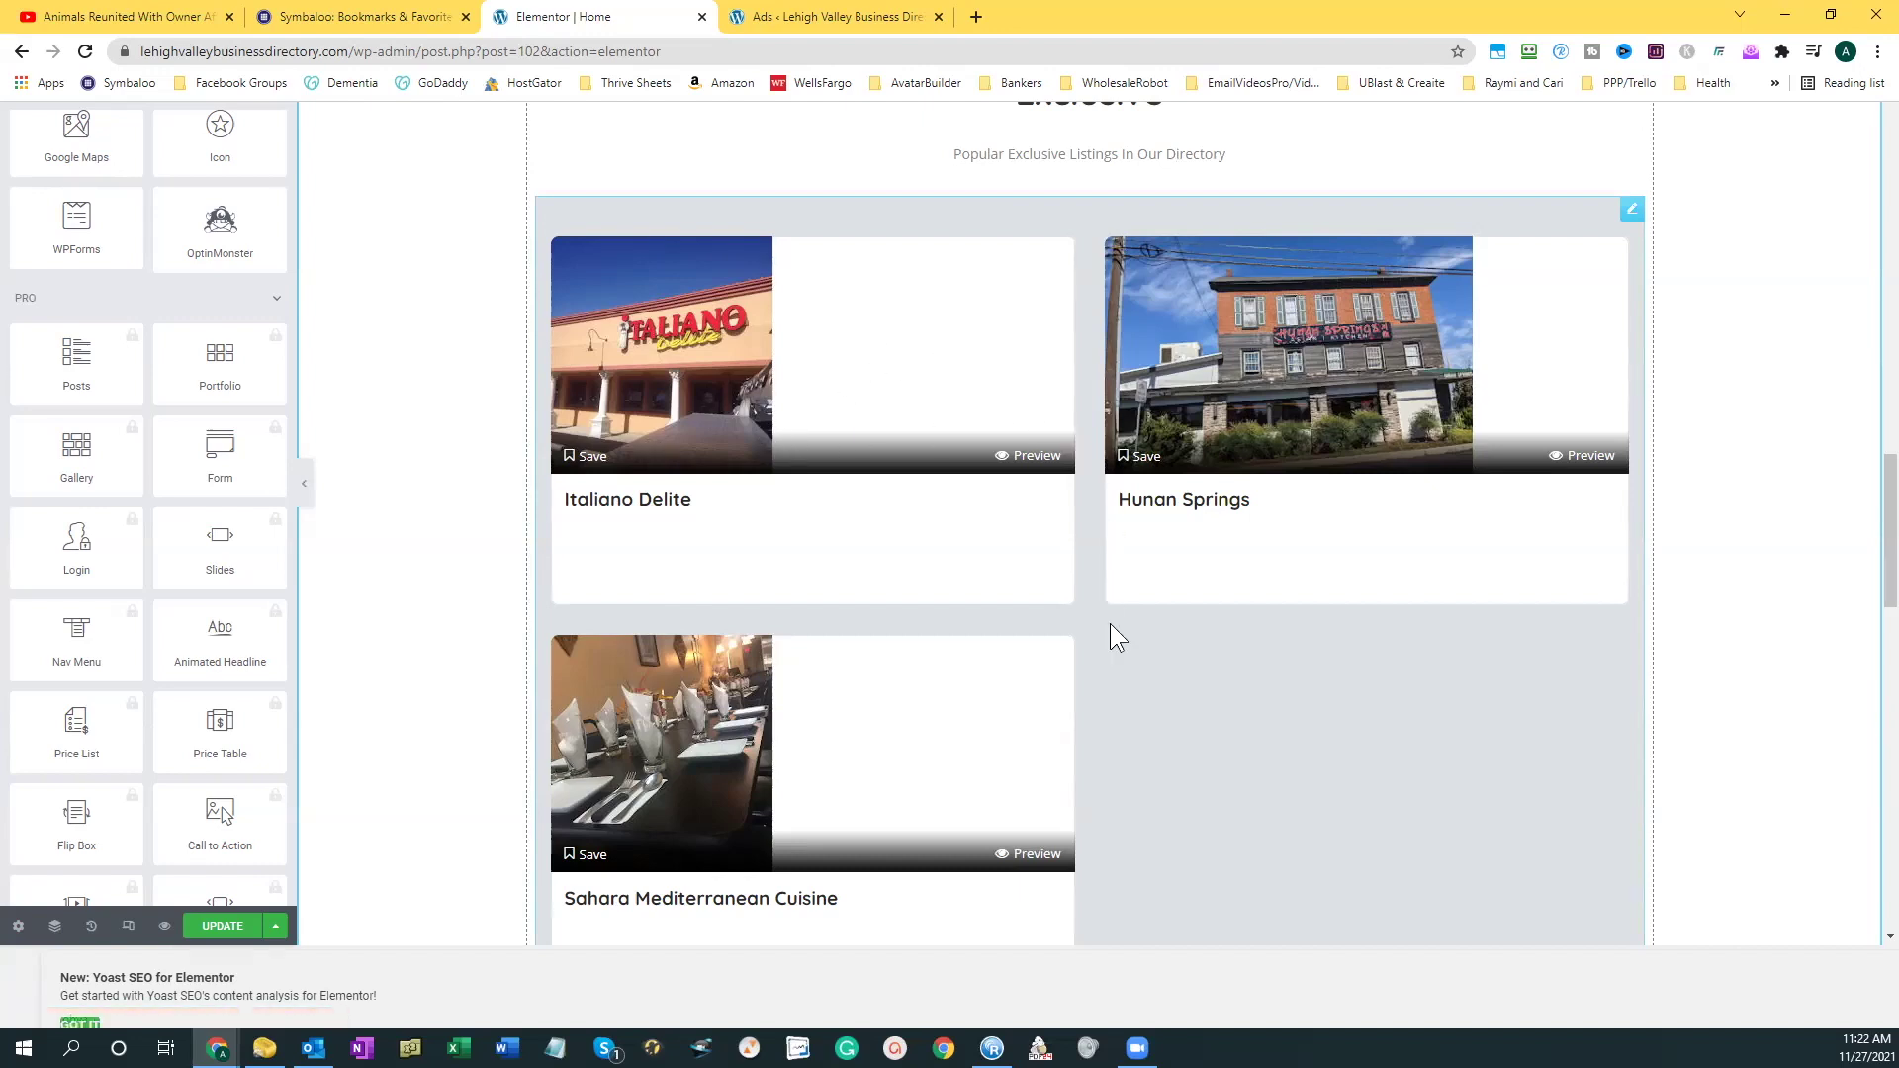
Open the Edit Listing Posts settings for the Exclusive section's listings widget.
{"action": "left_click", "coordinate": [1198, 755]}
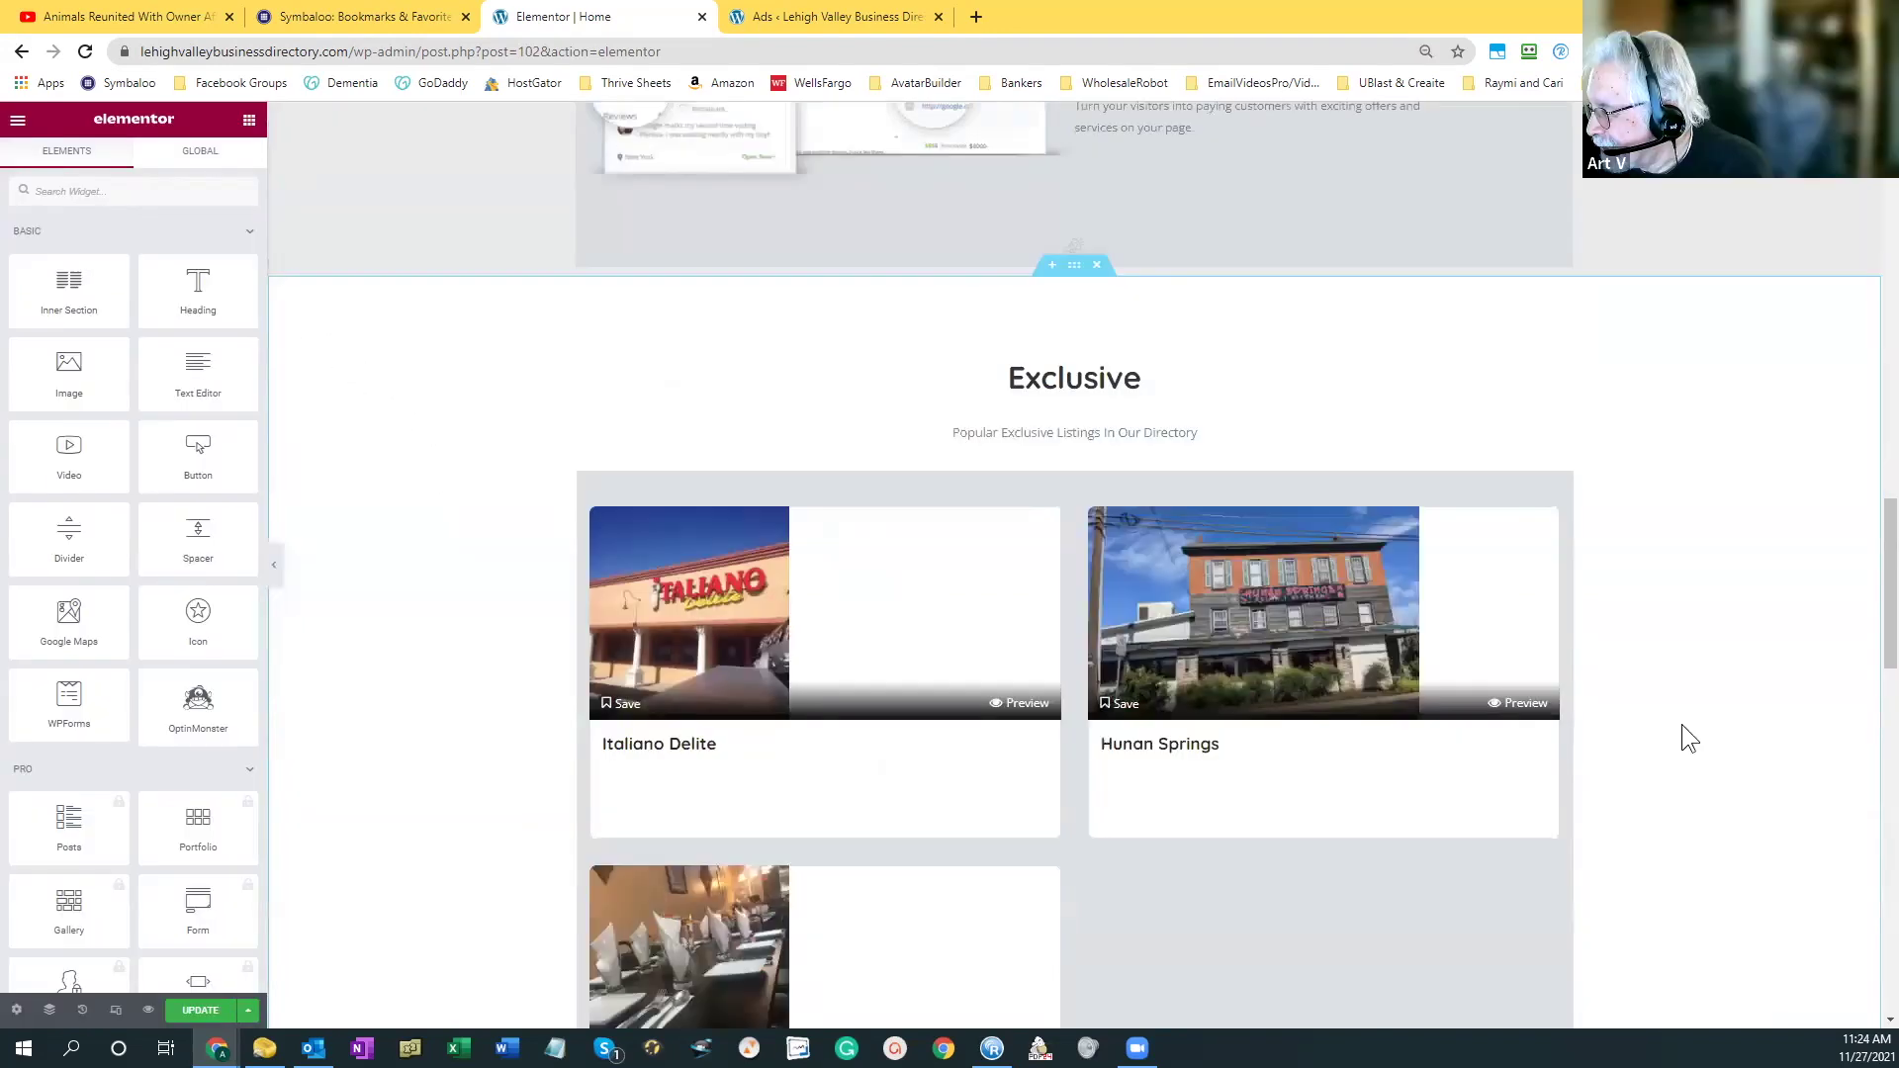
{"action": "scroll", "coordinate": [1682, 738], "scroll_direction": "down", "scroll_amount": 3}
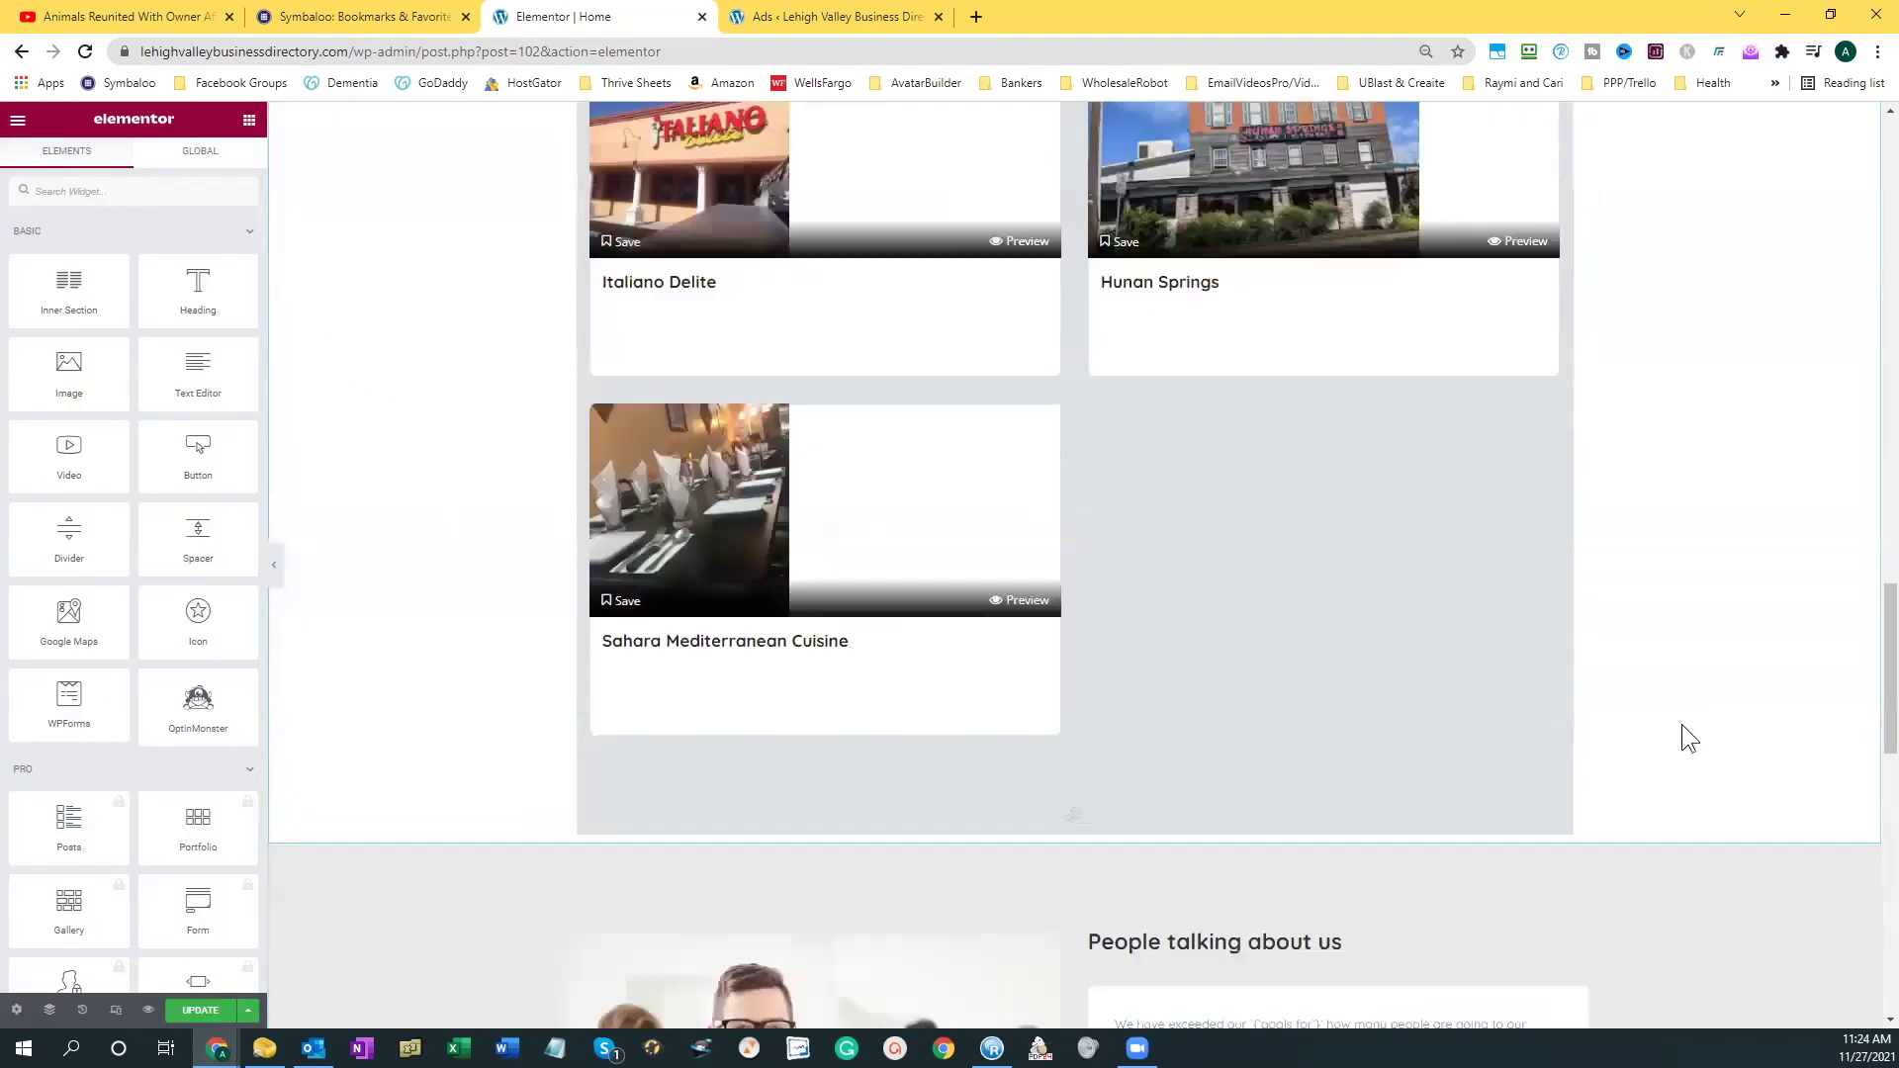
{"action": "scroll", "coordinate": [1682, 737], "scroll_direction": "up", "scroll_amount": 2}
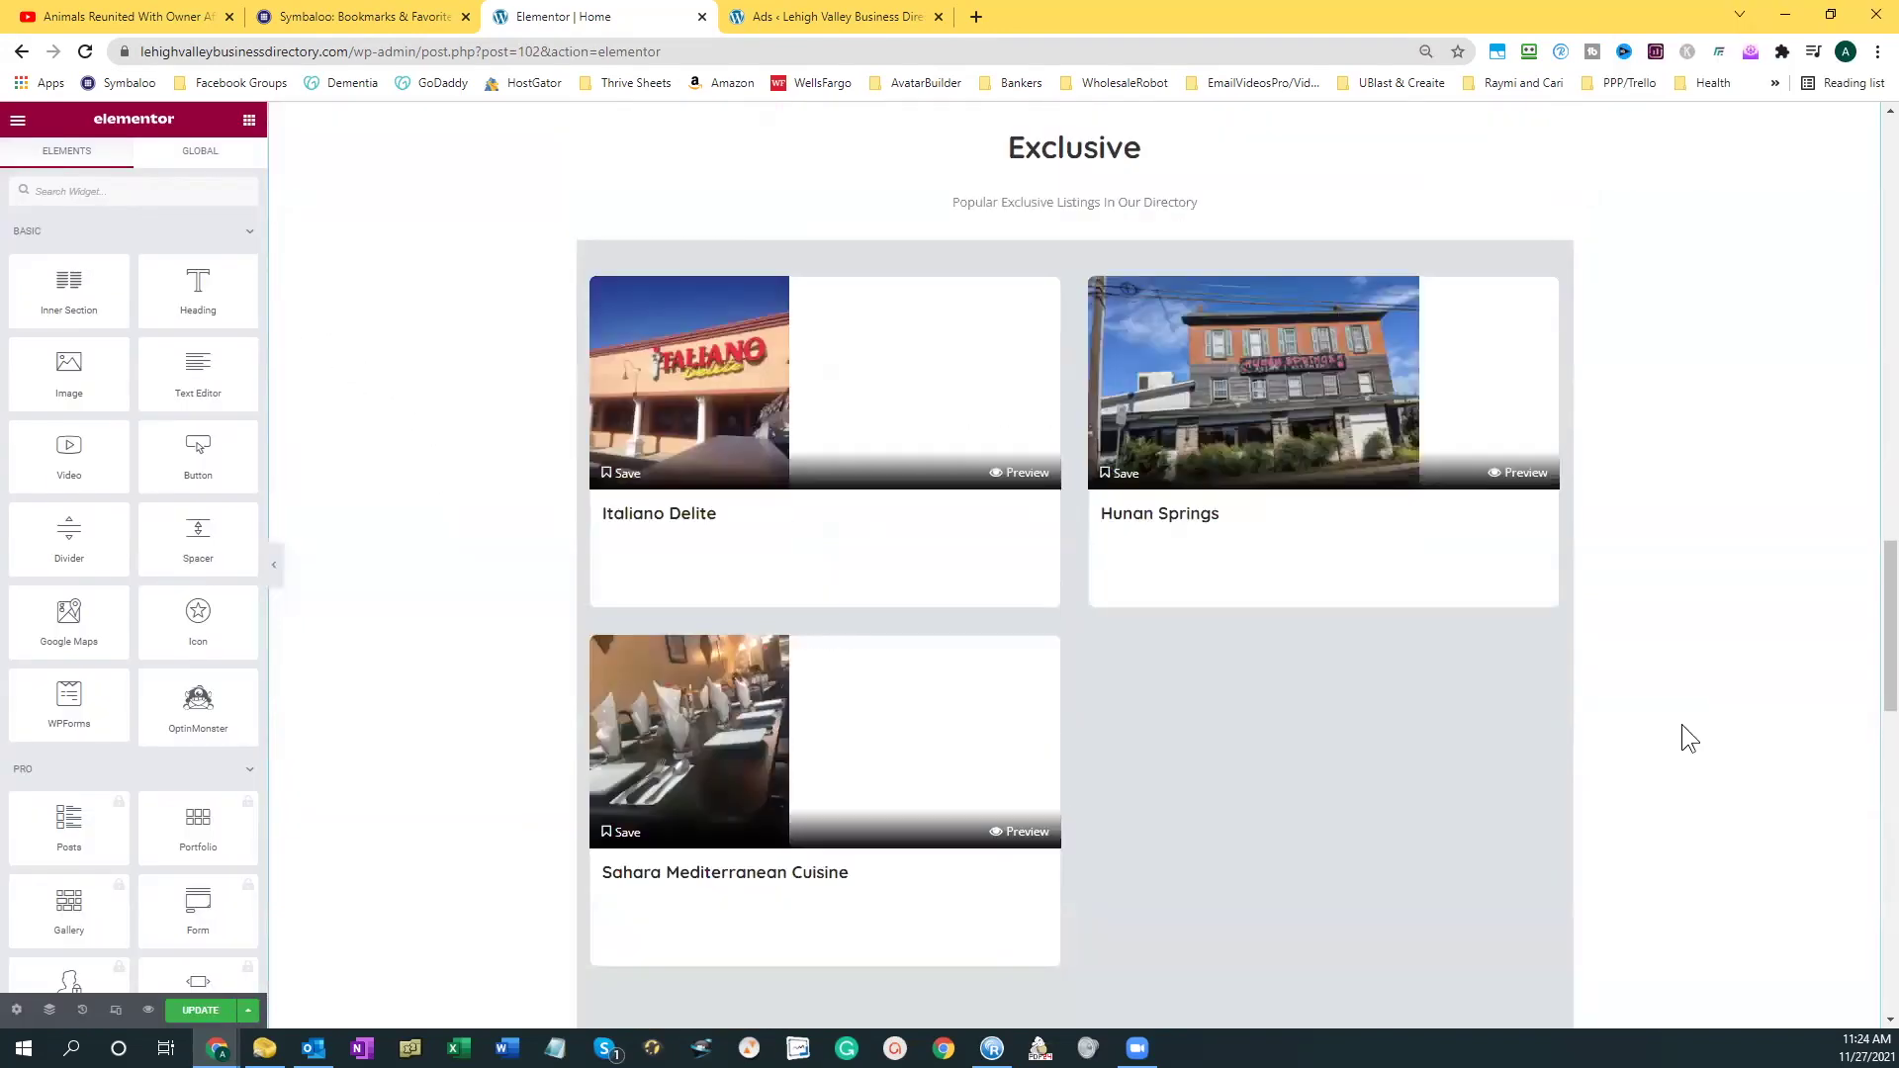
{"action": "left_click", "coordinate": [1355, 707]}
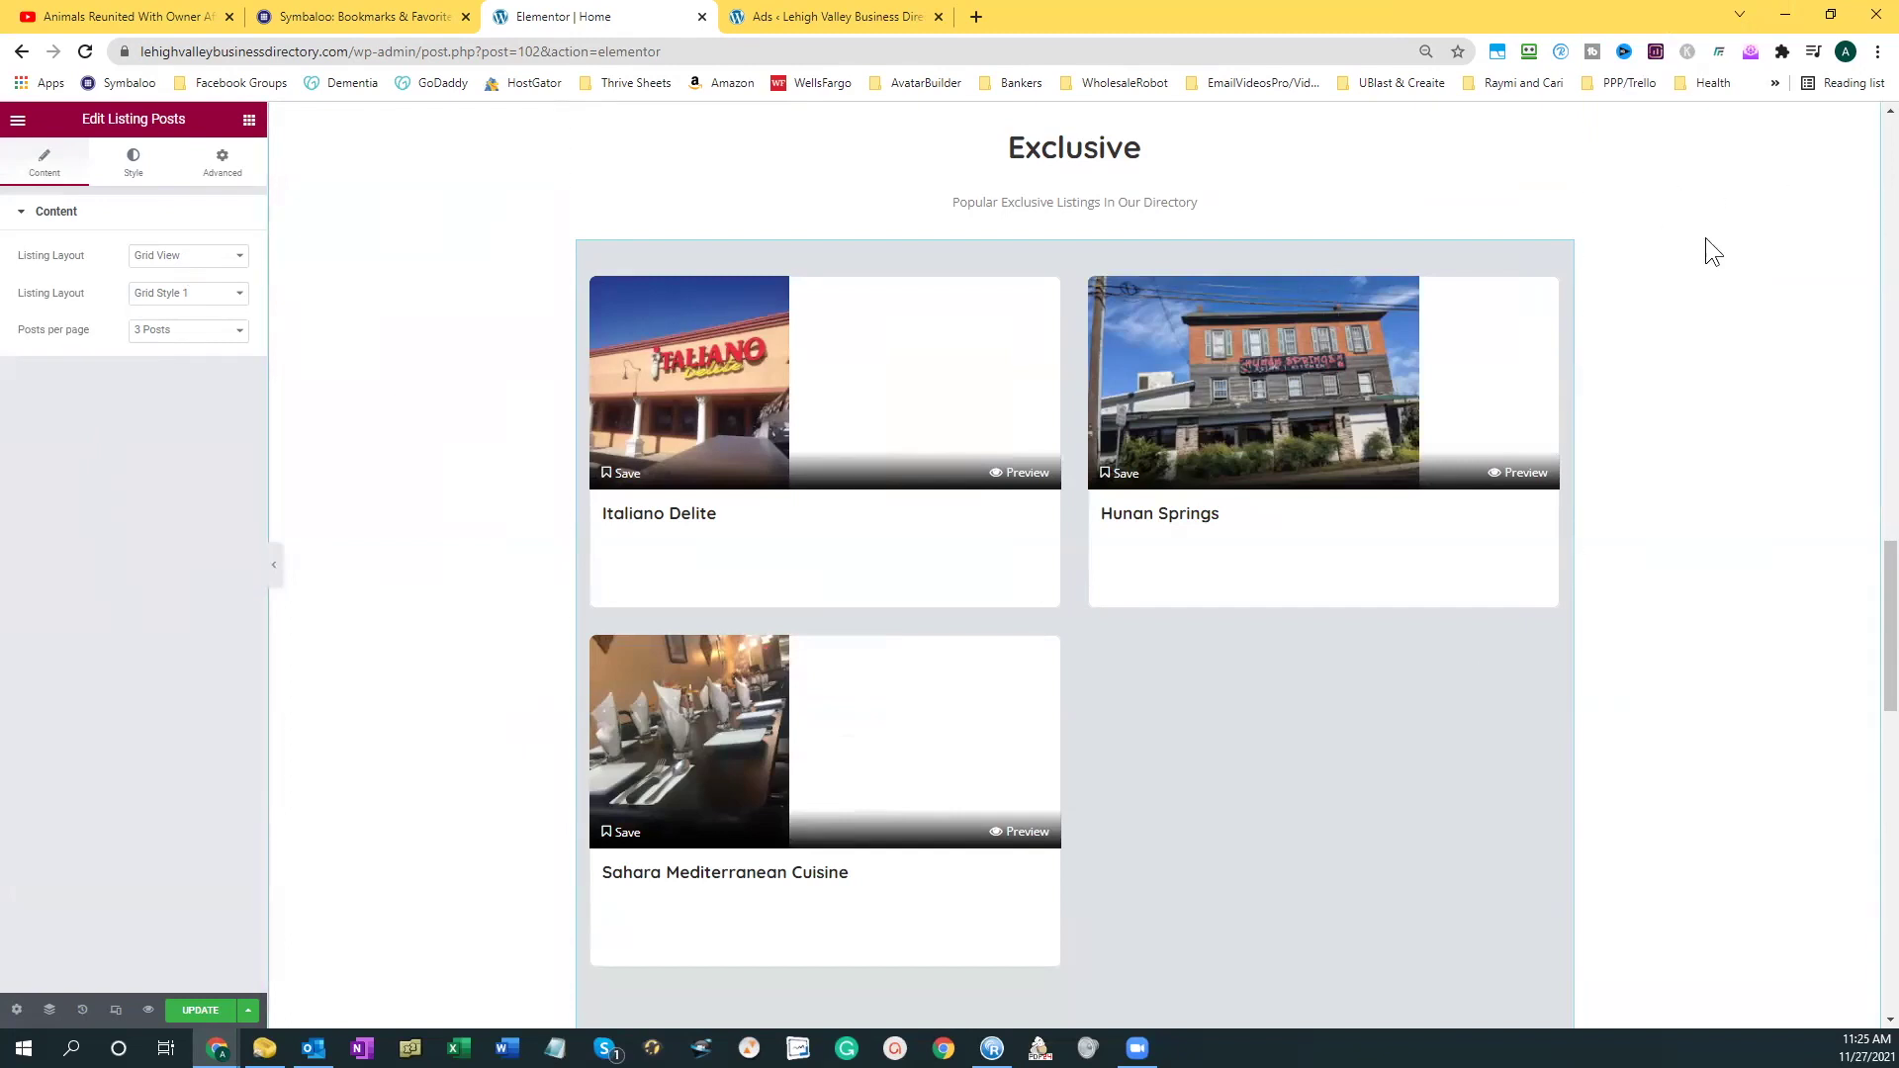
{"action": "scroll", "coordinate": [1722, 252], "scroll_direction": "up", "scroll_amount": 2}
{"action": "scroll", "coordinate": [1732, 258], "scroll_direction": "down", "scroll_amount": 2}
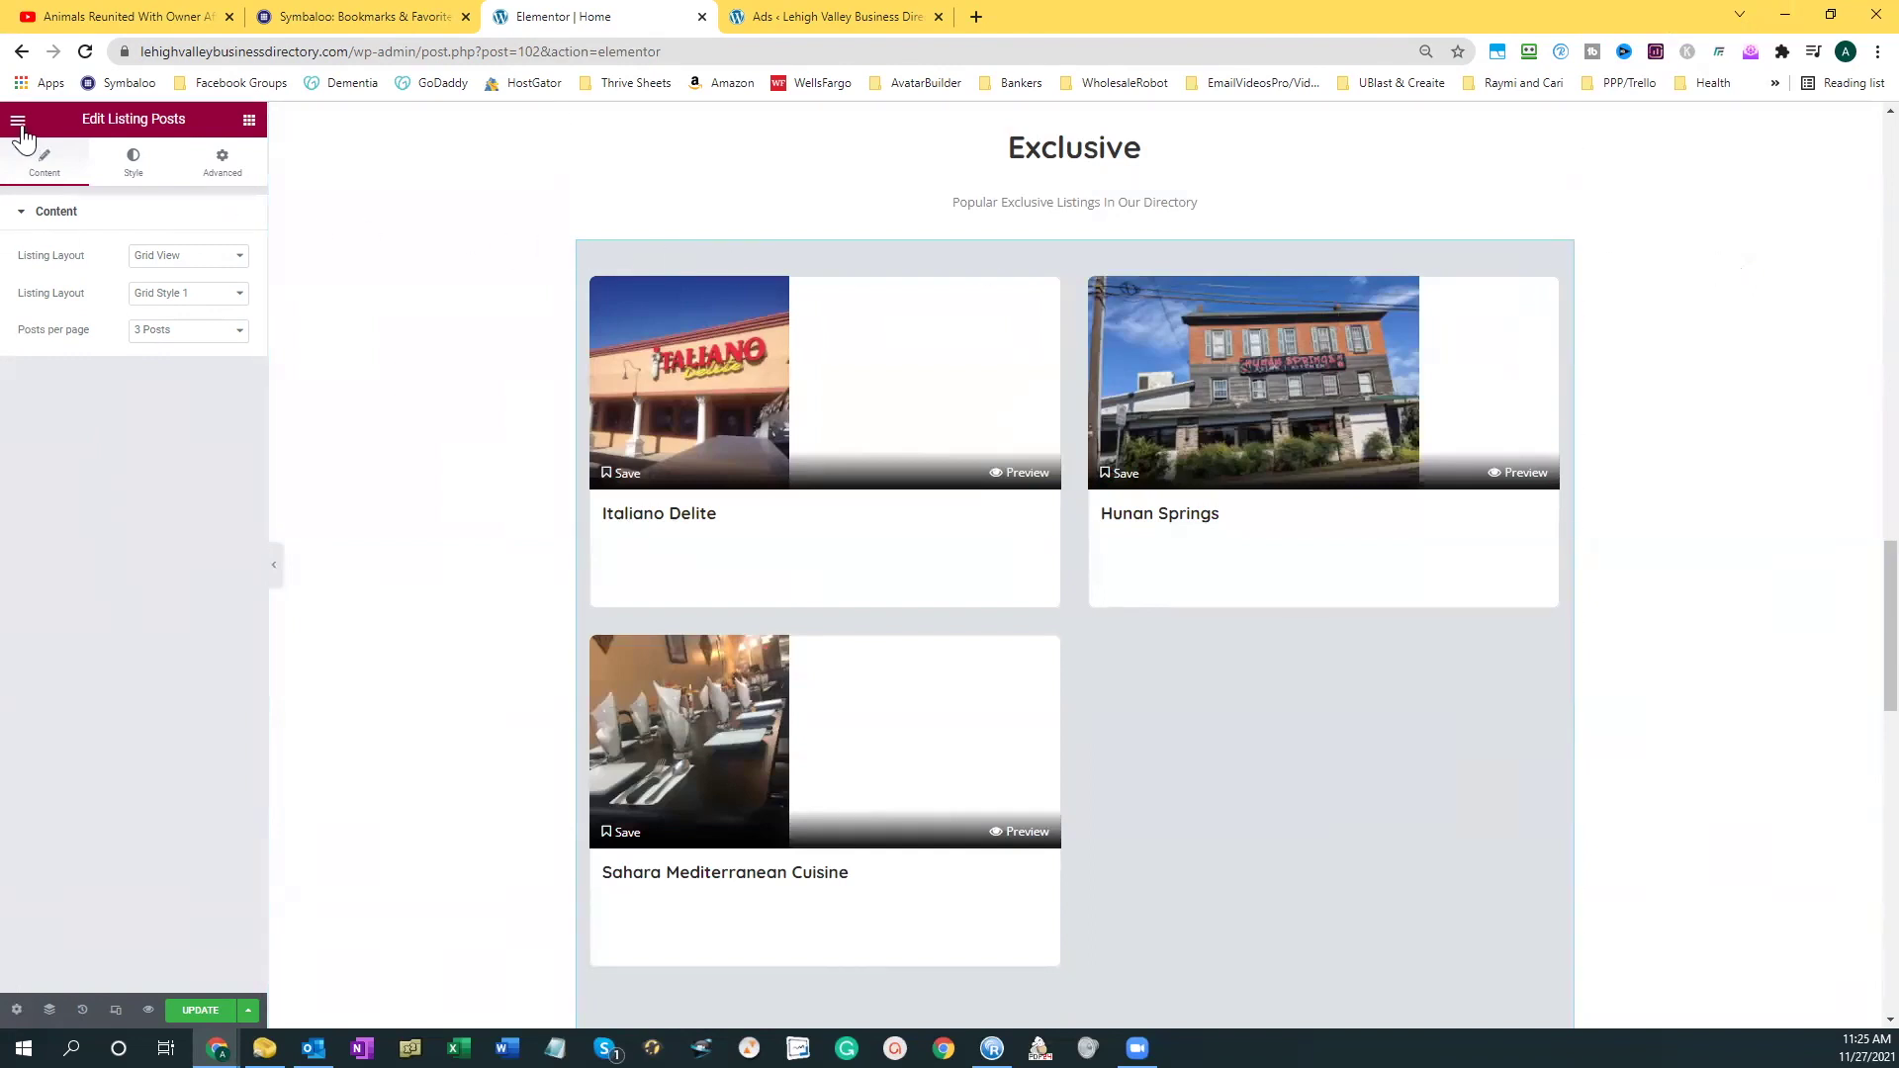
Return to the Elements panel to browse ListingPro widgets like Listing Posts and Claimed Listings.
{"action": "left_click", "coordinate": [253, 128]}
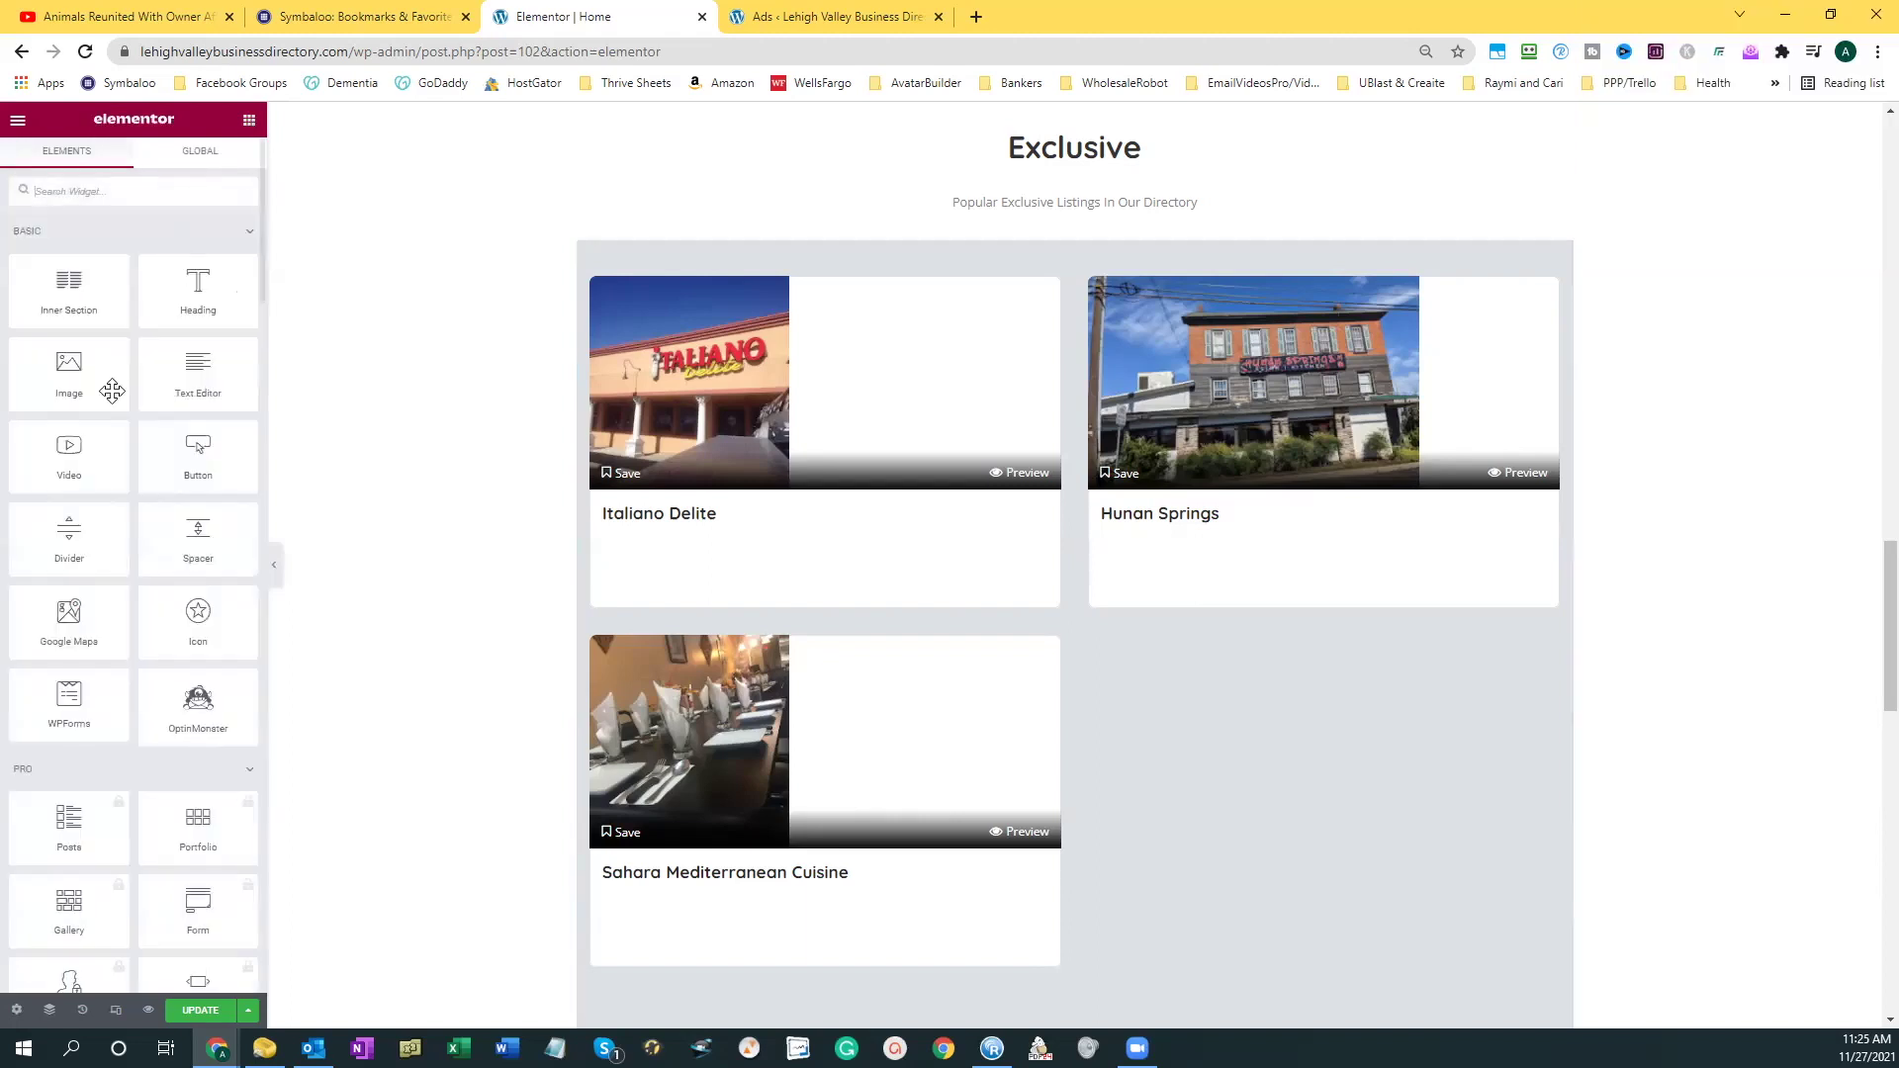
{"action": "scroll", "coordinate": [157, 709], "scroll_direction": "down", "scroll_amount": 10}
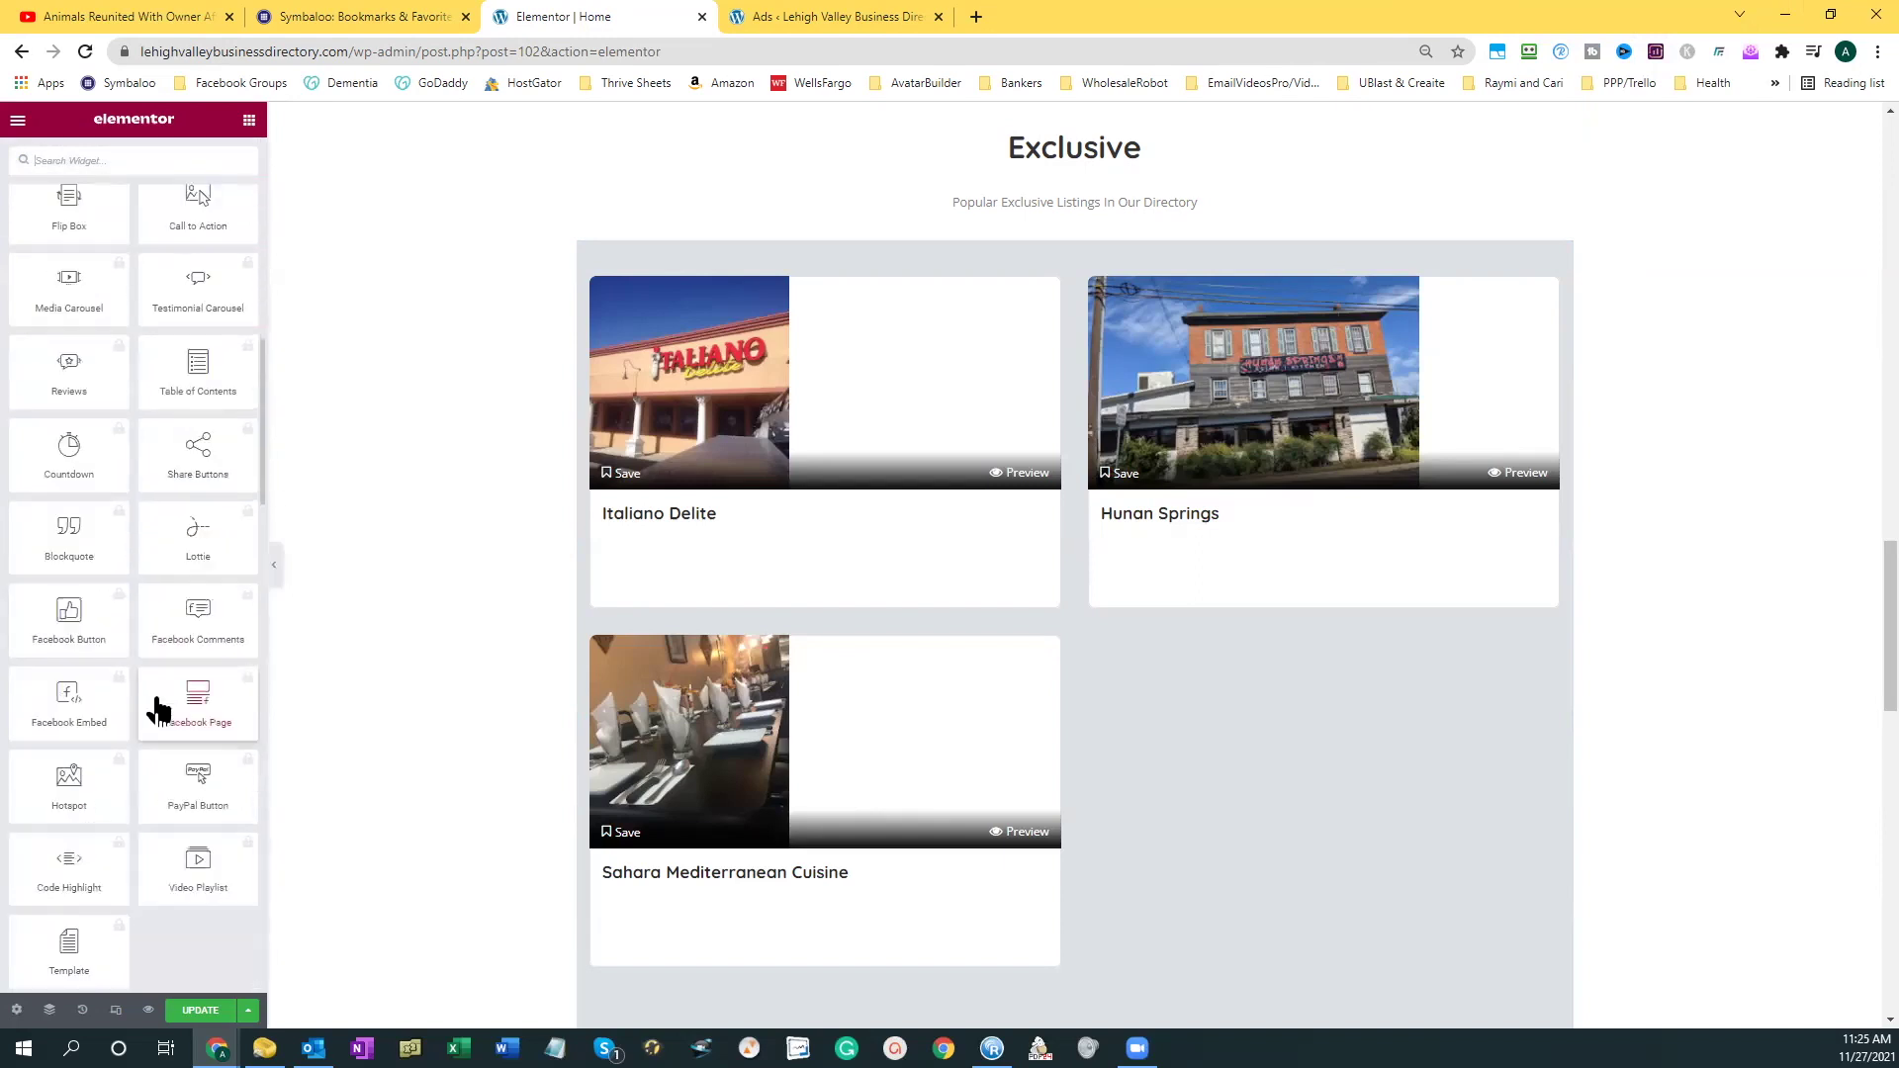
{"action": "scroll", "coordinate": [158, 711], "scroll_direction": "up", "scroll_amount": 5}
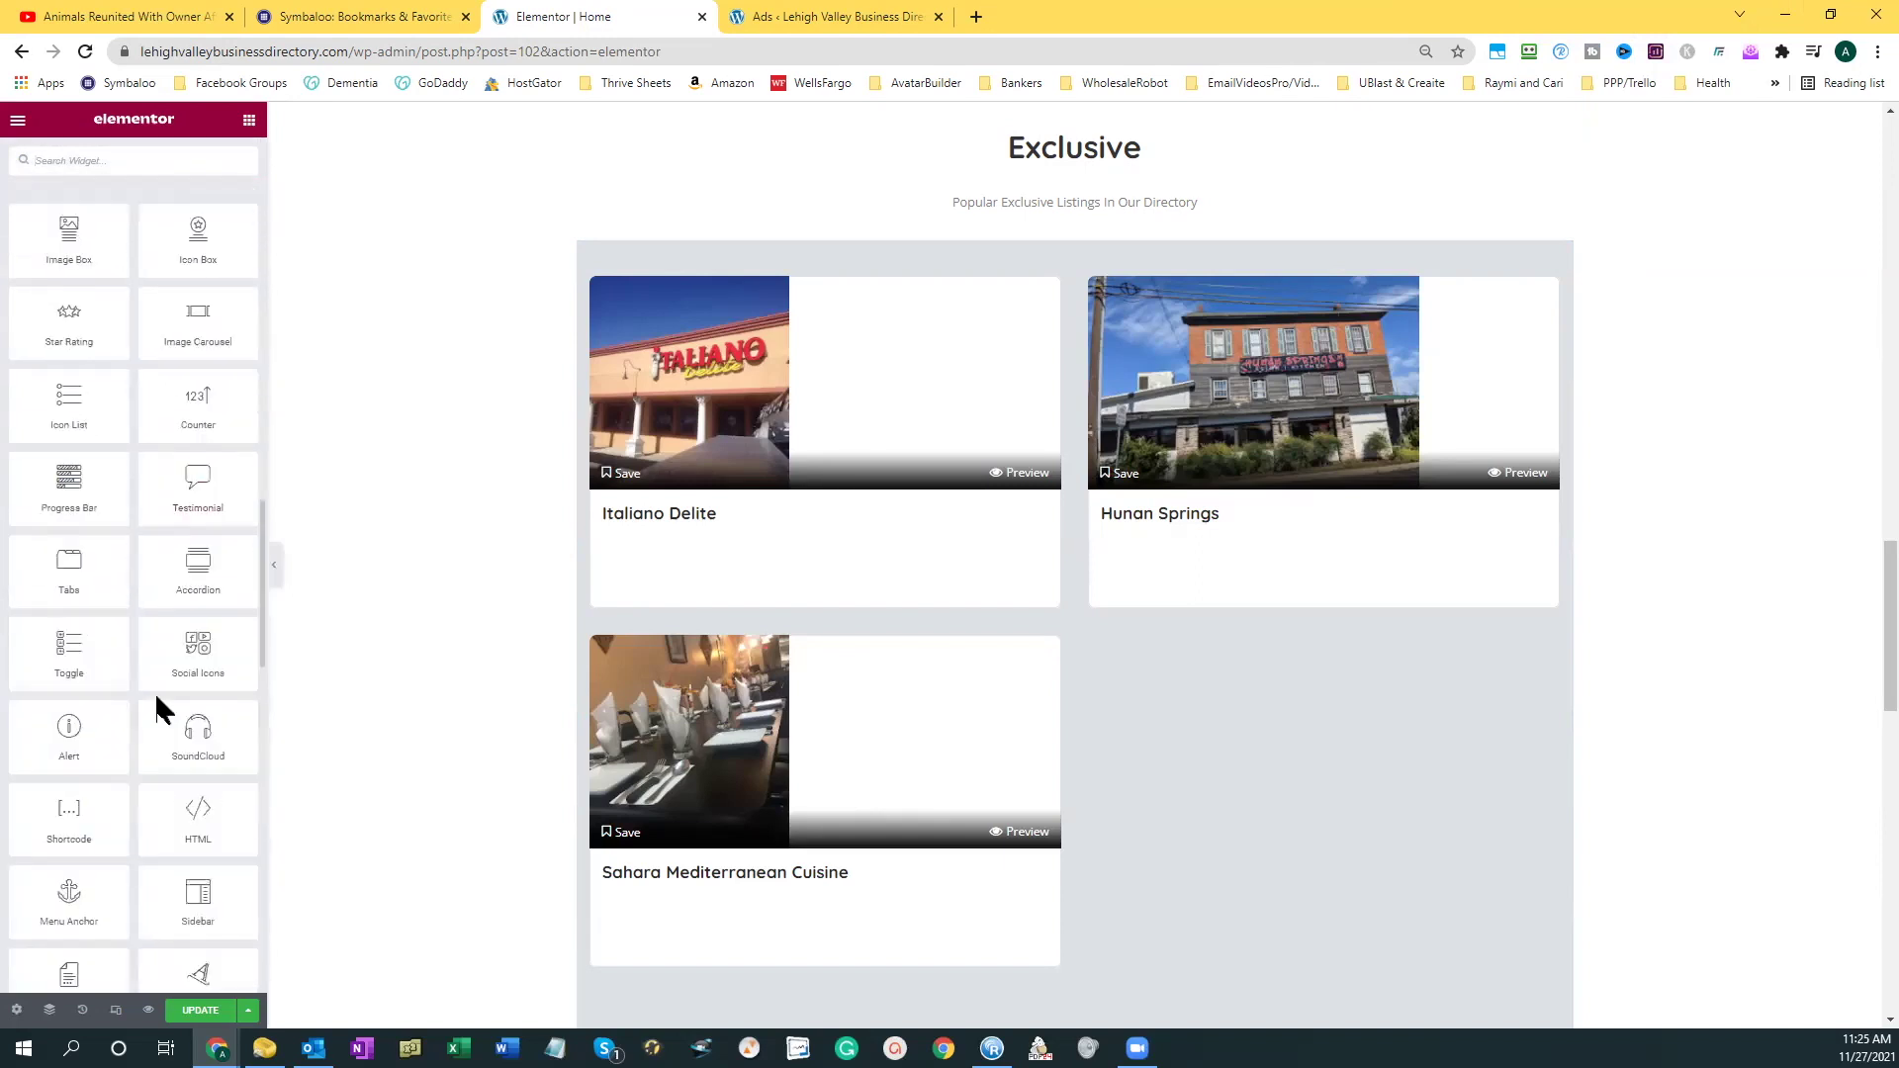
{"action": "scroll", "coordinate": [154, 691], "scroll_direction": "down", "scroll_amount": 2}
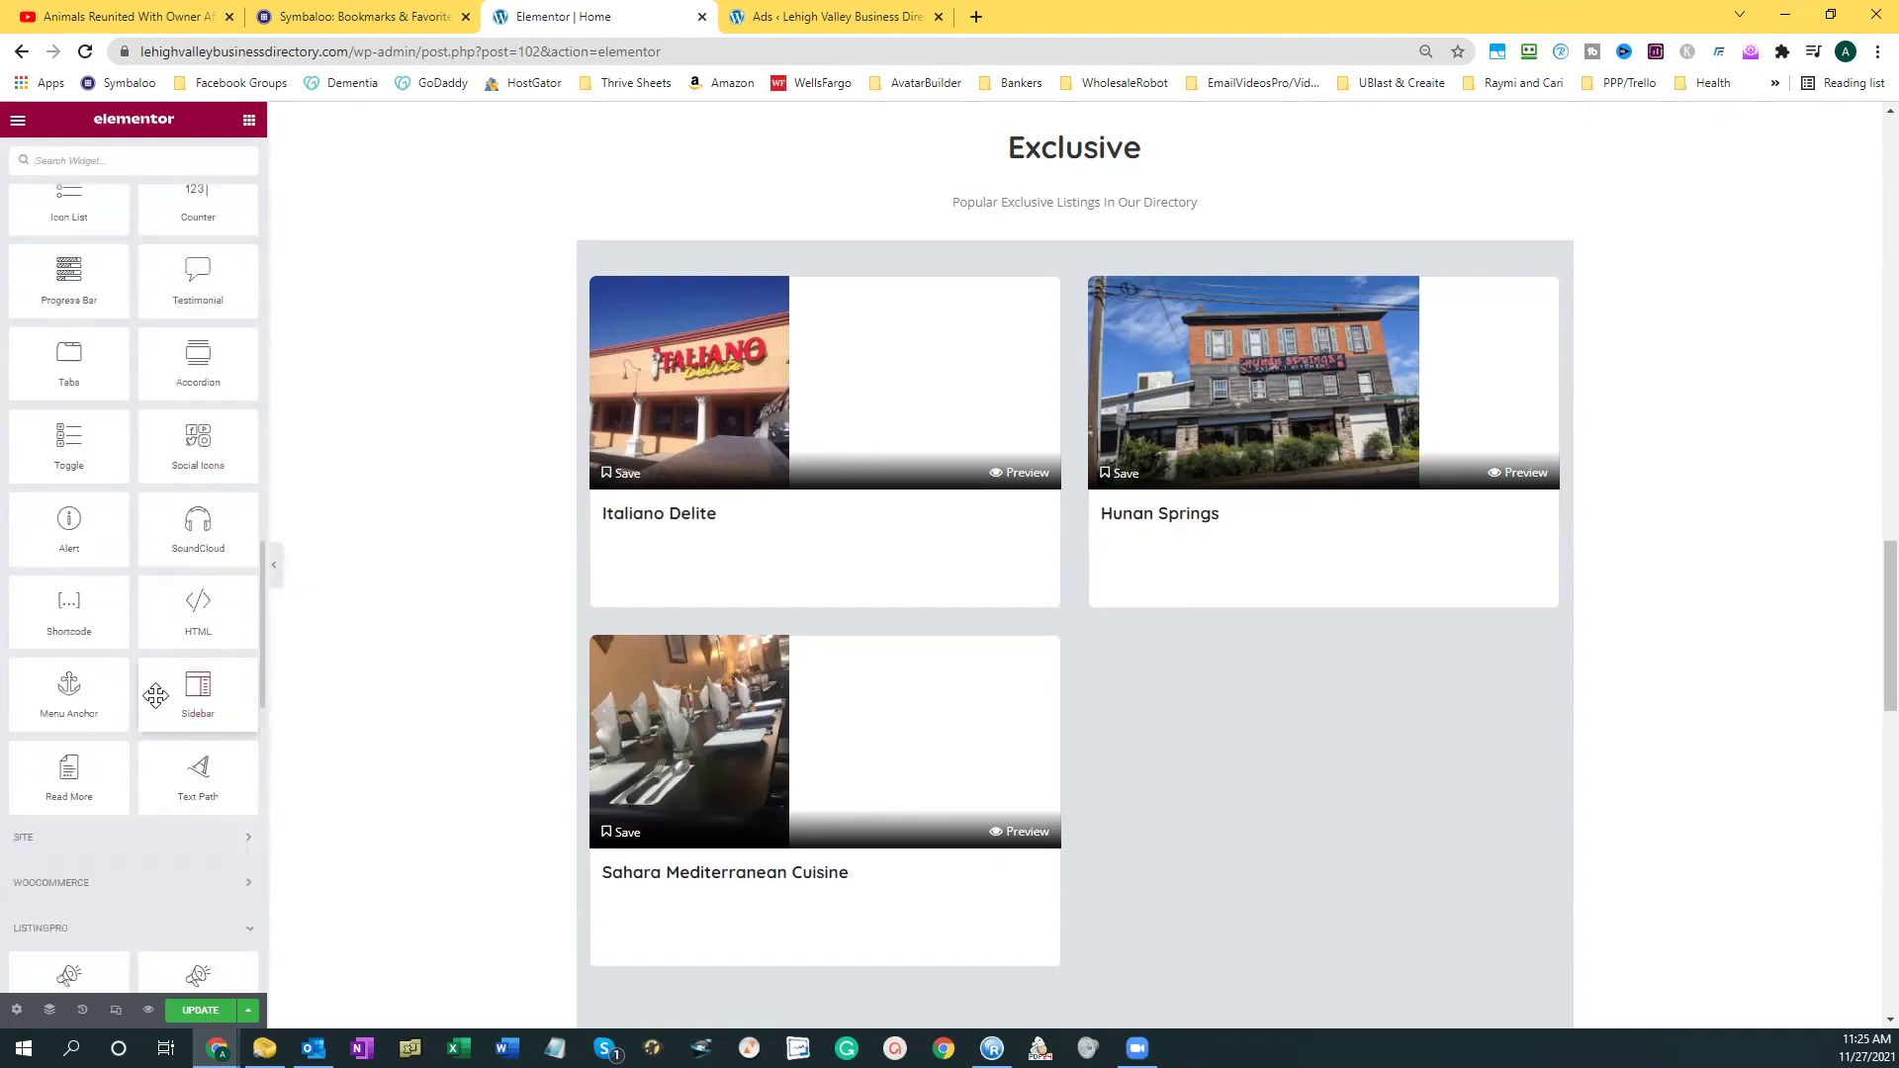
{"action": "scroll", "coordinate": [154, 692], "scroll_direction": "down", "scroll_amount": 3}
{"action": "scroll", "coordinate": [154, 692], "scroll_direction": "down", "scroll_amount": 2}
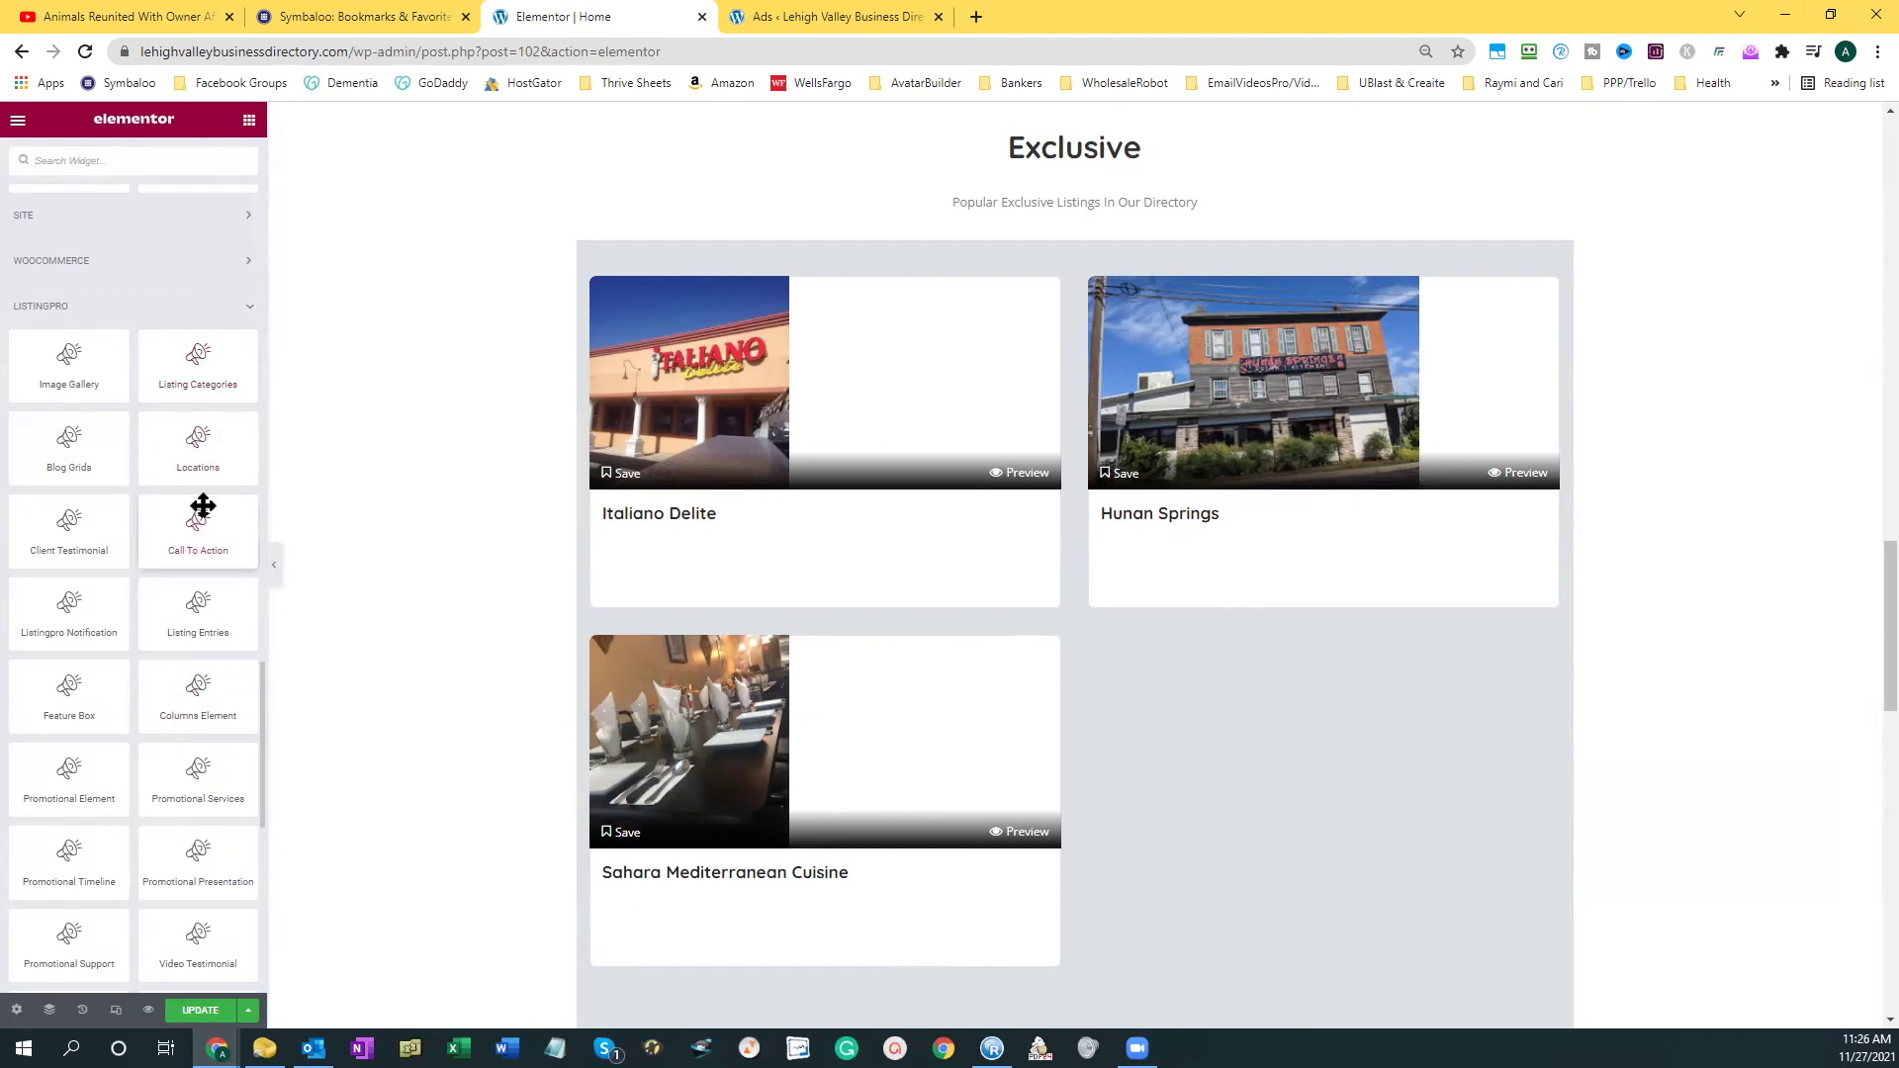
{"action": "scroll", "coordinate": [202, 506], "scroll_direction": "down", "scroll_amount": 2}
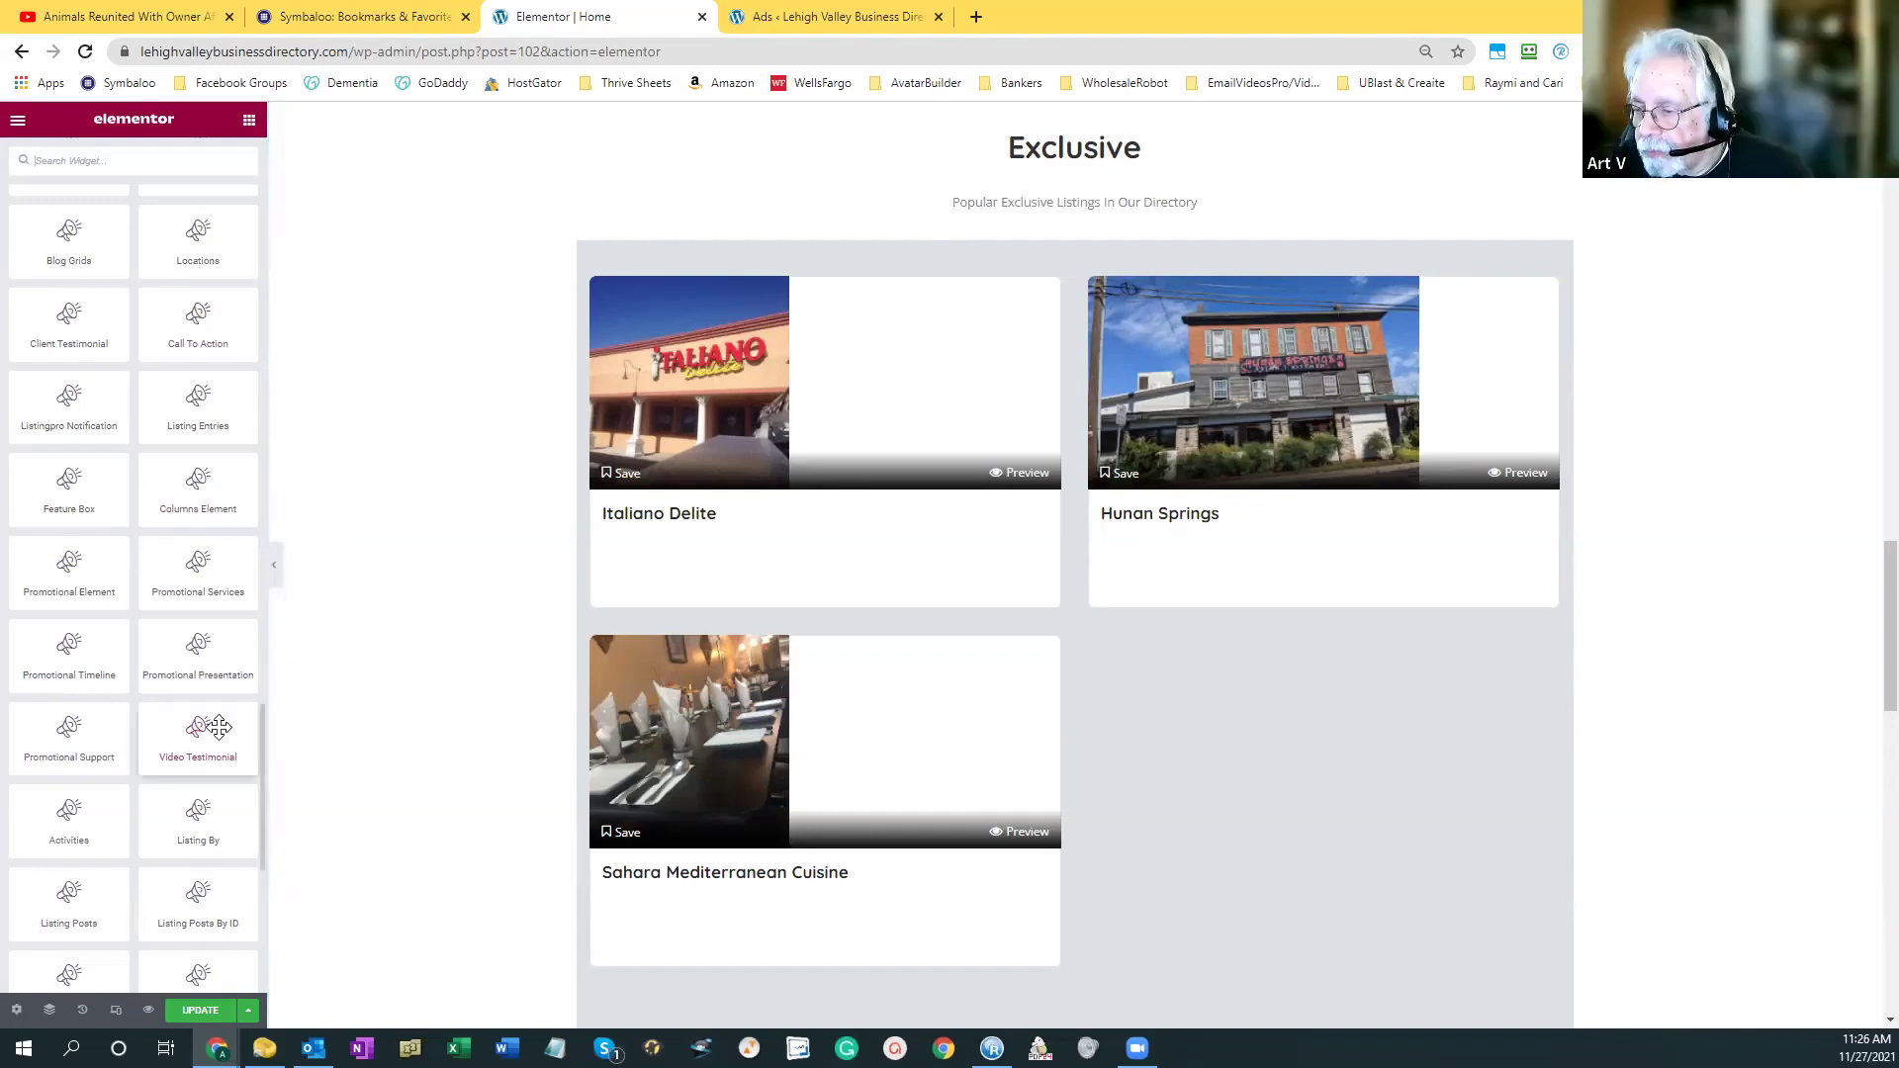
{"action": "scroll", "coordinate": [216, 727], "scroll_direction": "down", "scroll_amount": 2}
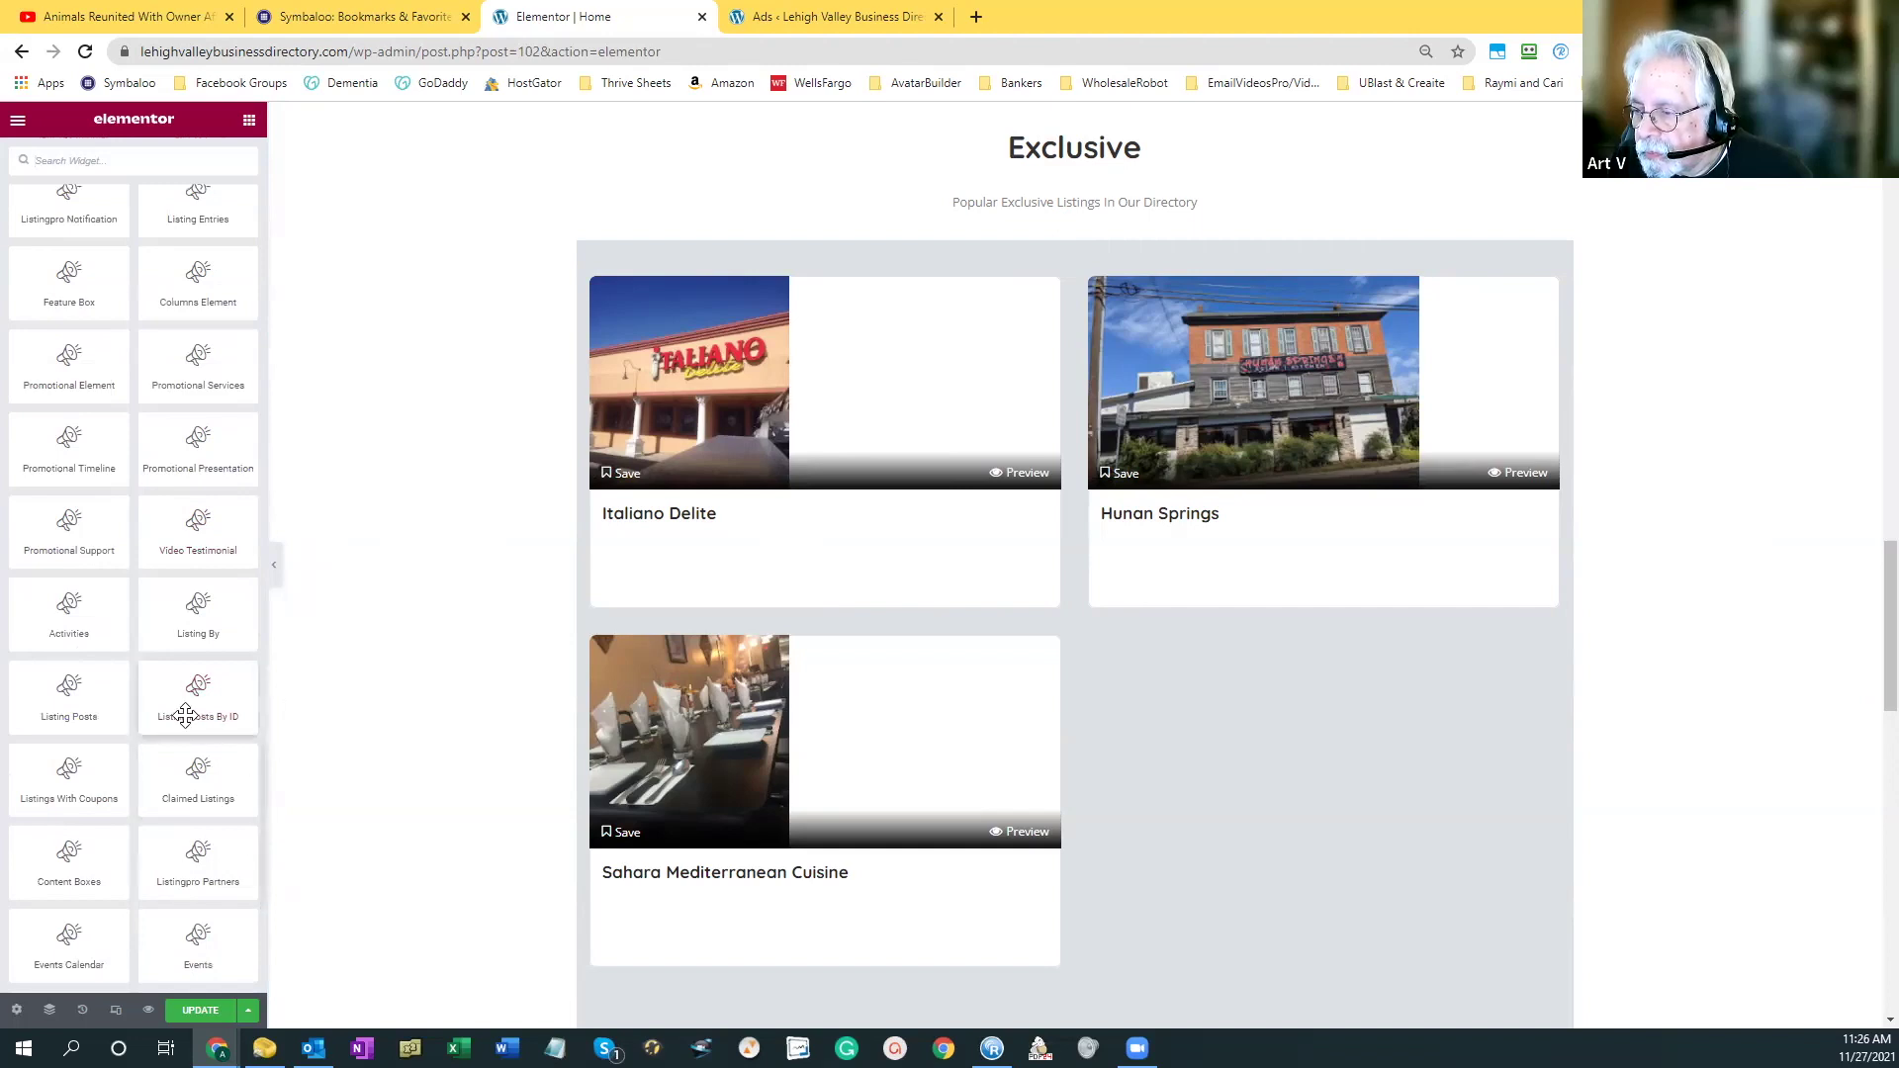
{"action": "scroll", "coordinate": [178, 718], "scroll_direction": "down", "scroll_amount": 3}
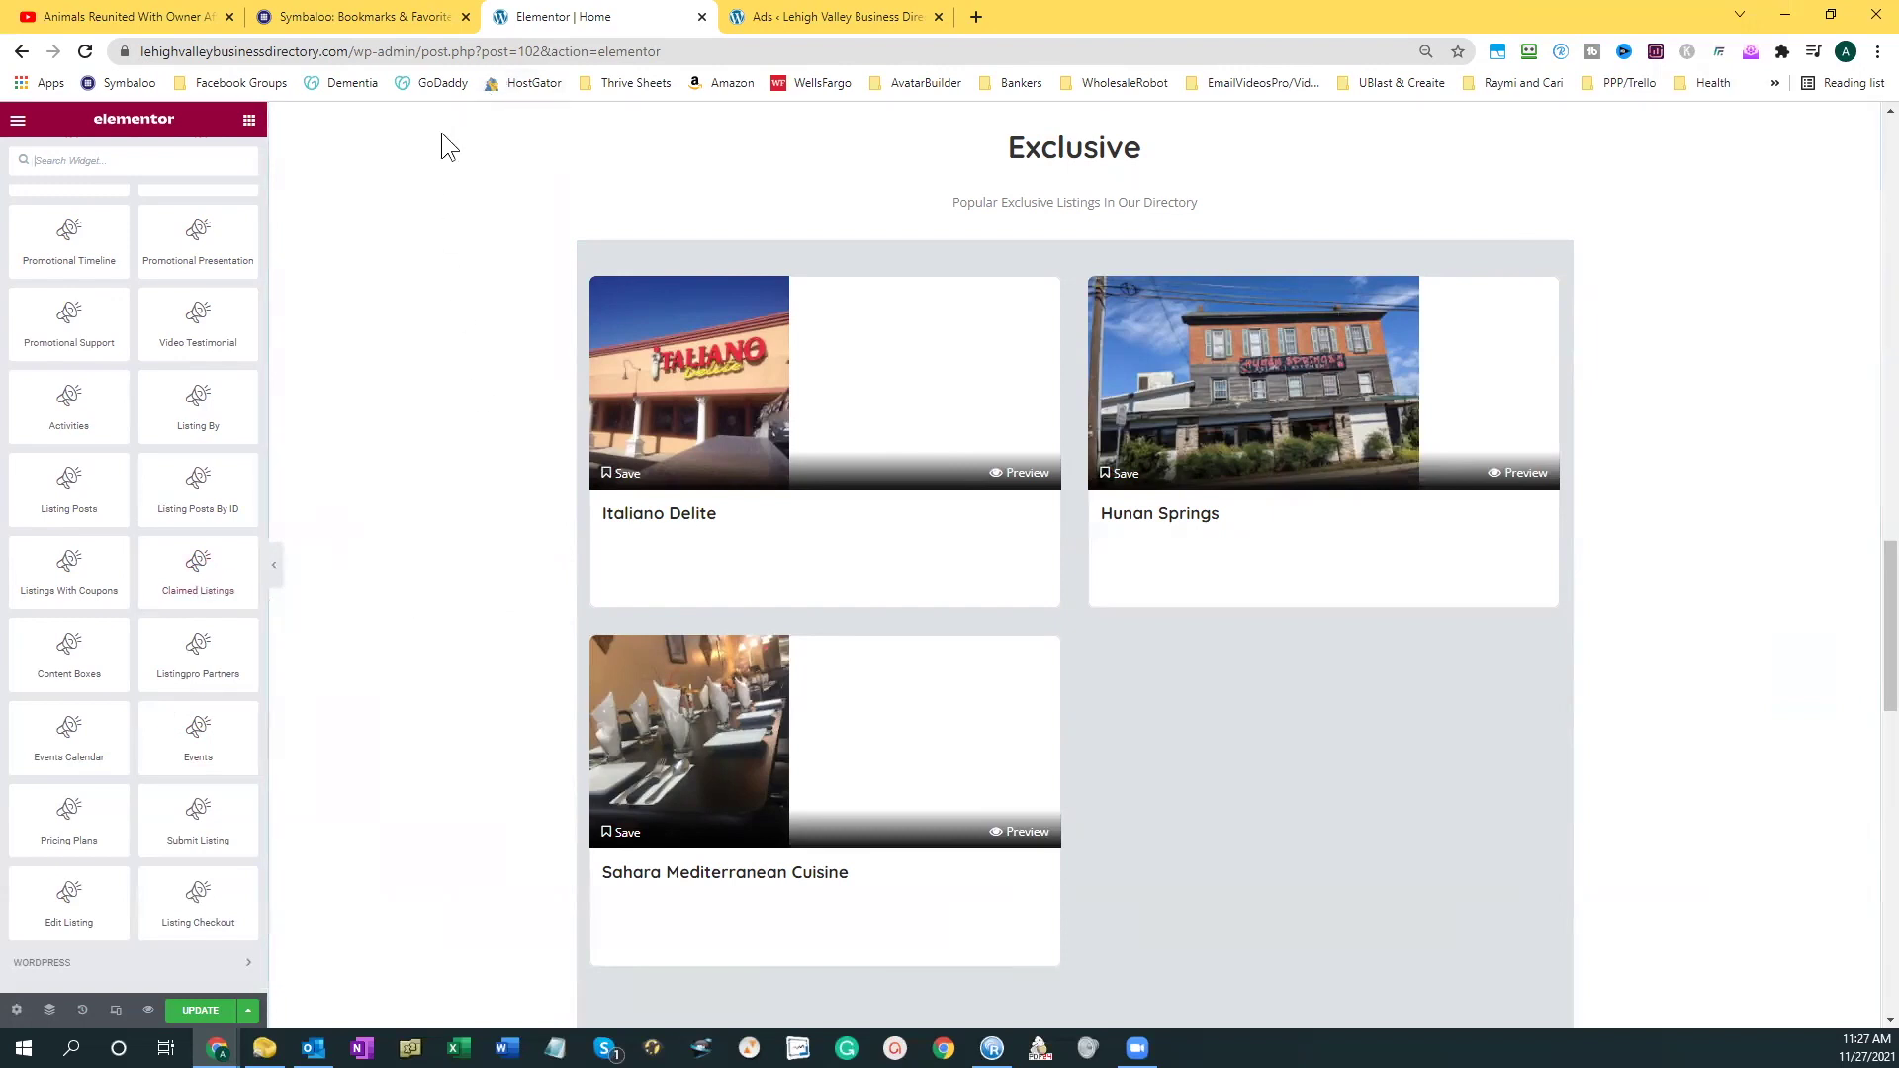
{"action": "scroll", "coordinate": [437, 220], "scroll_direction": "up", "scroll_amount": 5}
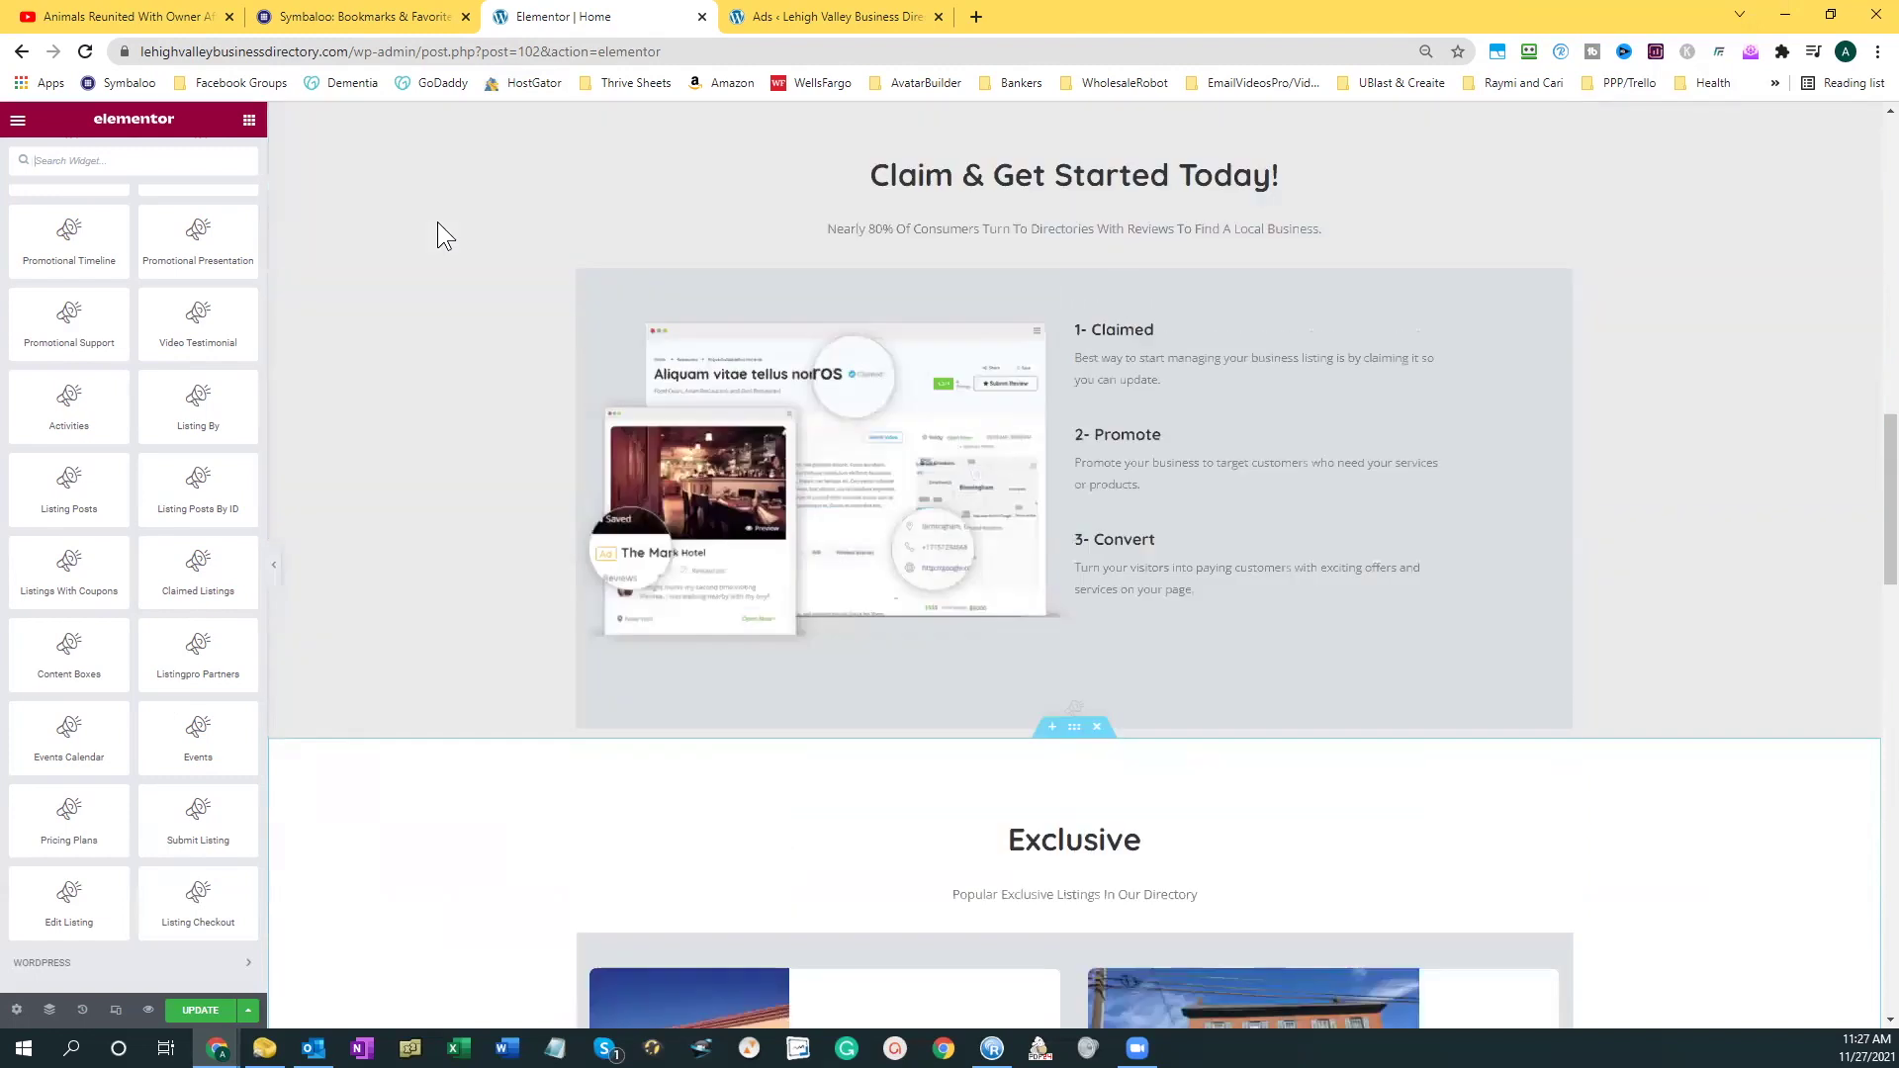
{"action": "scroll", "coordinate": [438, 220], "scroll_direction": "up", "scroll_amount": 8}
{"action": "scroll", "coordinate": [436, 218], "scroll_direction": "up", "scroll_amount": 2}
{"action": "scroll", "coordinate": [438, 225], "scroll_direction": "up", "scroll_amount": 2}
{"action": "scroll", "coordinate": [439, 225], "scroll_direction": "down", "scroll_amount": 3}
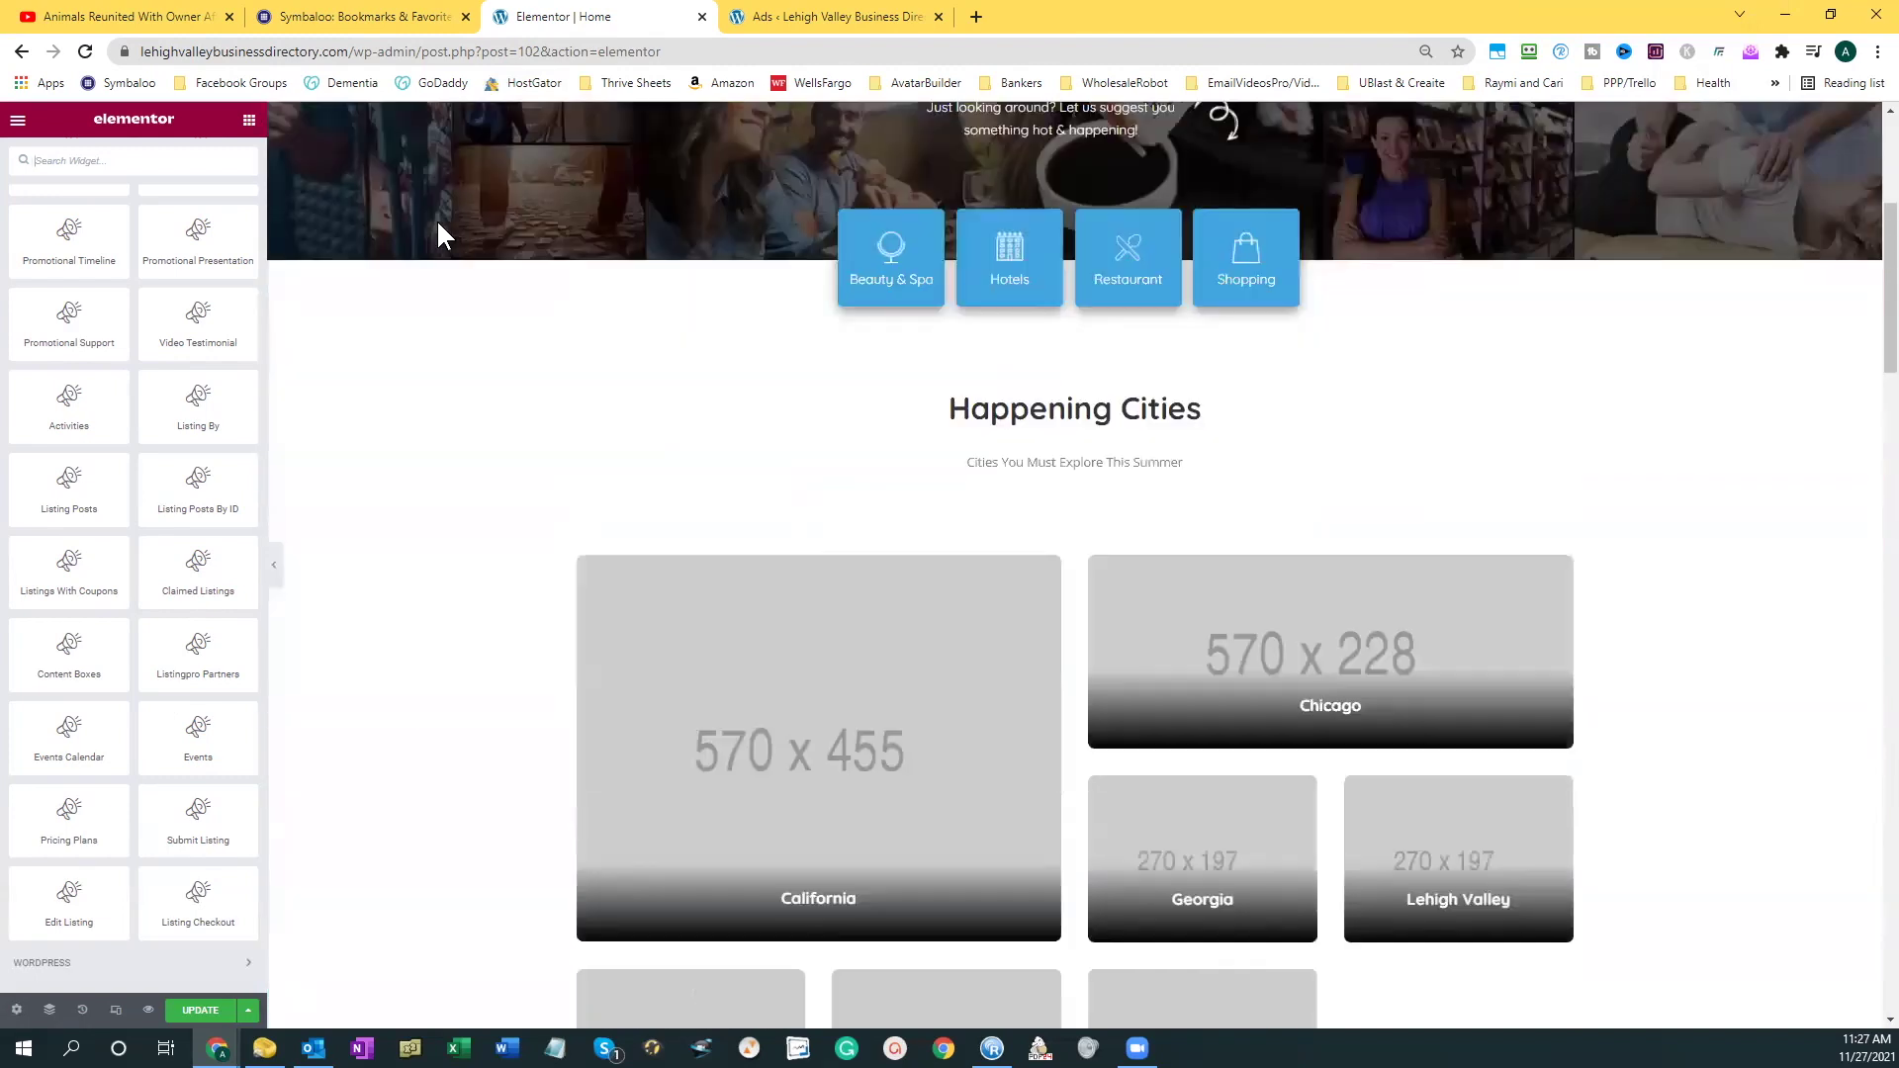
{"action": "scroll", "coordinate": [438, 227], "scroll_direction": "down", "scroll_amount": 2}
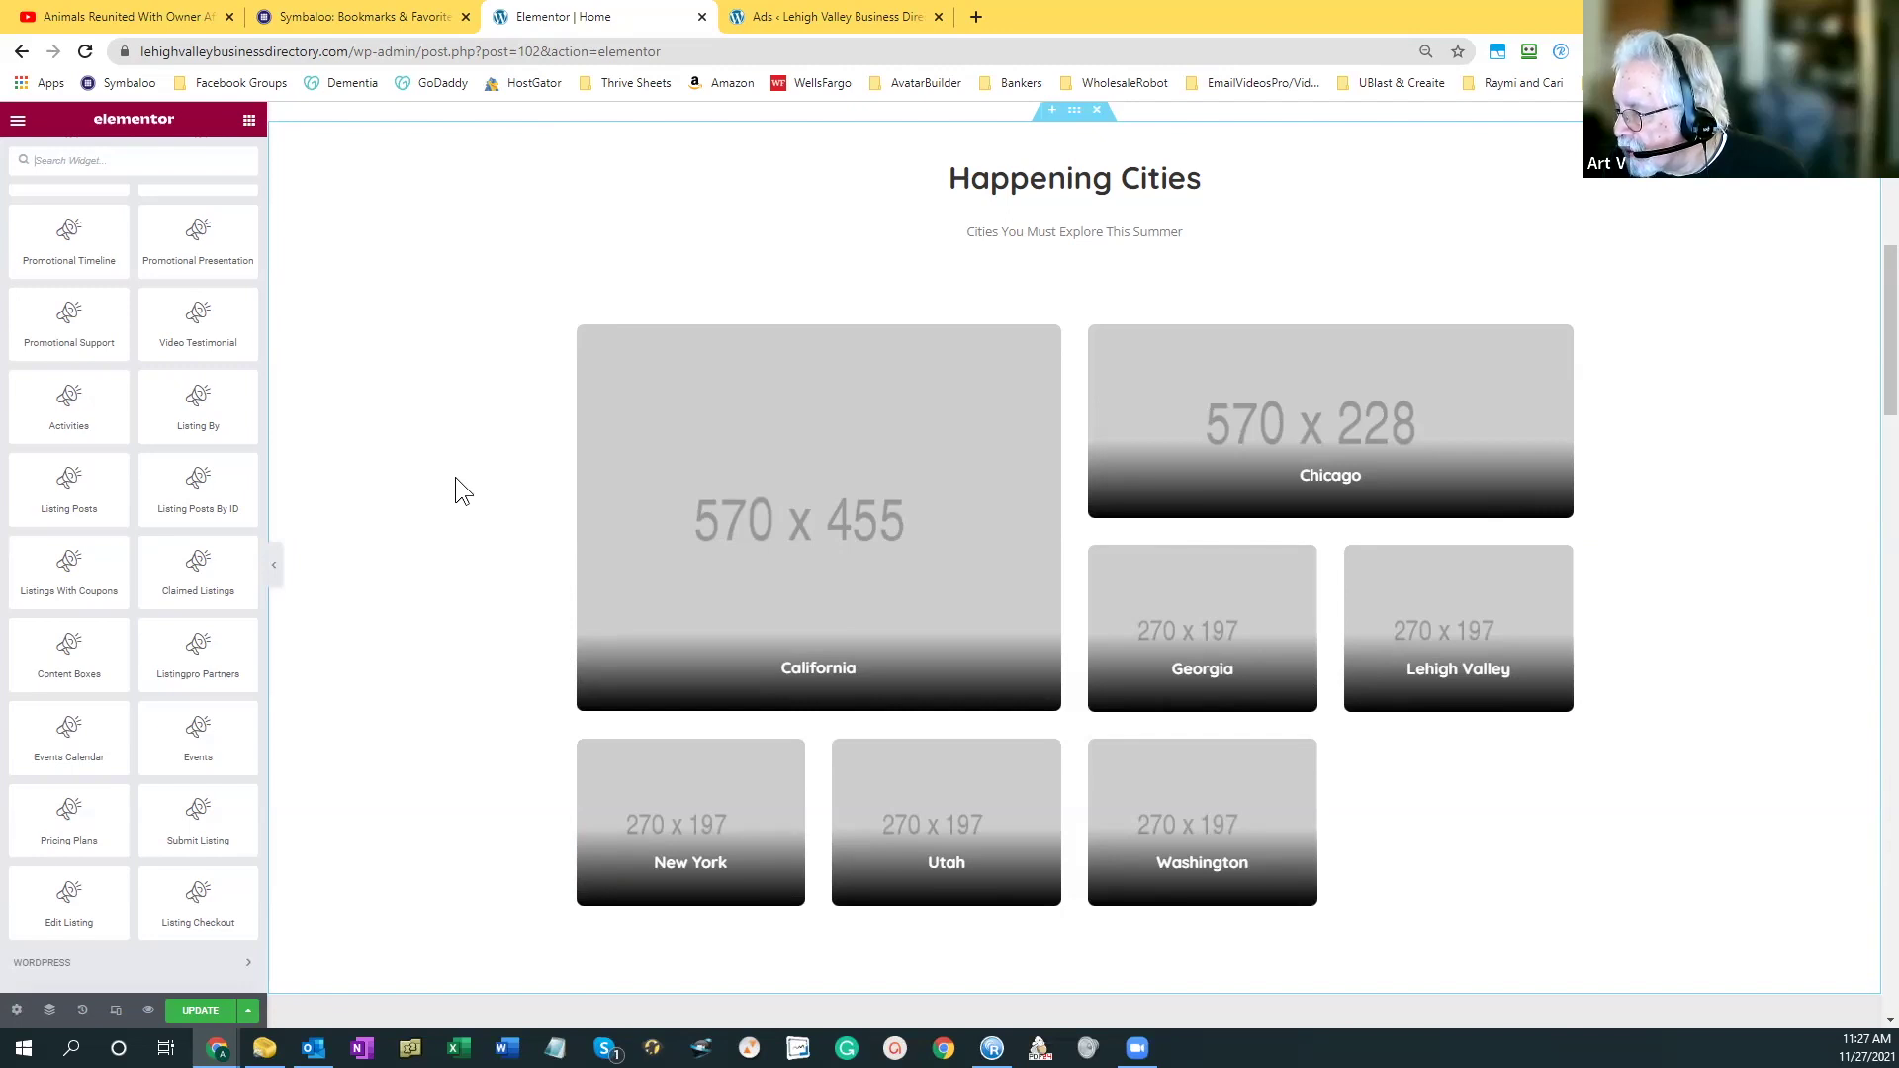
{"action": "scroll", "coordinate": [456, 476], "scroll_direction": "down", "scroll_amount": 2}
{"action": "scroll", "coordinate": [446, 487], "scroll_direction": "up", "scroll_amount": 2}
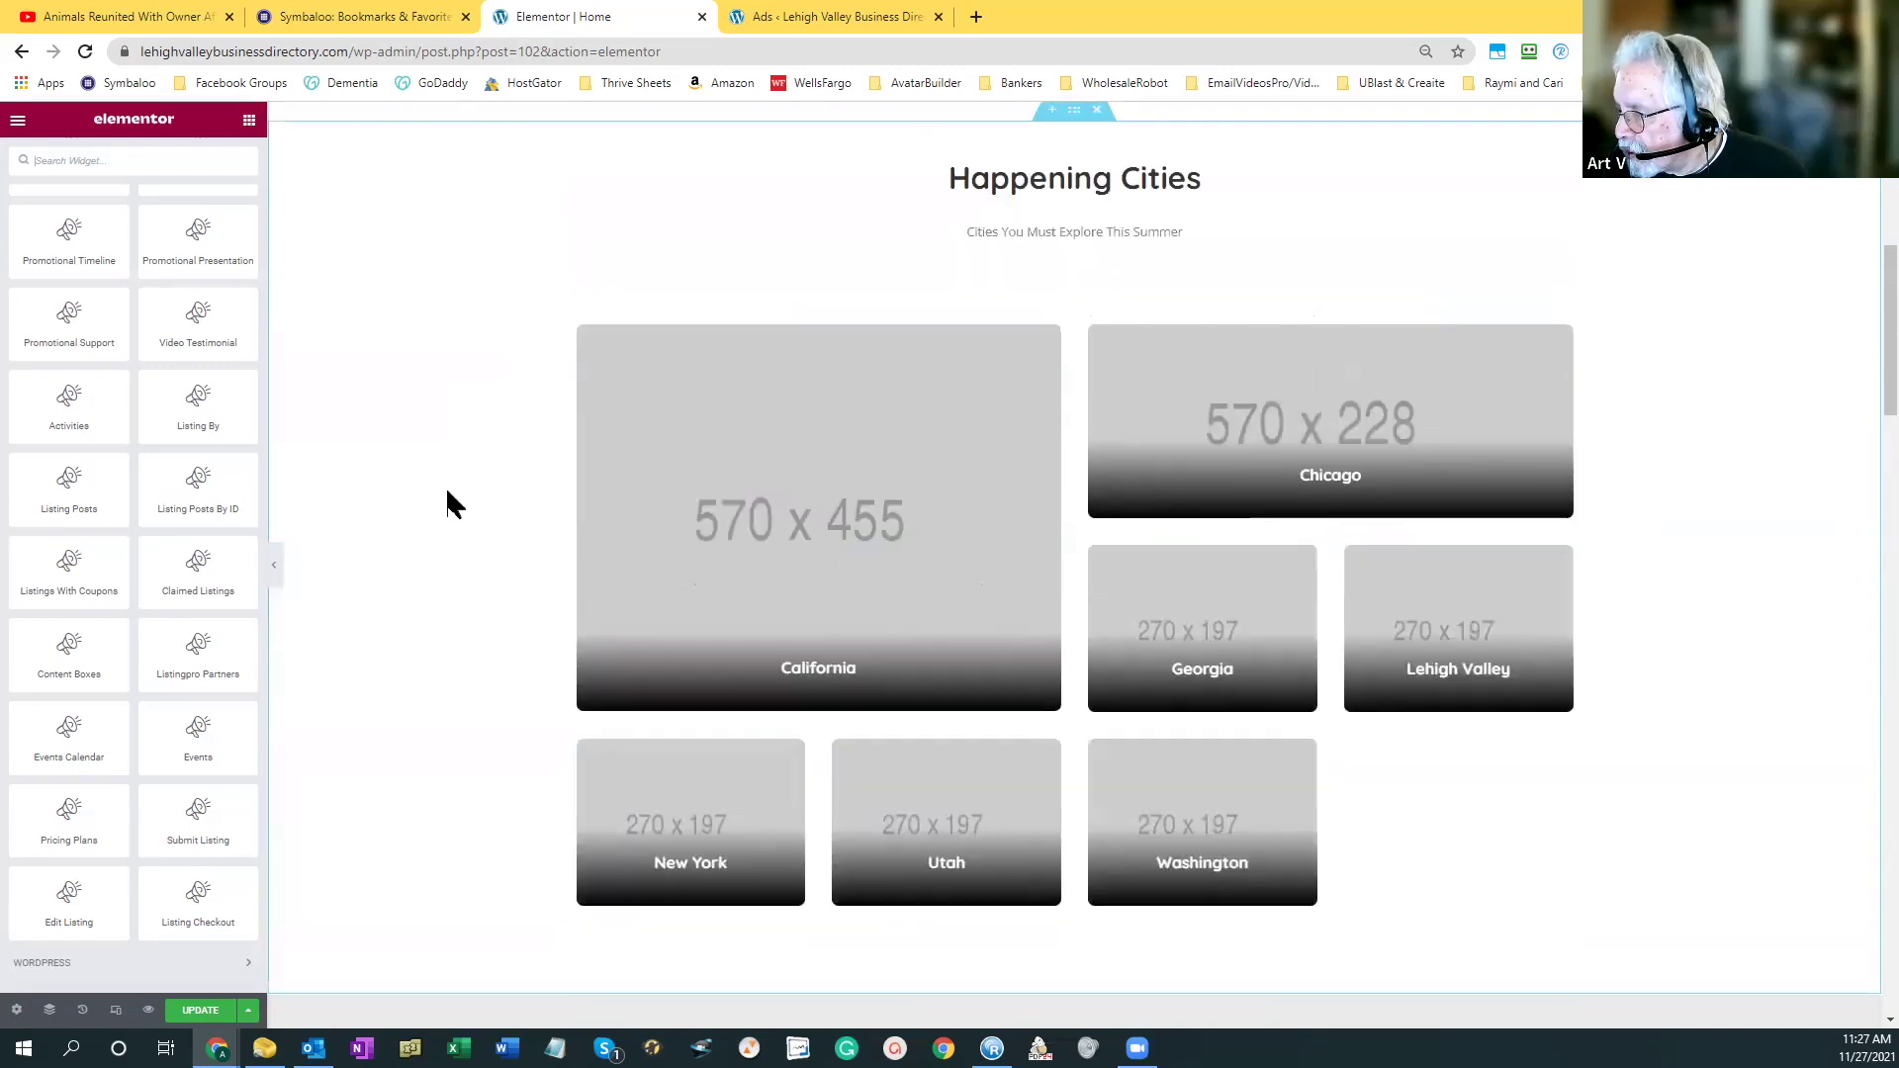
{"action": "scroll", "coordinate": [446, 494], "scroll_direction": "down", "scroll_amount": 2}
{"action": "scroll", "coordinate": [445, 493], "scroll_direction": "up", "scroll_amount": 4}
{"action": "scroll", "coordinate": [446, 494], "scroll_direction": "down", "scroll_amount": 2}
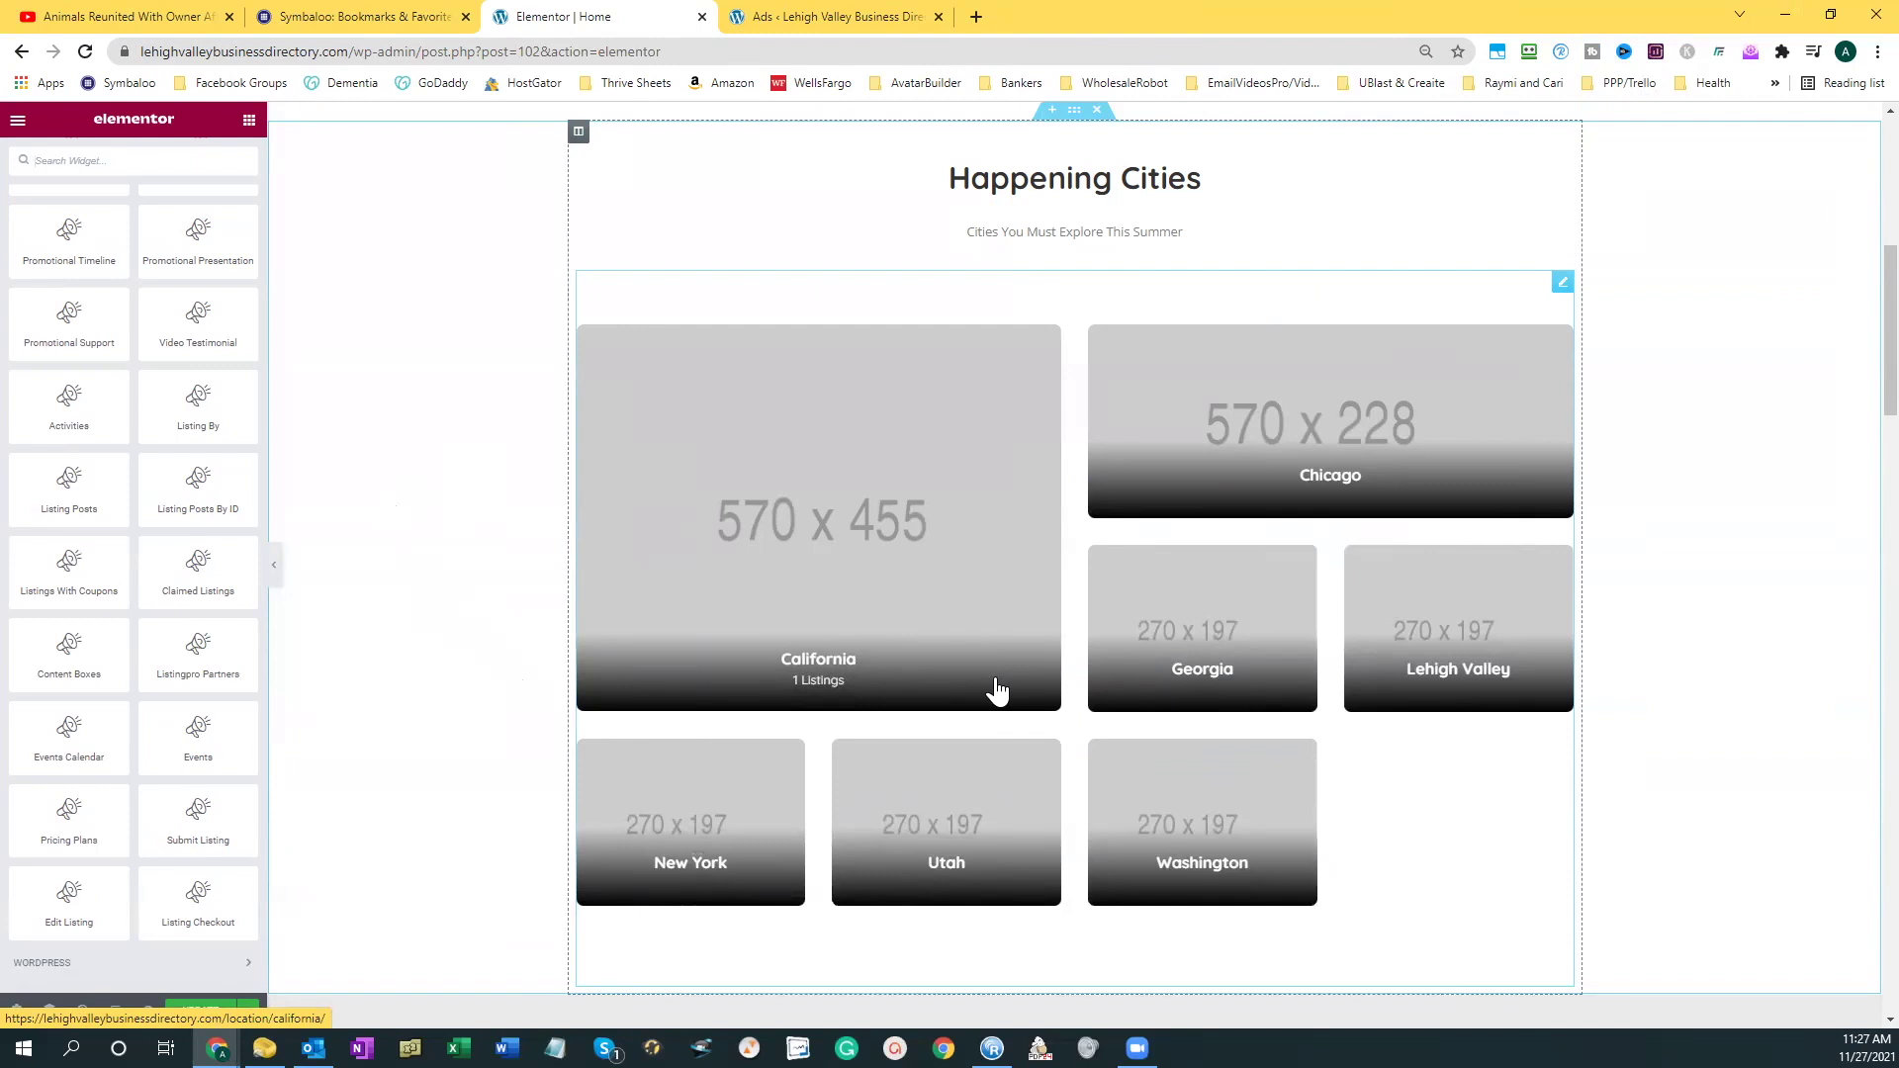
{"action": "scroll", "coordinate": [996, 691], "scroll_direction": "up", "scroll_amount": 2}
{"action": "scroll", "coordinate": [996, 691], "scroll_direction": "up", "scroll_amount": 2}
{"action": "scroll", "coordinate": [997, 692], "scroll_direction": "up", "scroll_amount": 2}
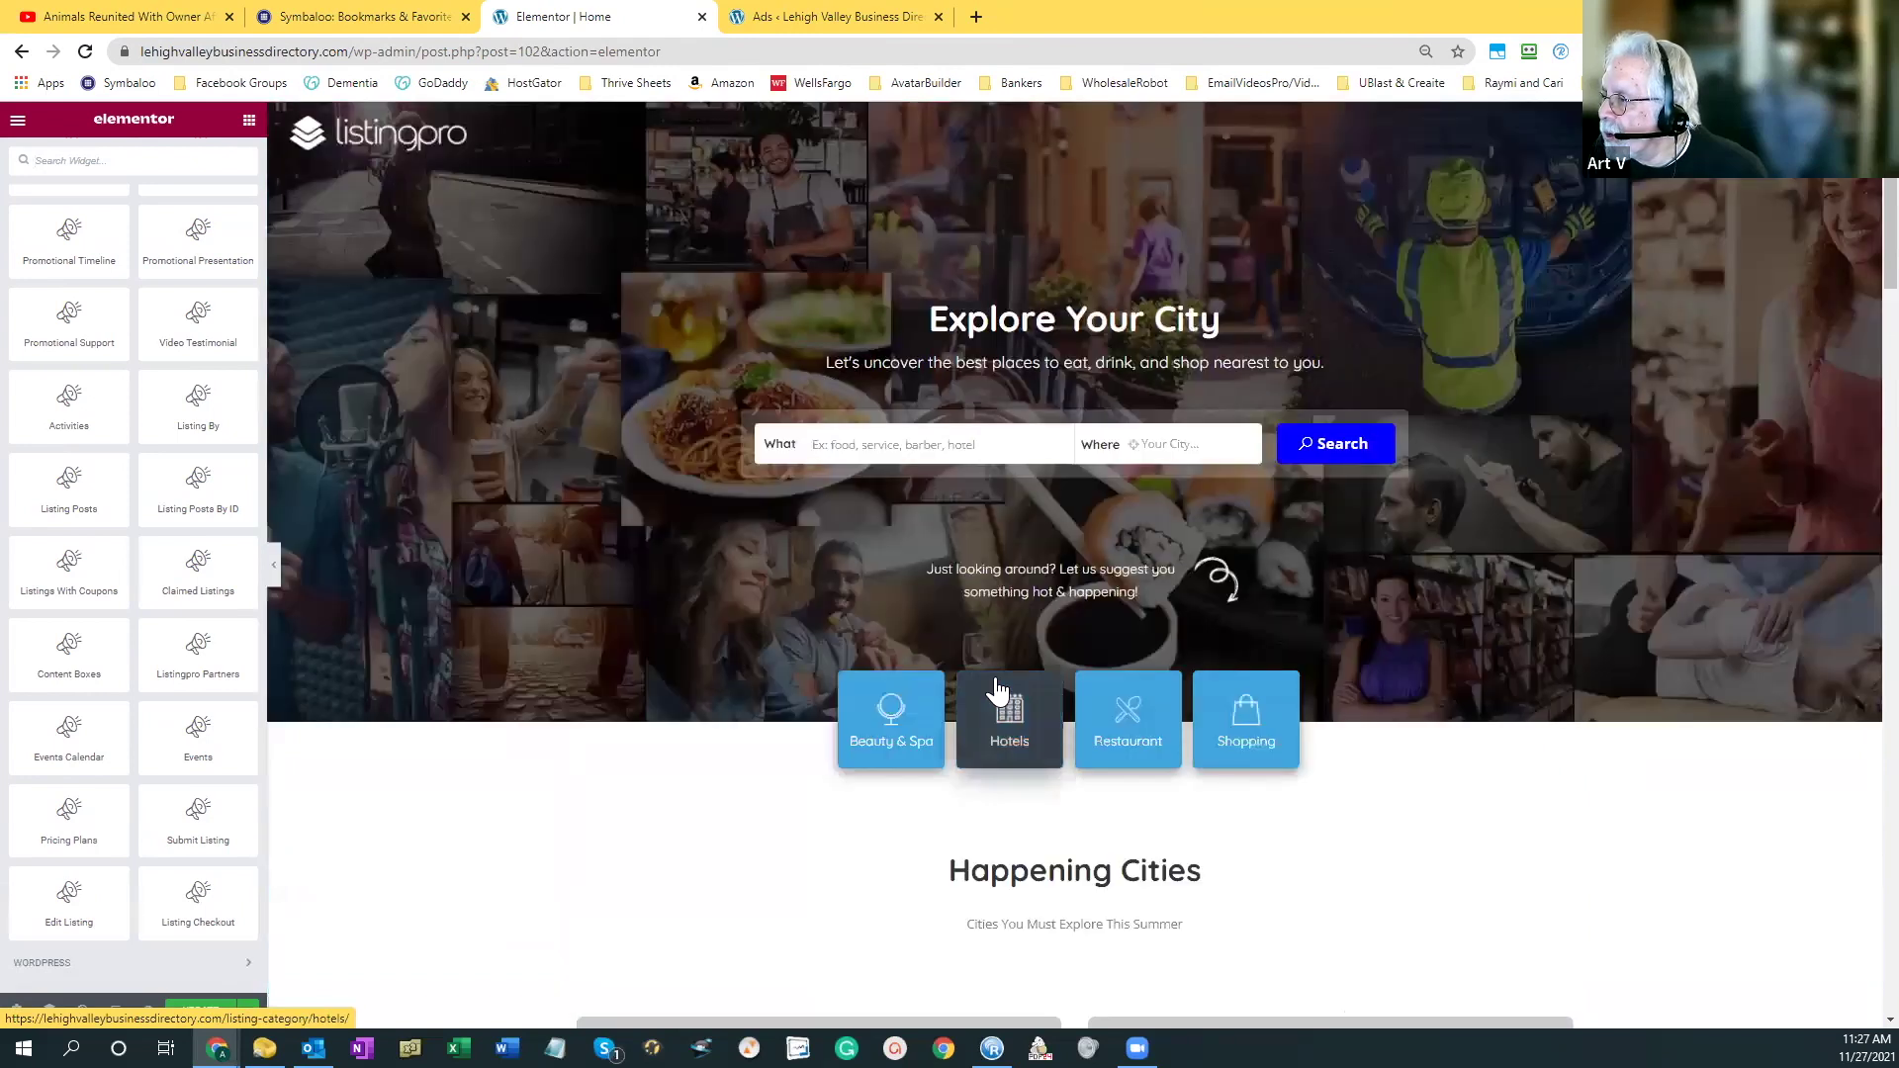
{"action": "scroll", "coordinate": [994, 683], "scroll_direction": "down", "scroll_amount": 2}
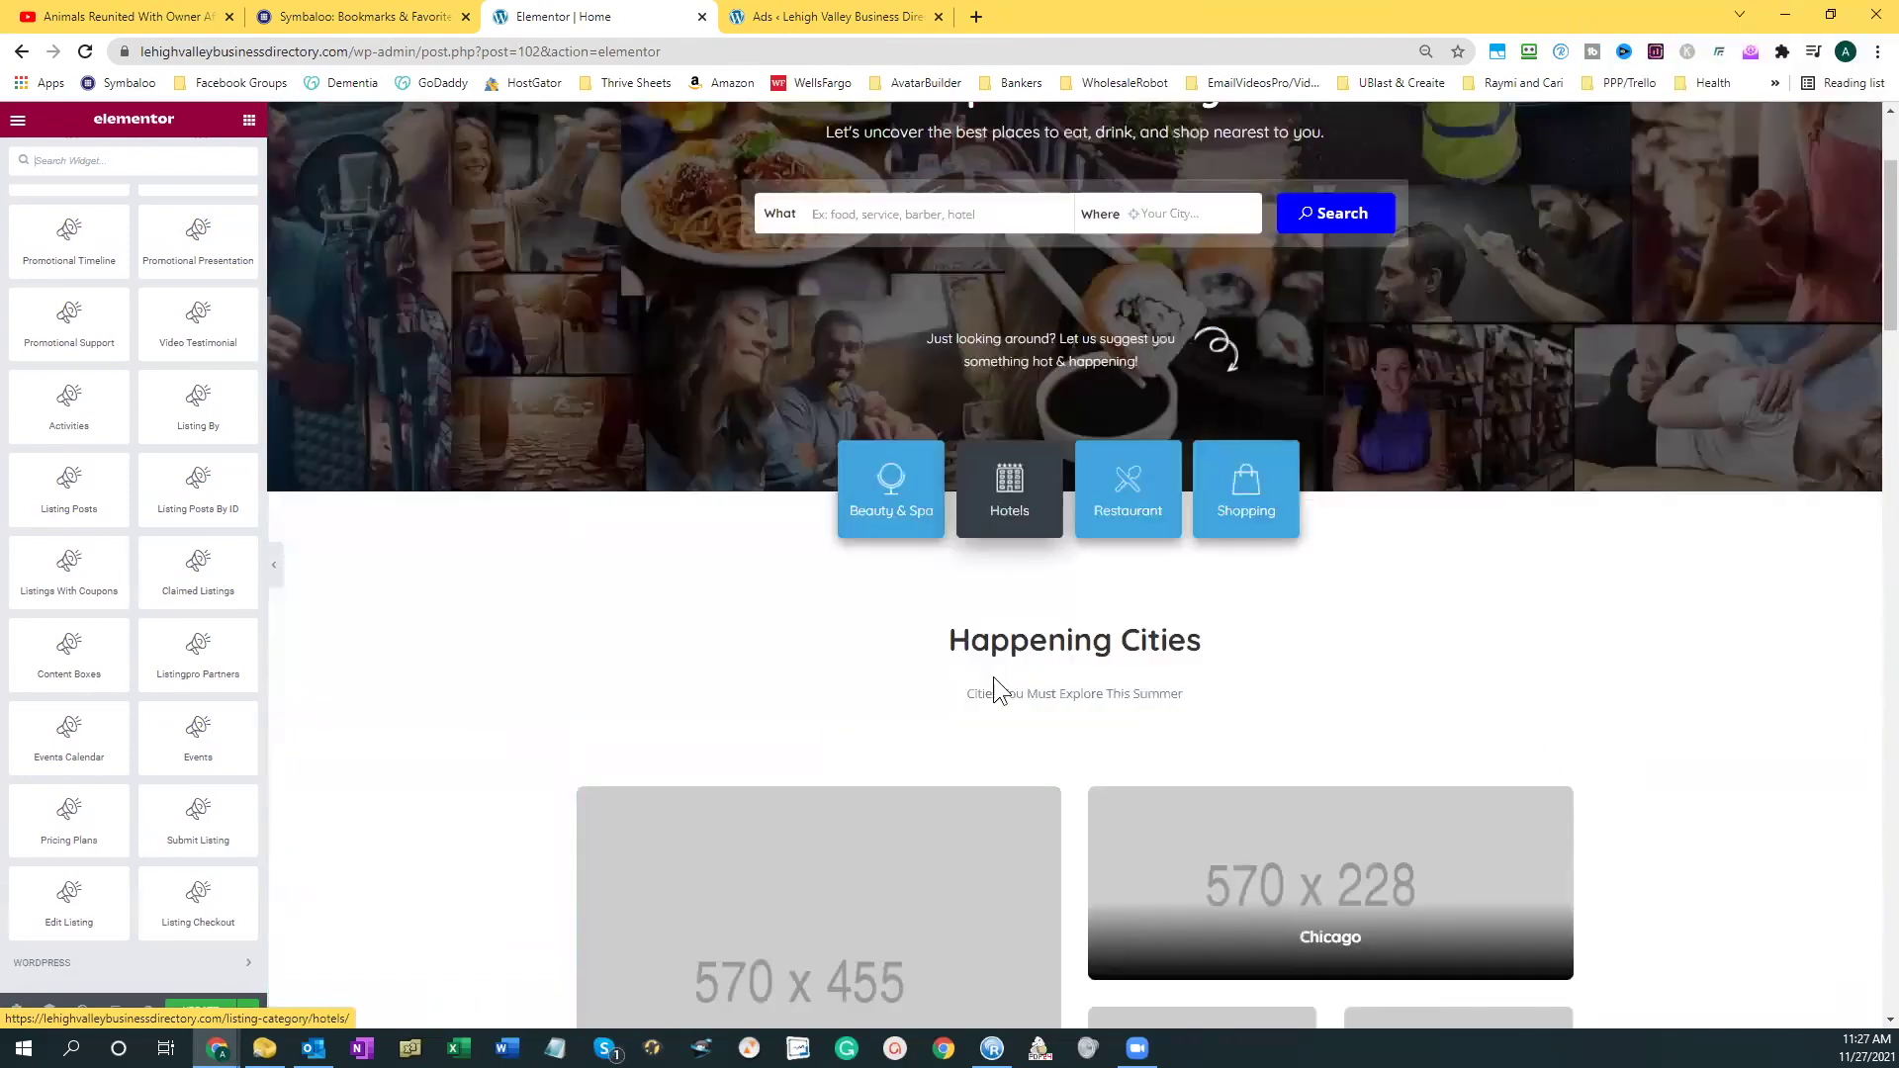
{"action": "scroll", "coordinate": [972, 691], "scroll_direction": "down", "scroll_amount": 2}
{"action": "scroll", "coordinate": [968, 692], "scroll_direction": "down", "scroll_amount": 2}
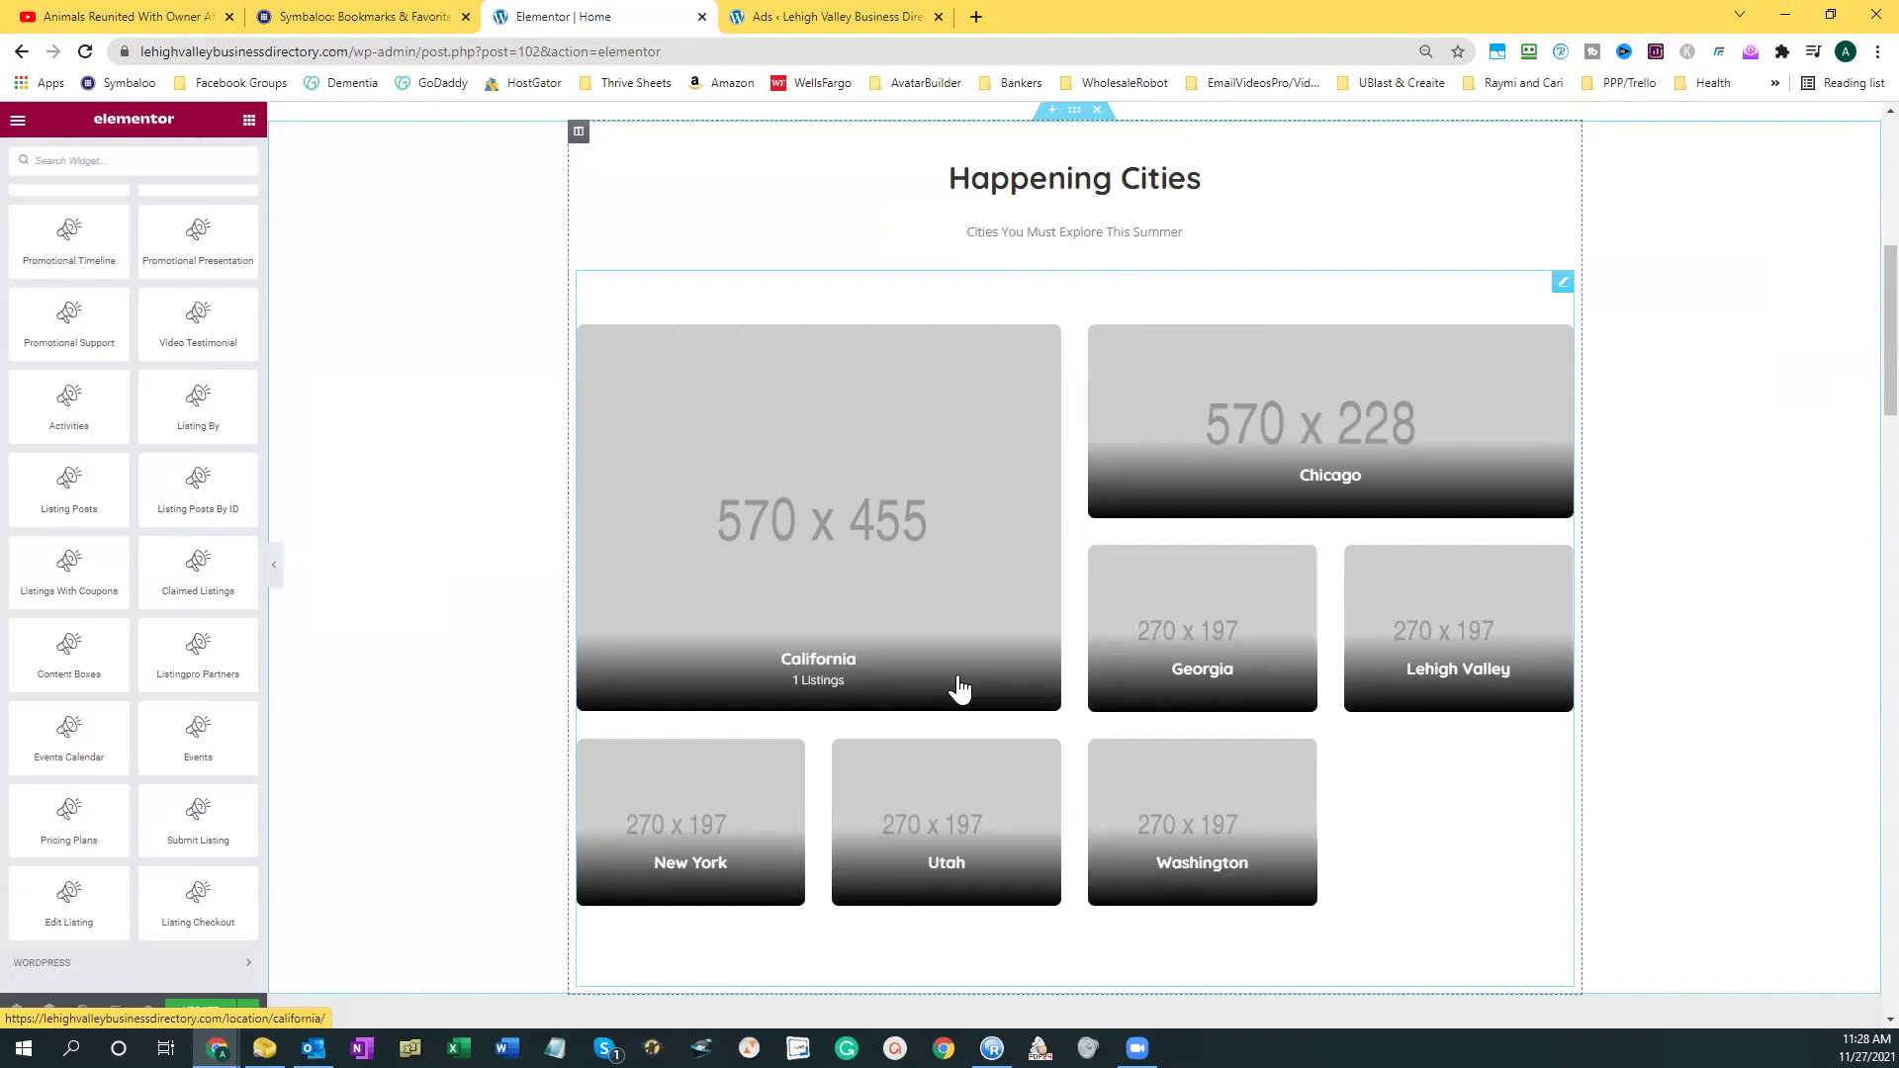
{"action": "scroll", "coordinate": [388, 794], "scroll_direction": "down", "scroll_amount": 2}
{"action": "scroll", "coordinate": [387, 793], "scroll_direction": "down", "scroll_amount": 2}
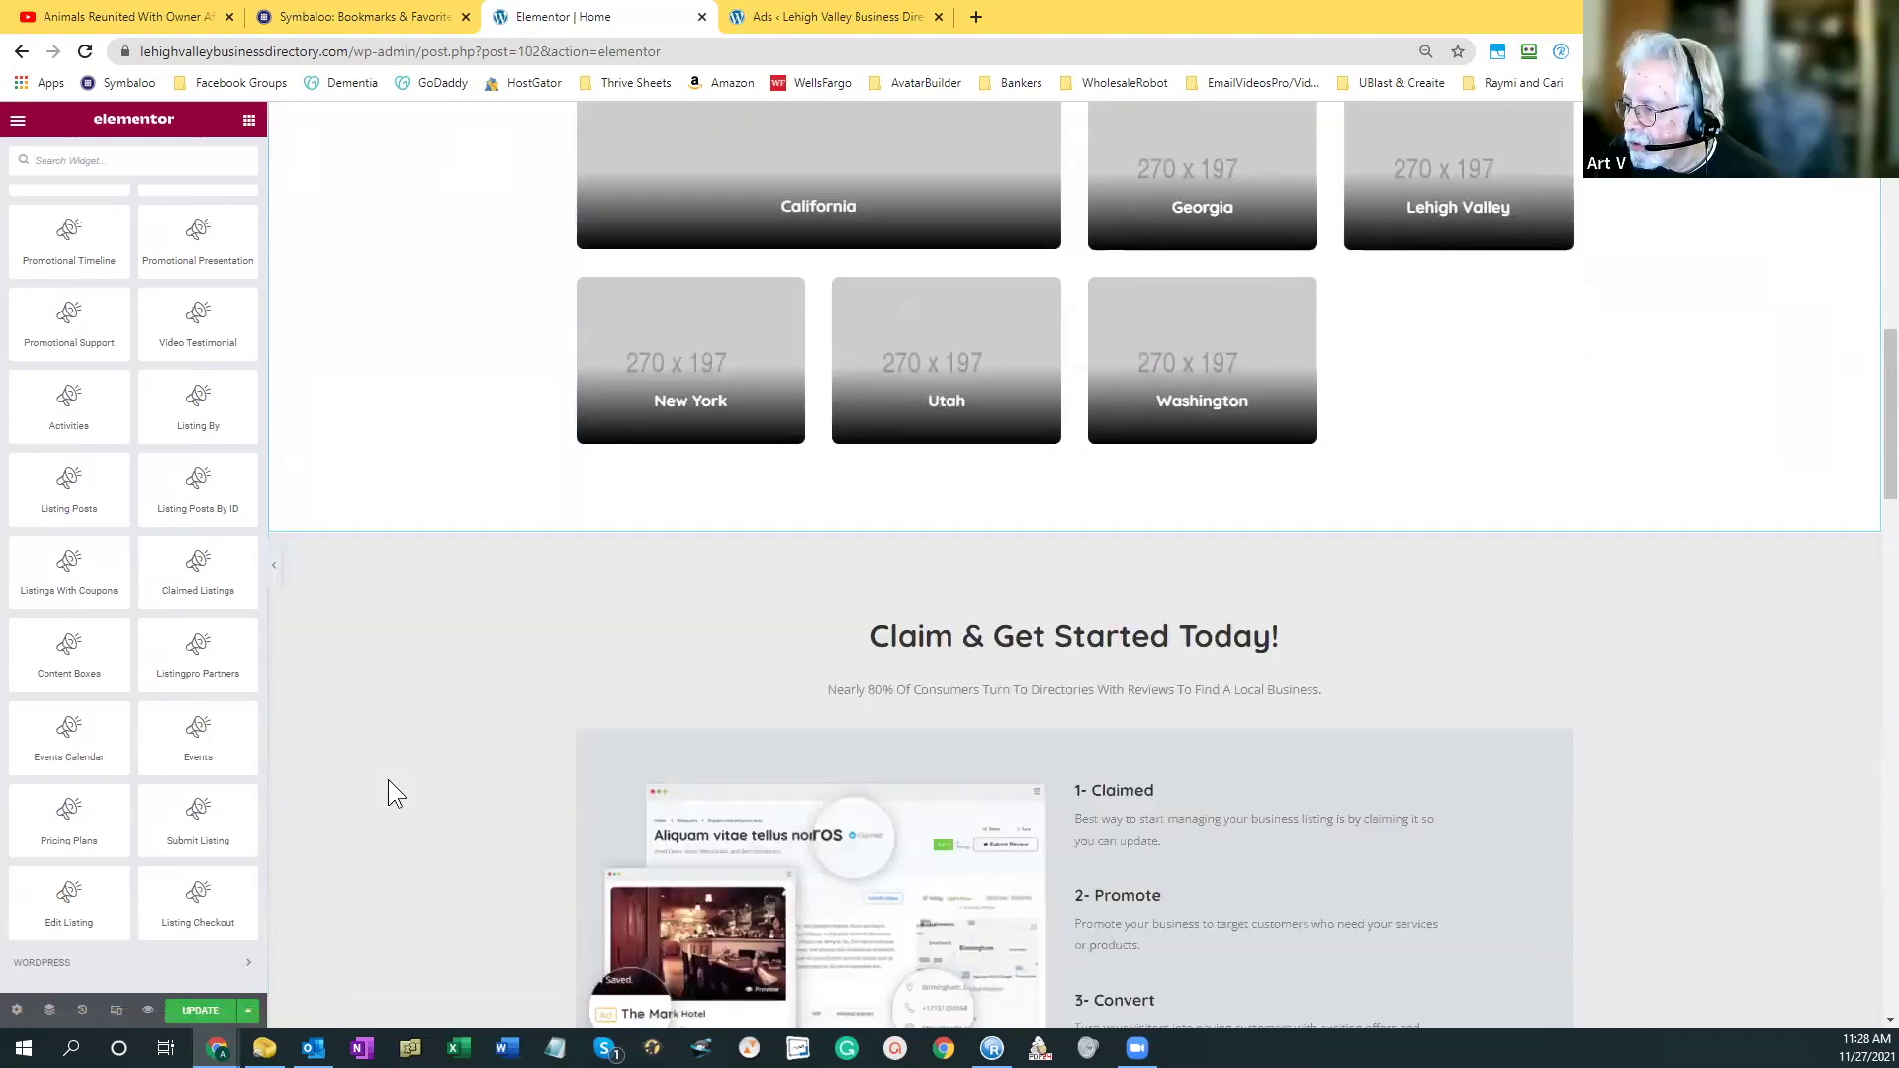
{"action": "scroll", "coordinate": [388, 794], "scroll_direction": "down", "scroll_amount": 2}
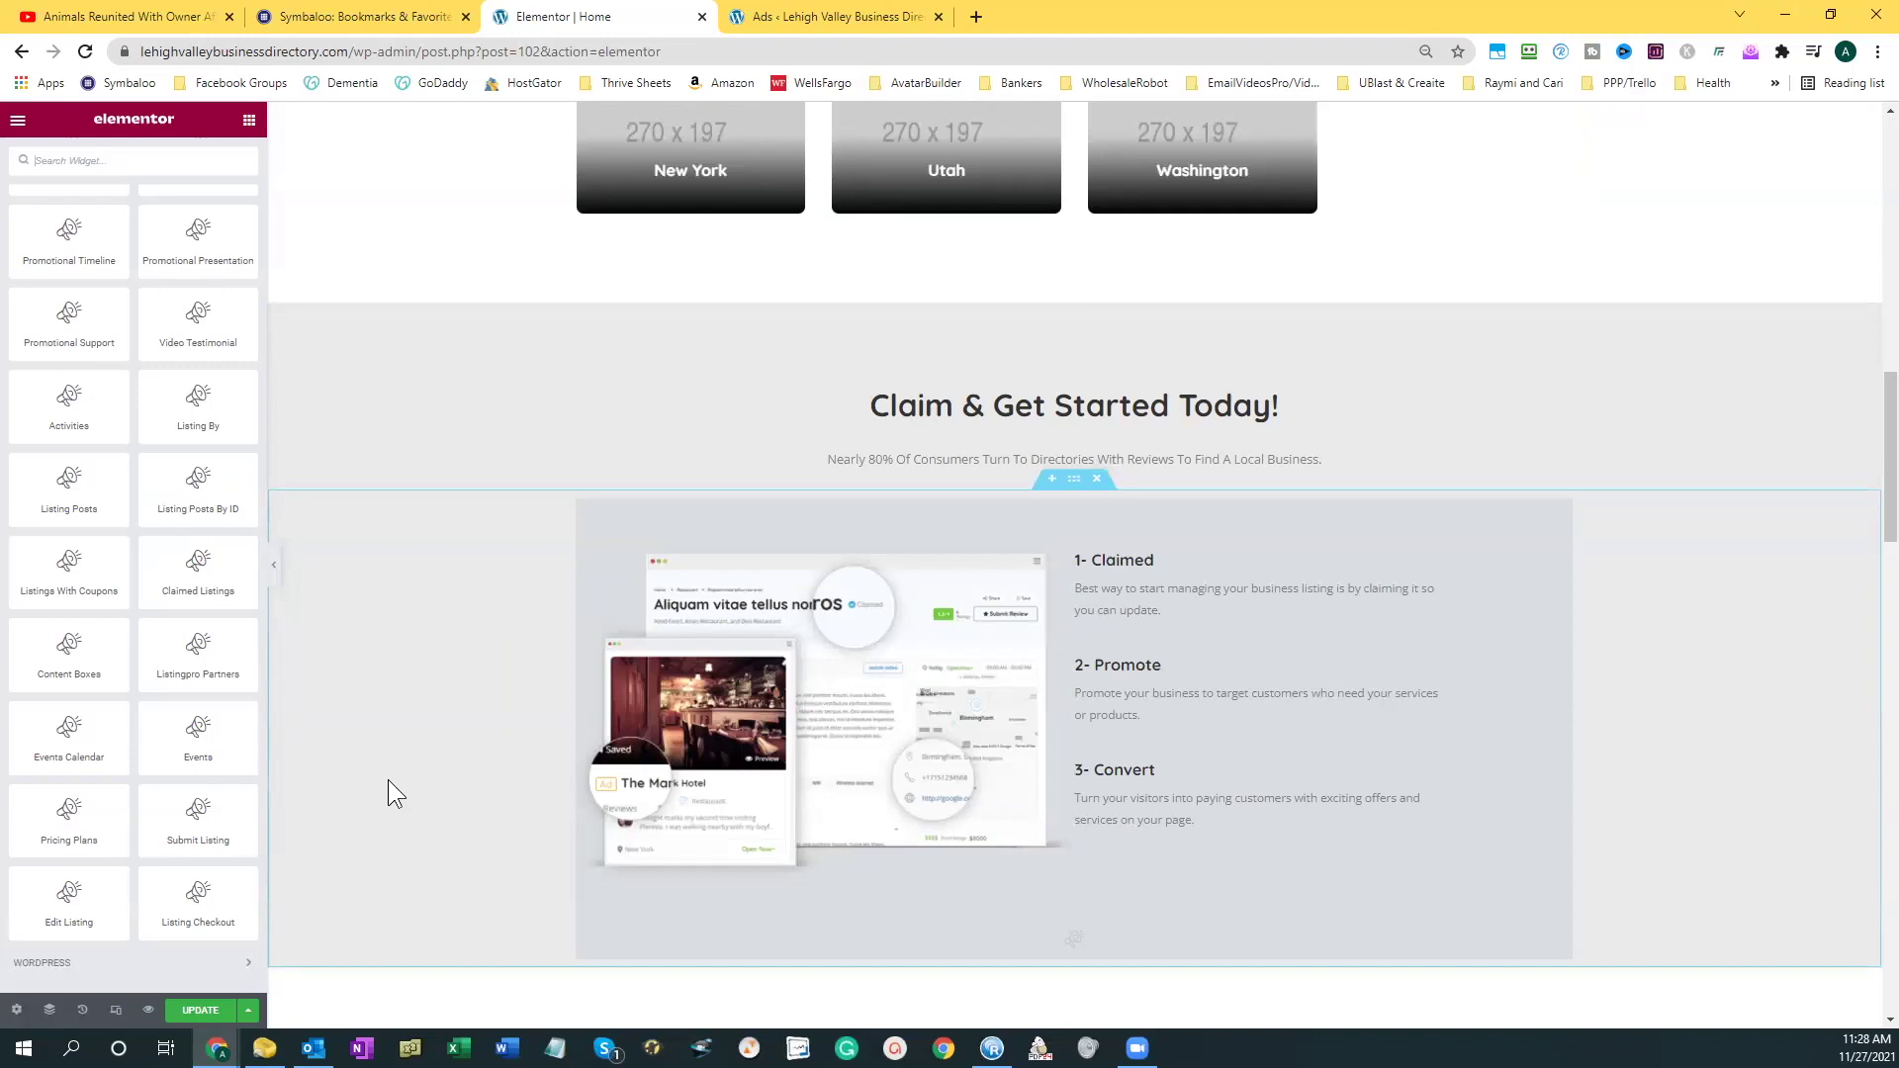
{"action": "scroll", "coordinate": [388, 794], "scroll_direction": "down", "scroll_amount": 2}
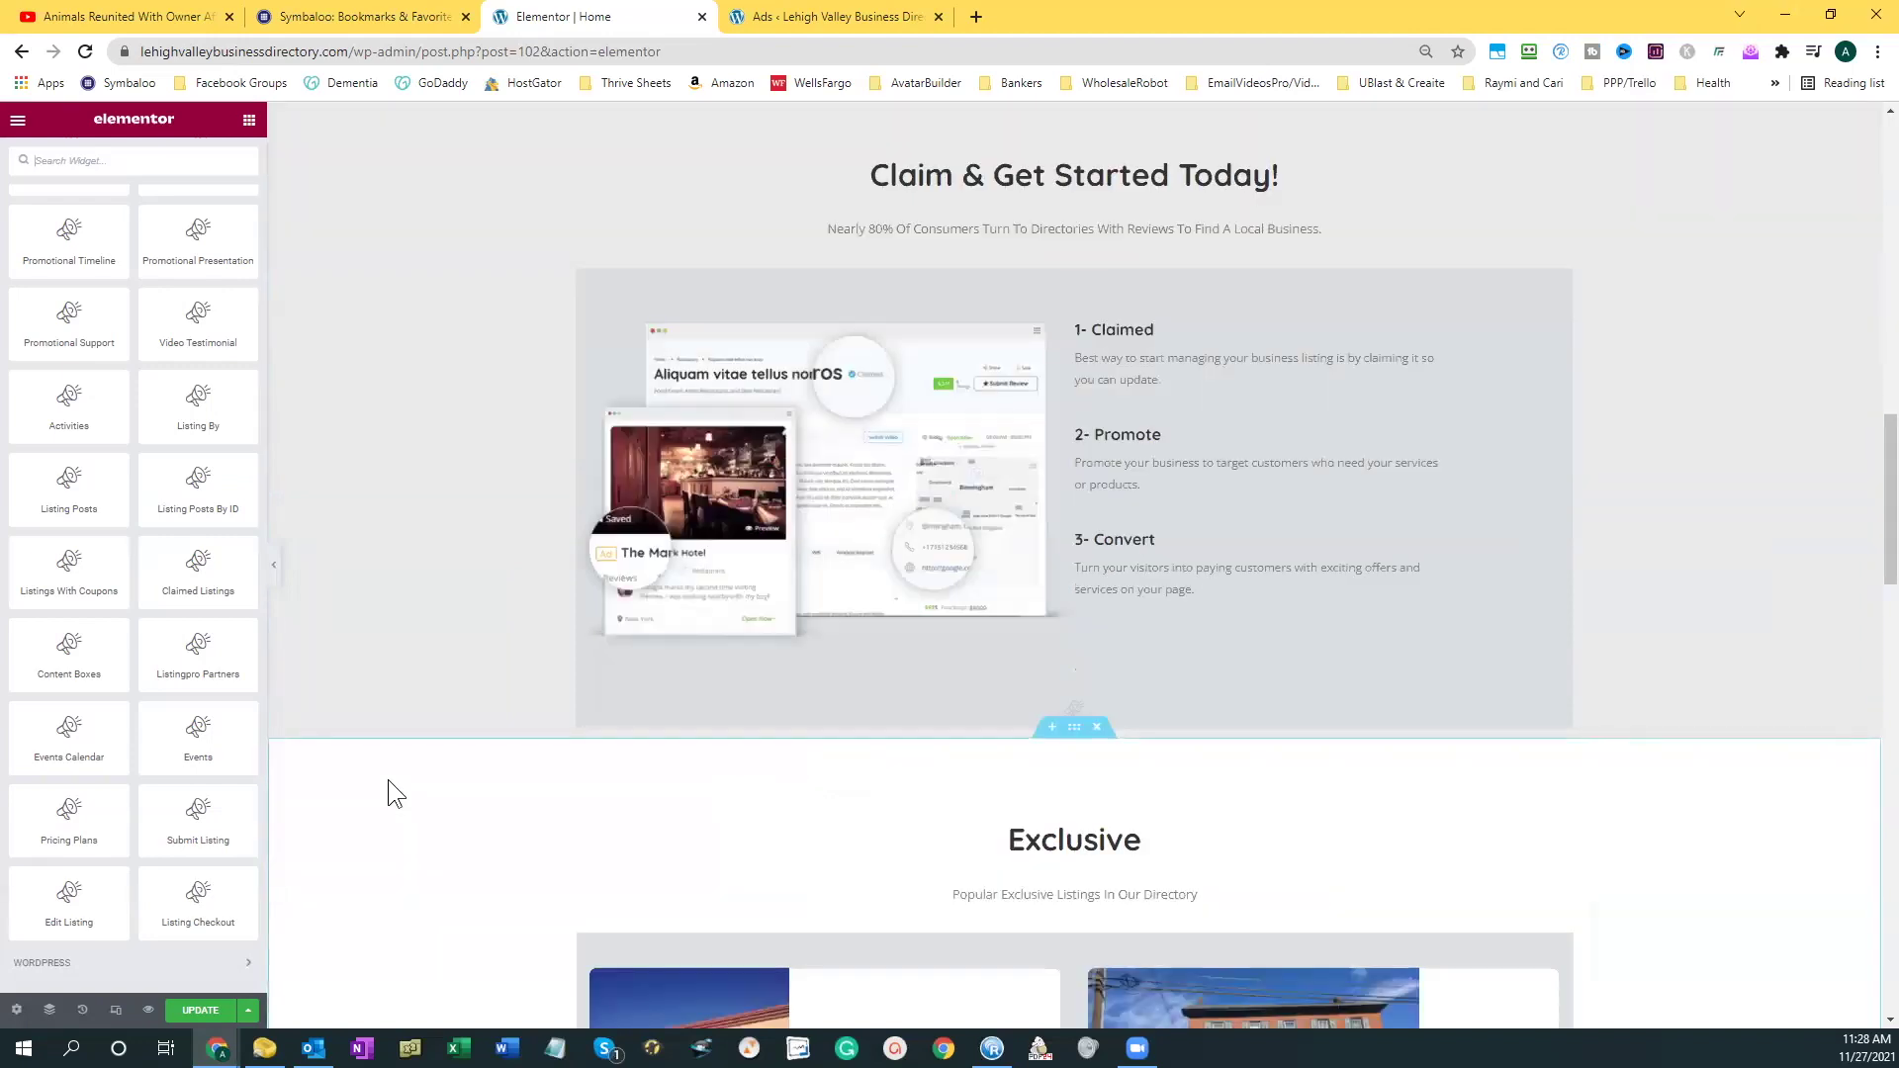